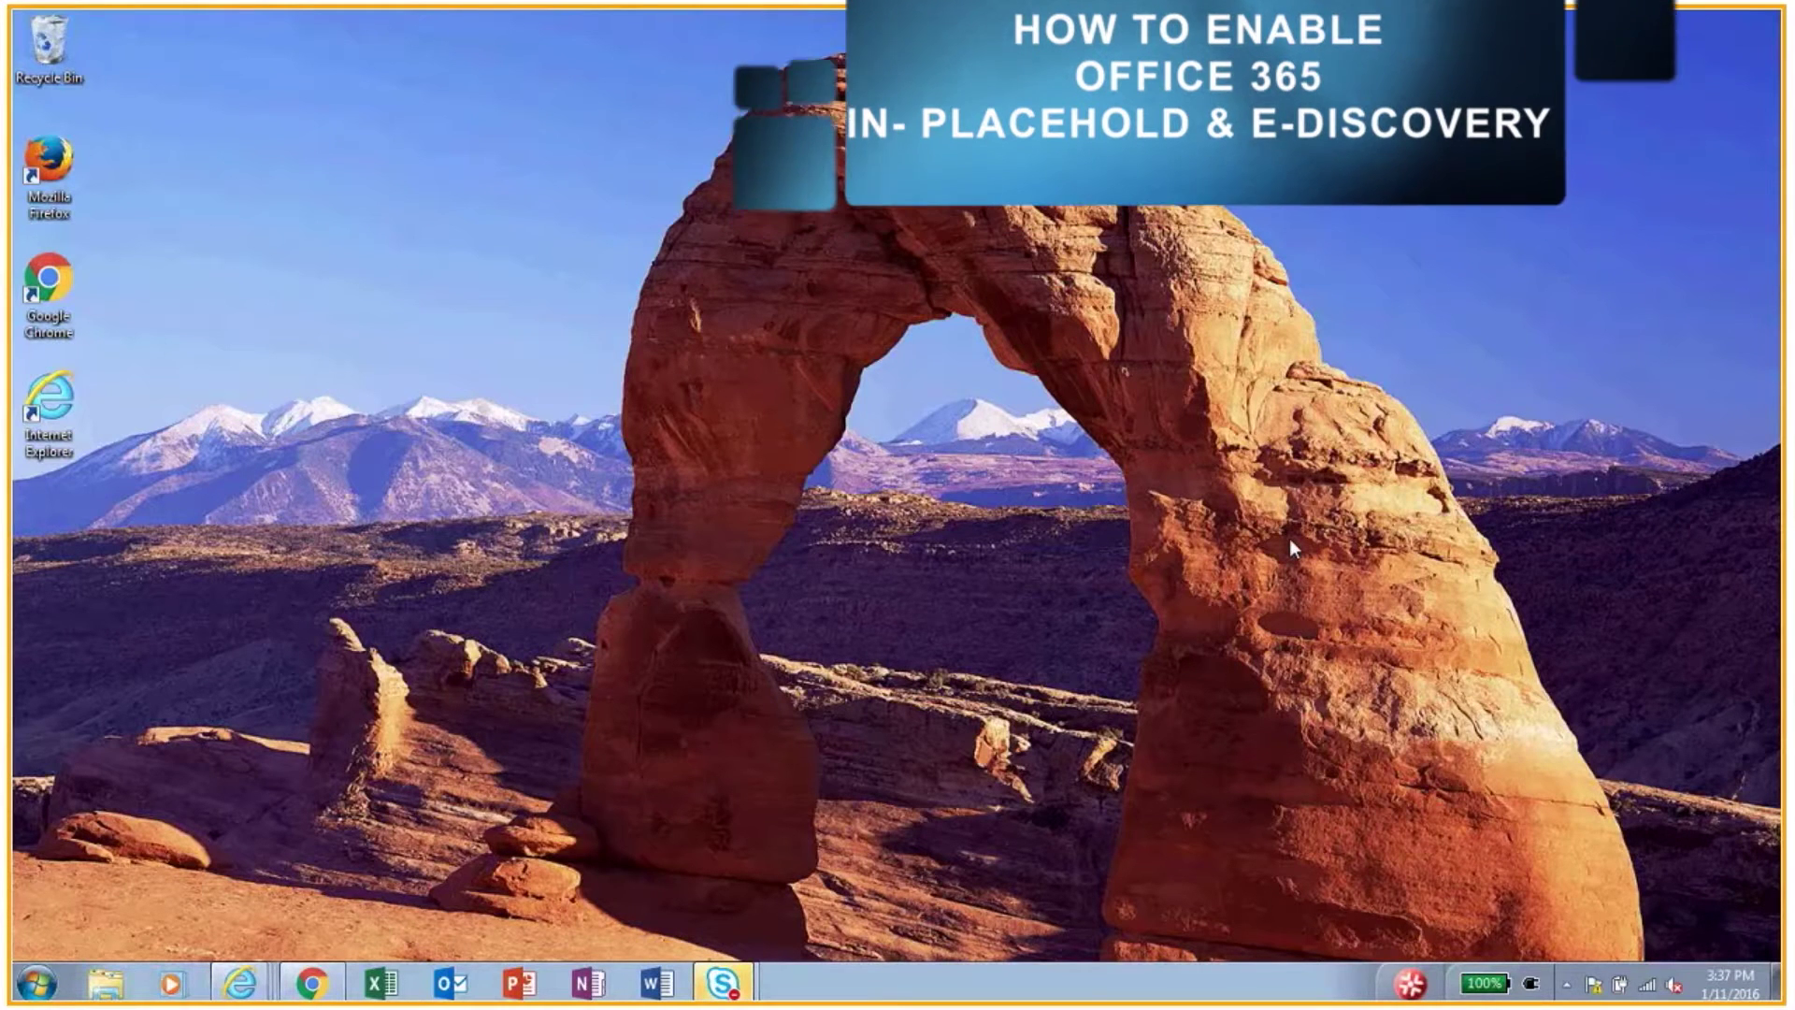
Step: Delete the Contoso hiking trip conversation and two others from the web inbox, then view Deleted Items
{"action": "left_click", "coordinate": [309, 988]}
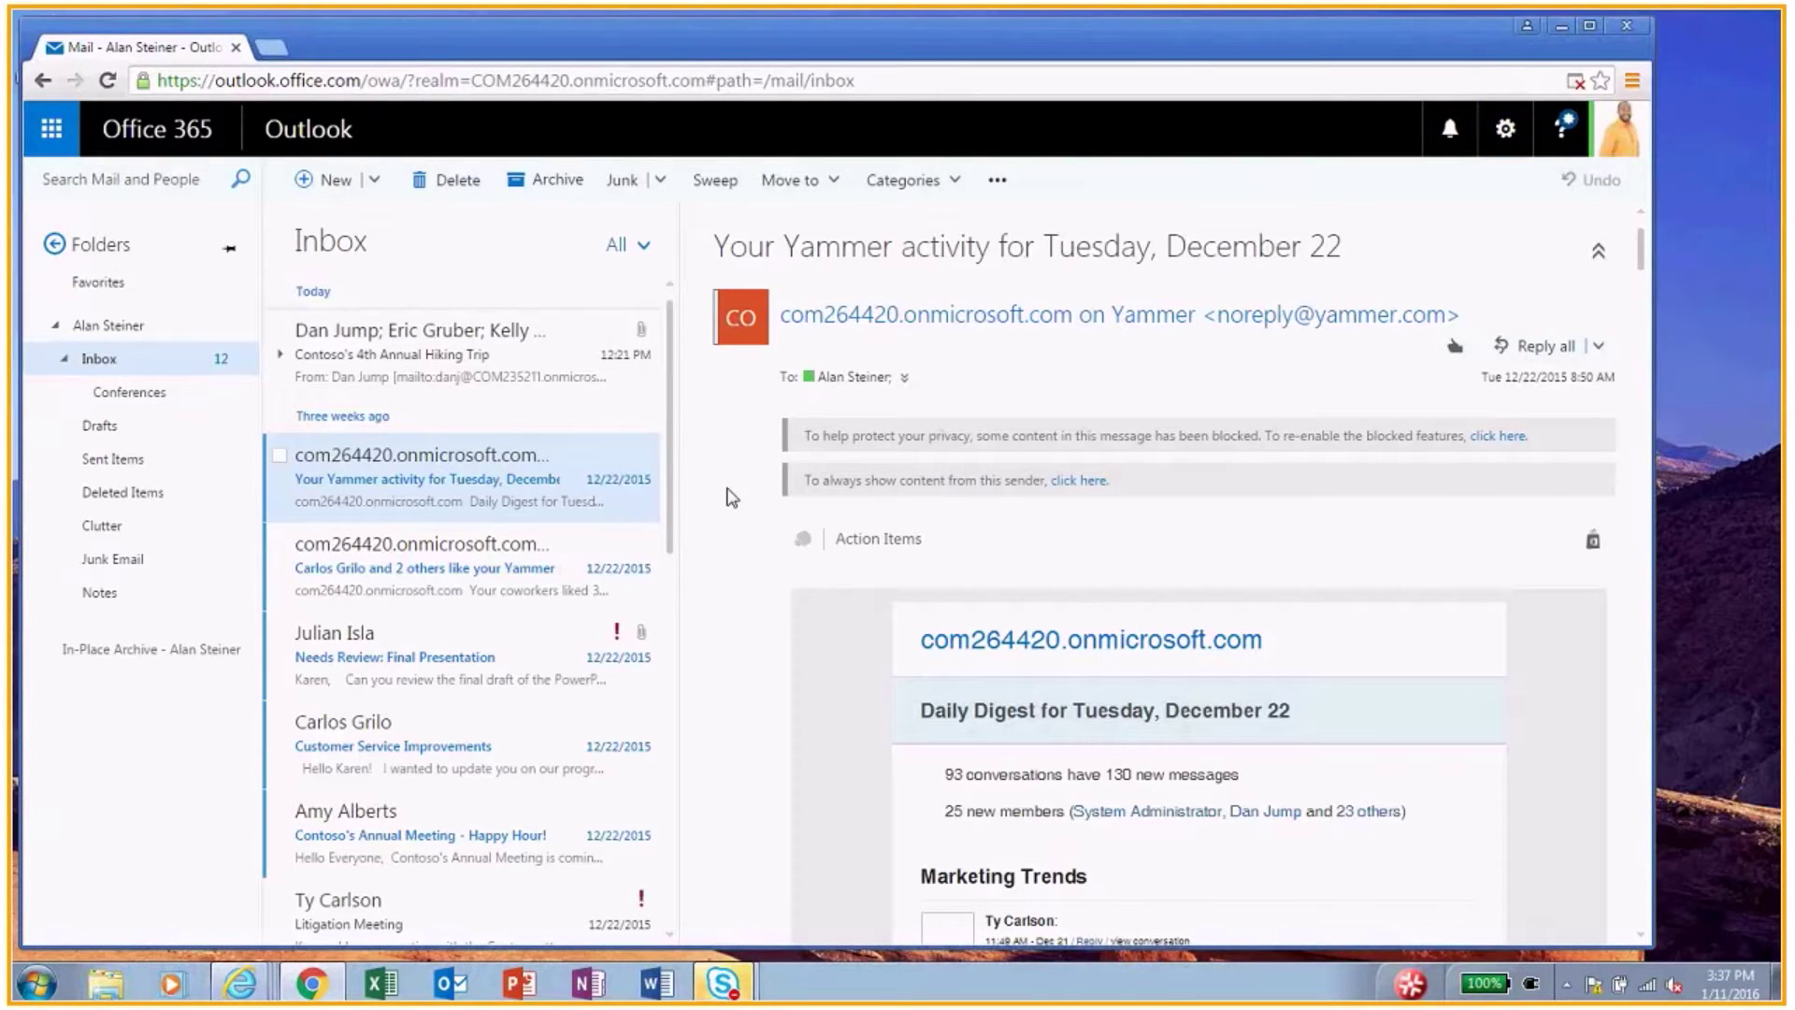
{"action": "mouse_move", "coordinate": [283, 343]}
{"action": "left_click", "coordinate": [280, 331]}
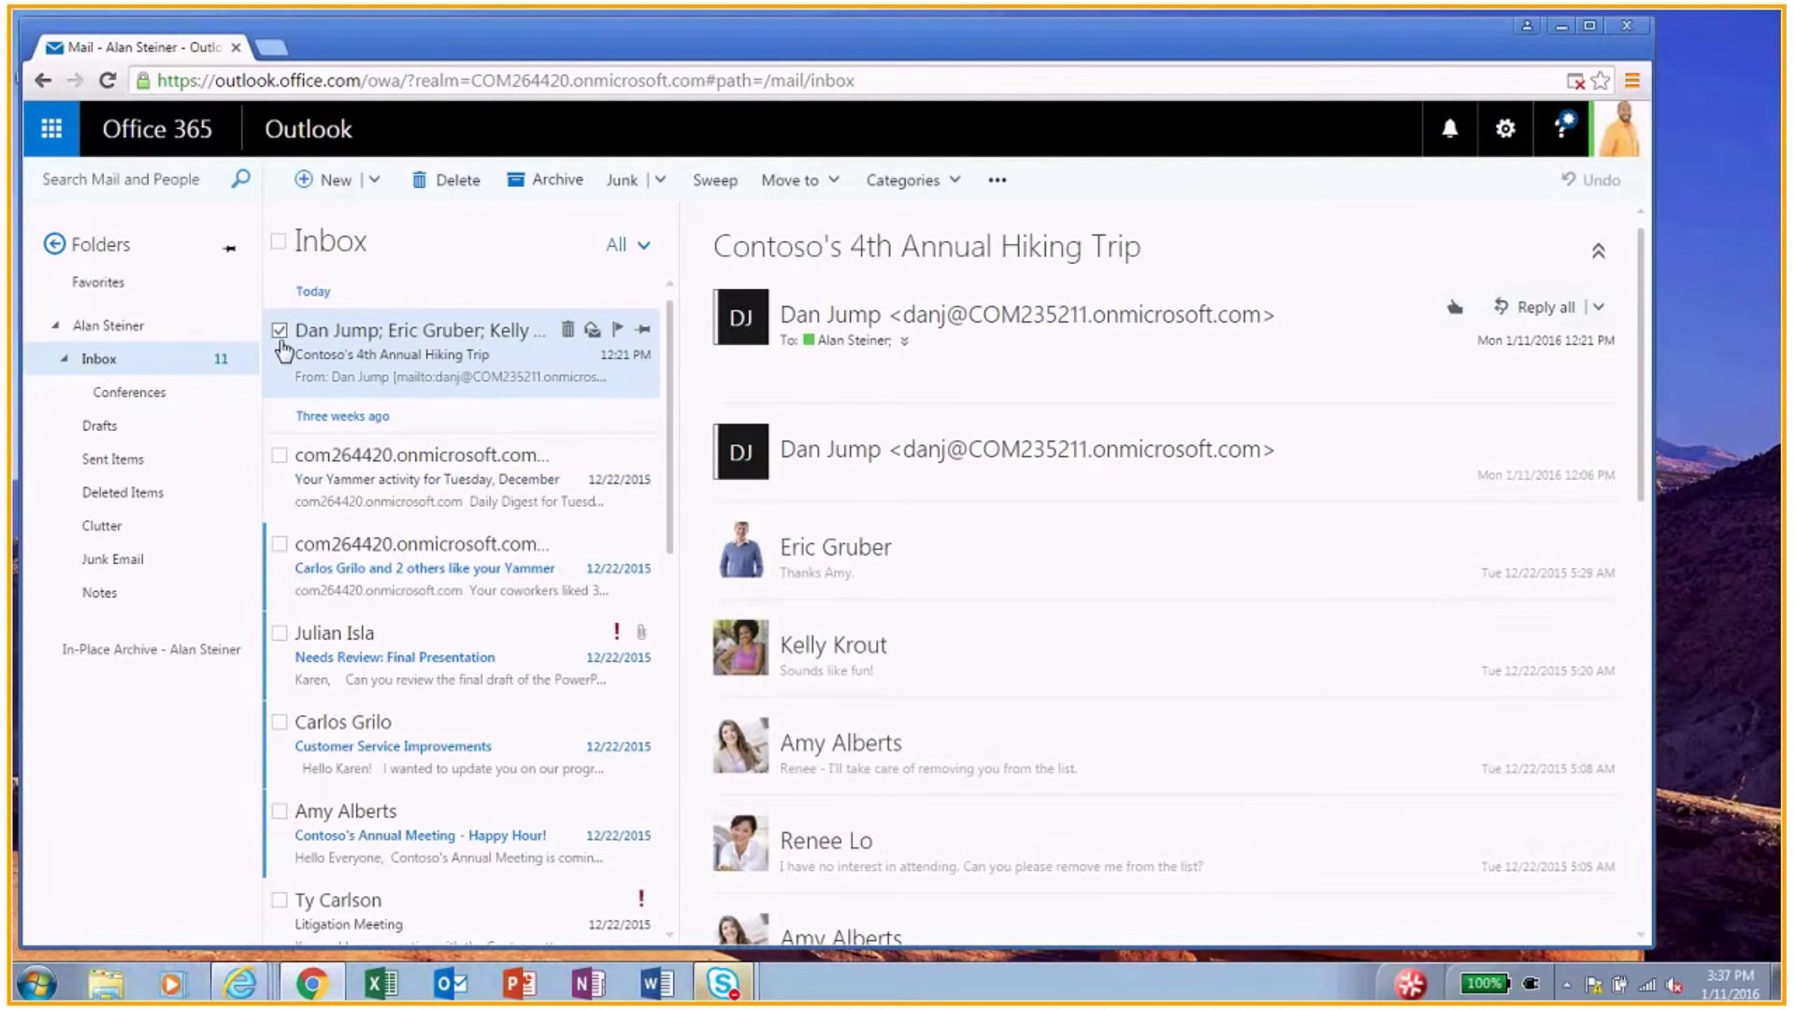
{"action": "left_click", "coordinate": [279, 810]}
{"action": "left_click", "coordinate": [280, 633]}
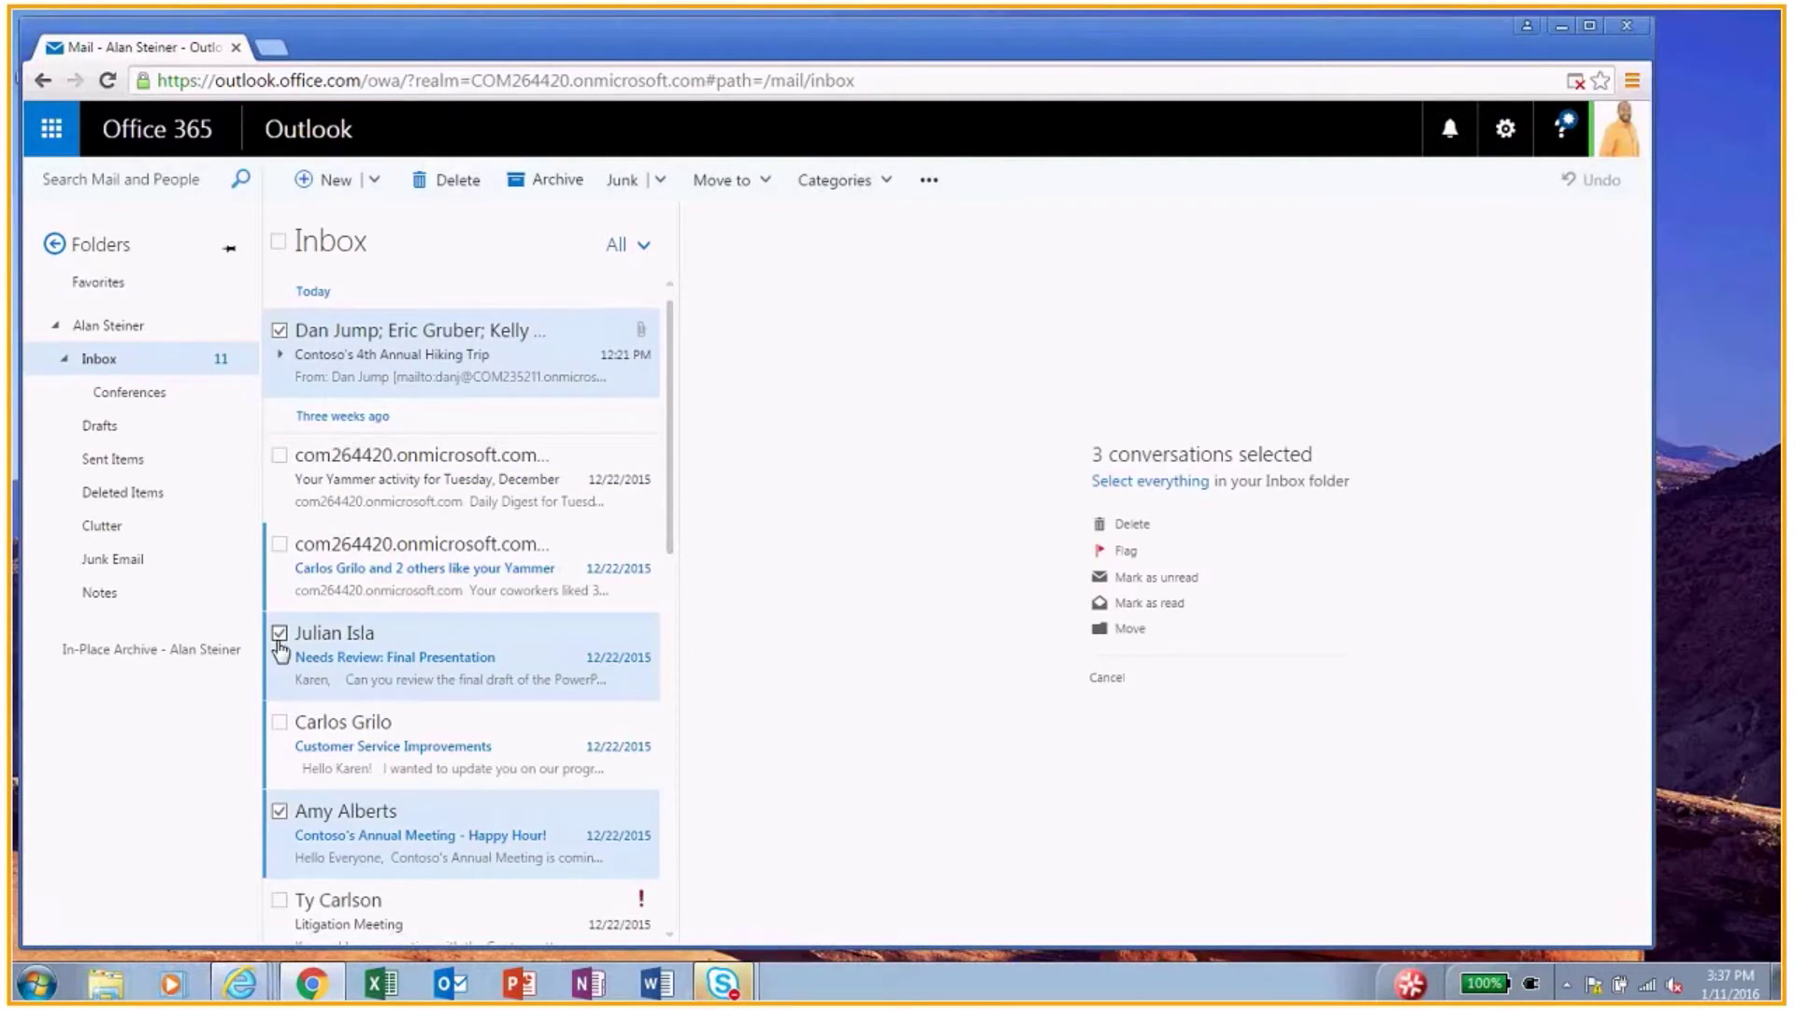
{"action": "left_click", "coordinate": [432, 182]}
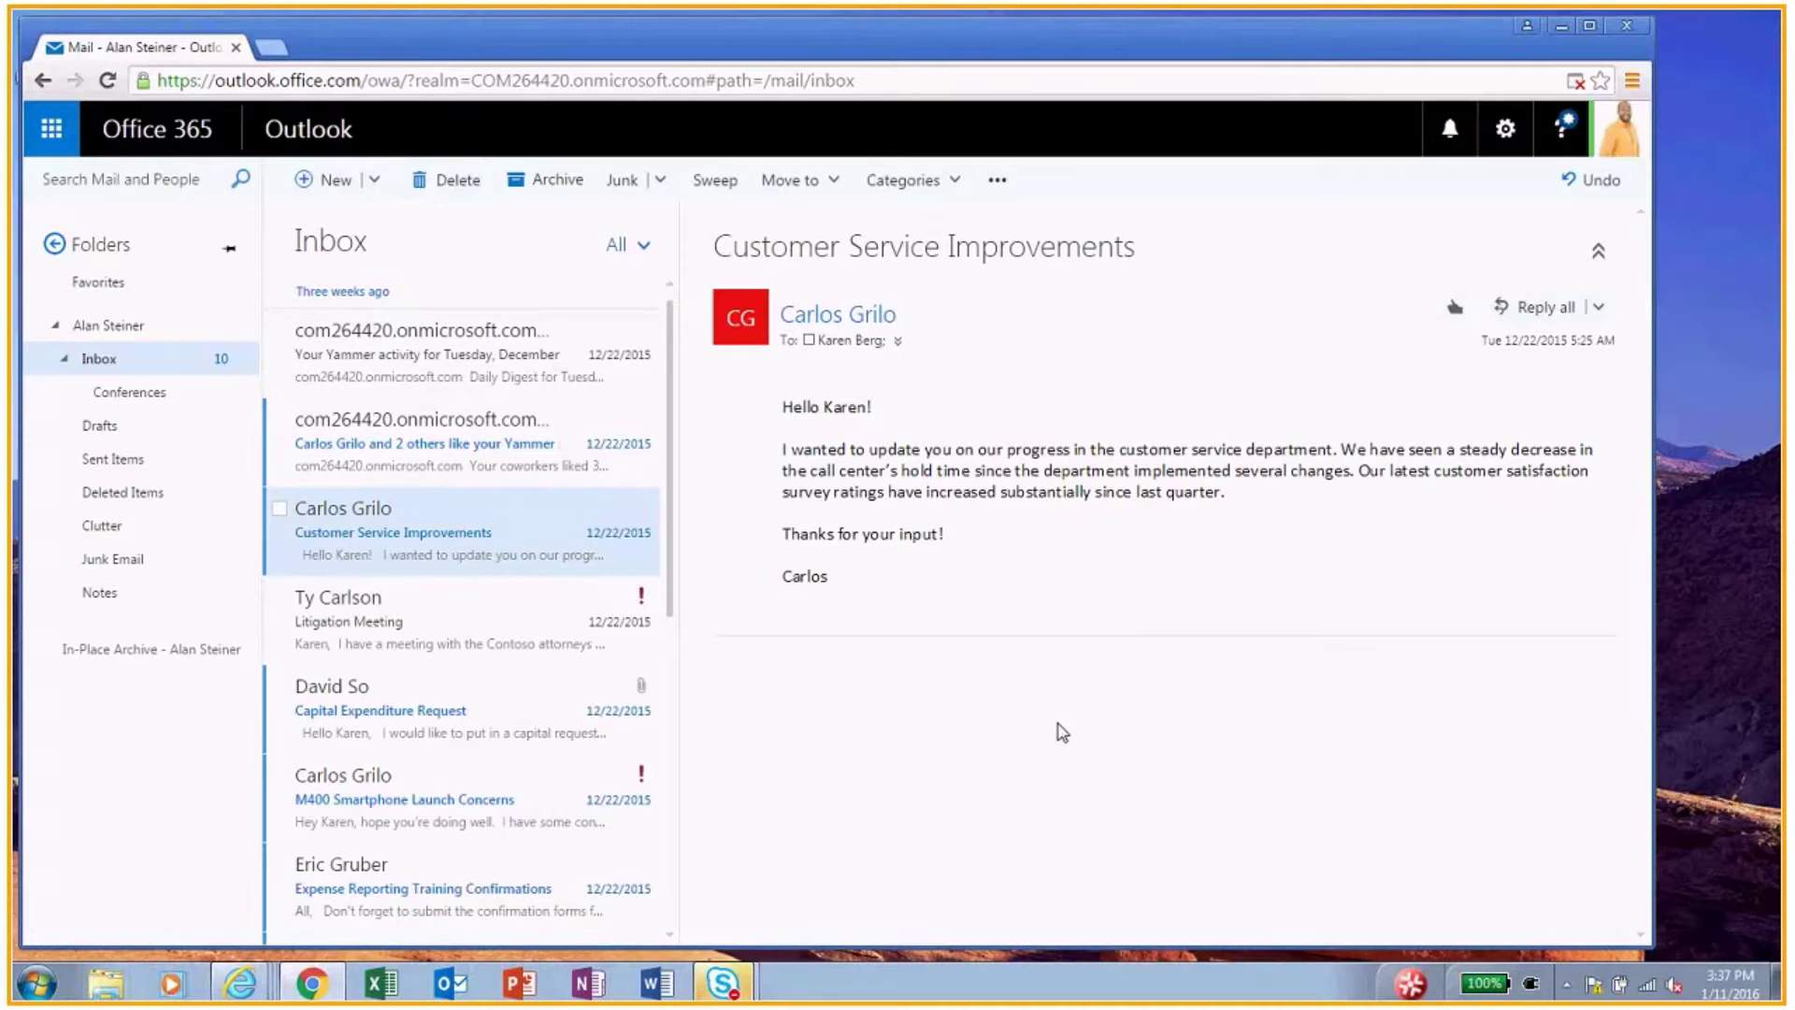
{"action": "left_click", "coordinate": [130, 502]}
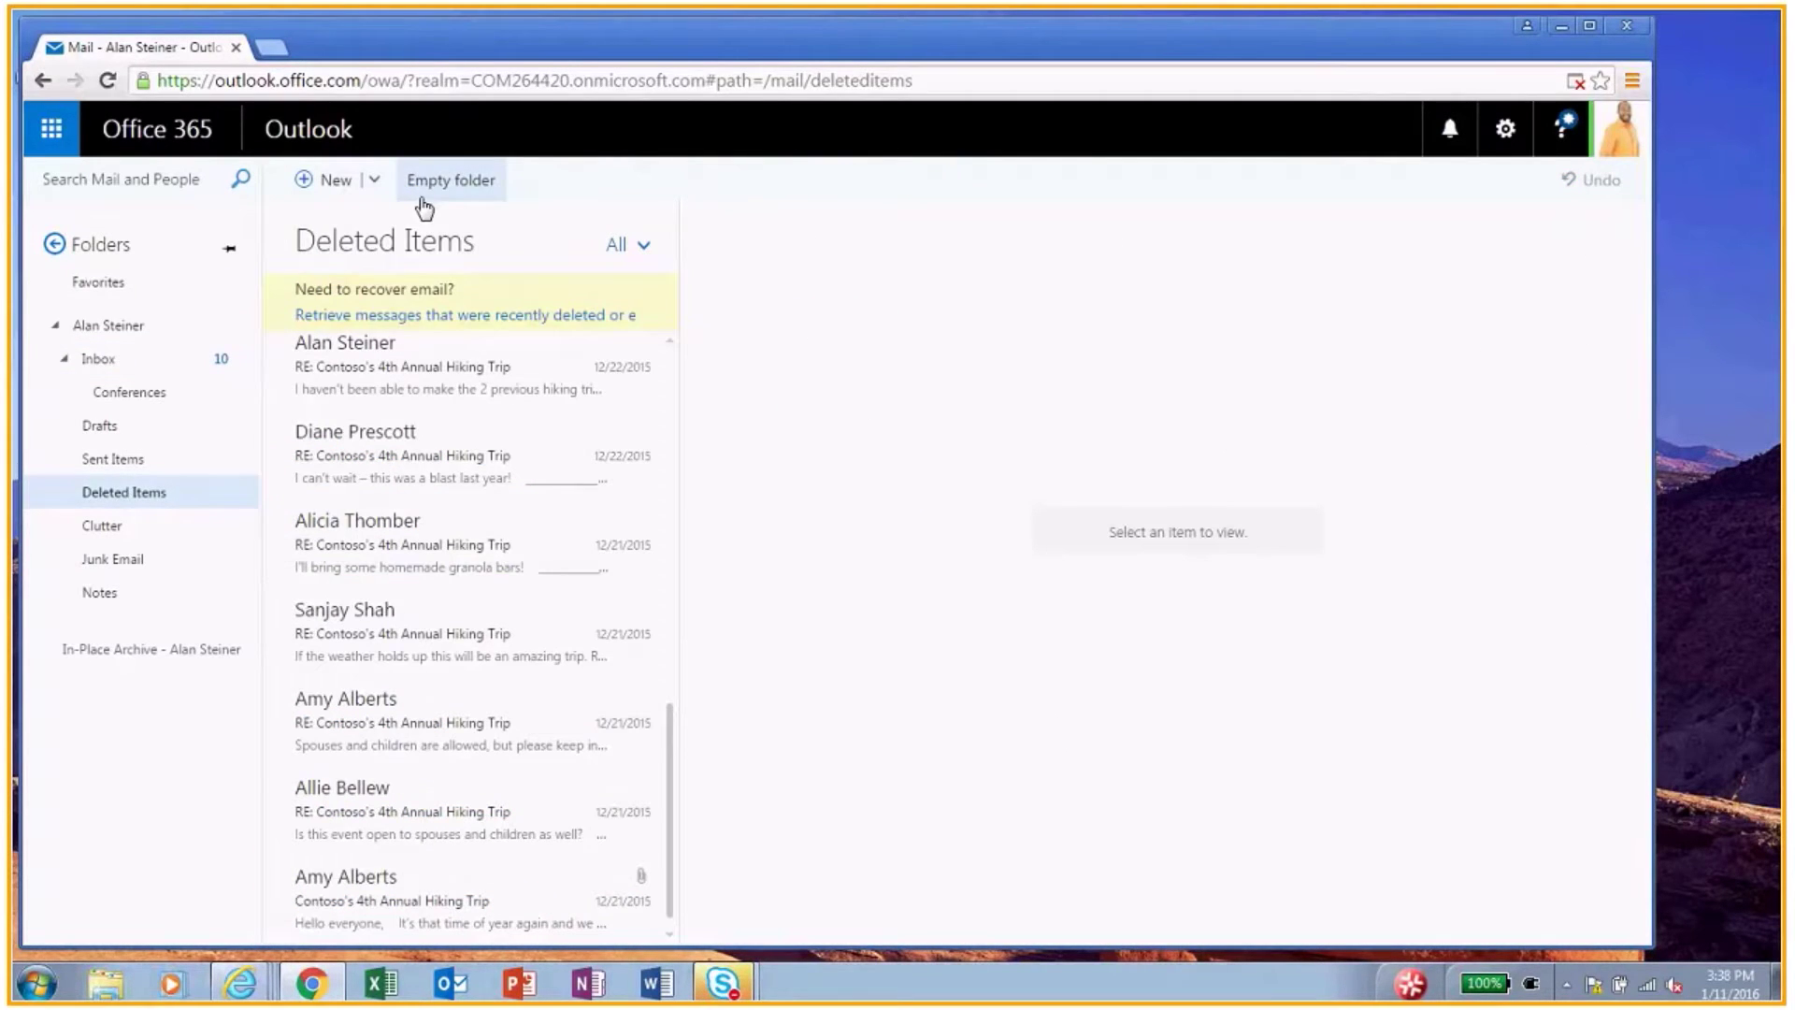
Step: Permanently empty the Deleted Items folder and minimize the browser
{"action": "left_click", "coordinate": [424, 207]}
{"action": "left_click", "coordinate": [852, 576]}
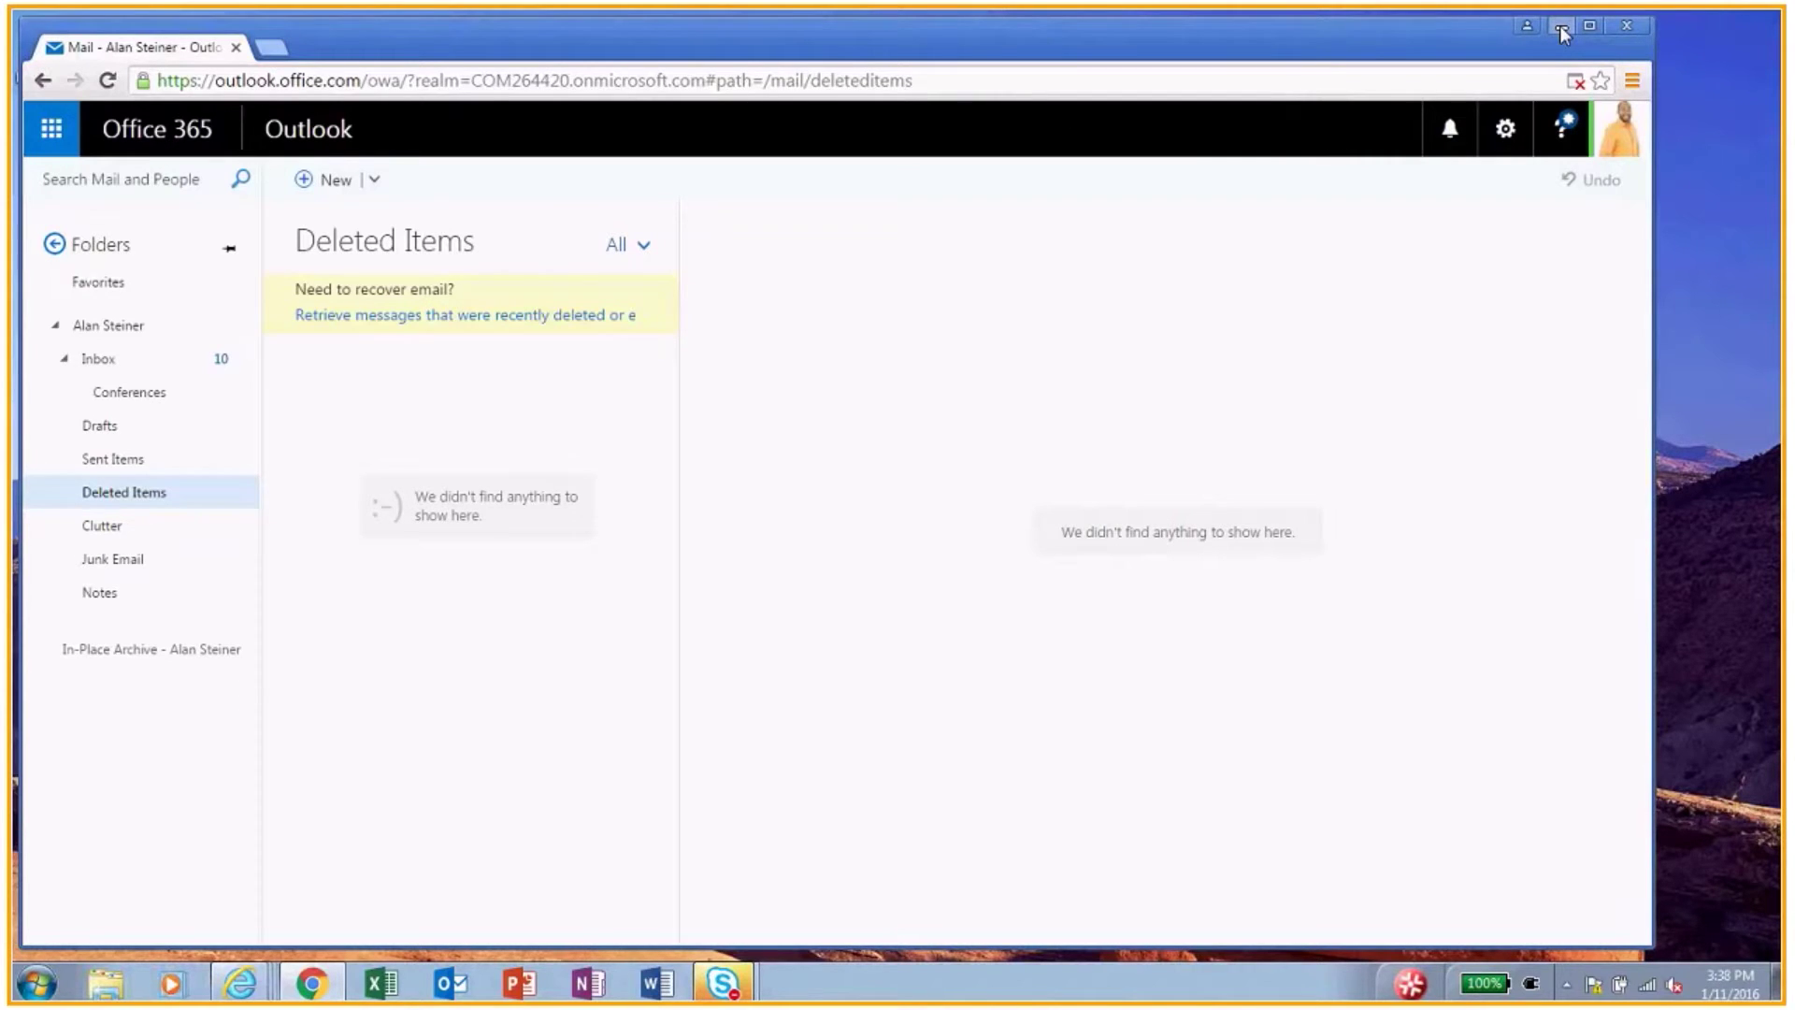
{"action": "left_click", "coordinate": [1562, 30]}
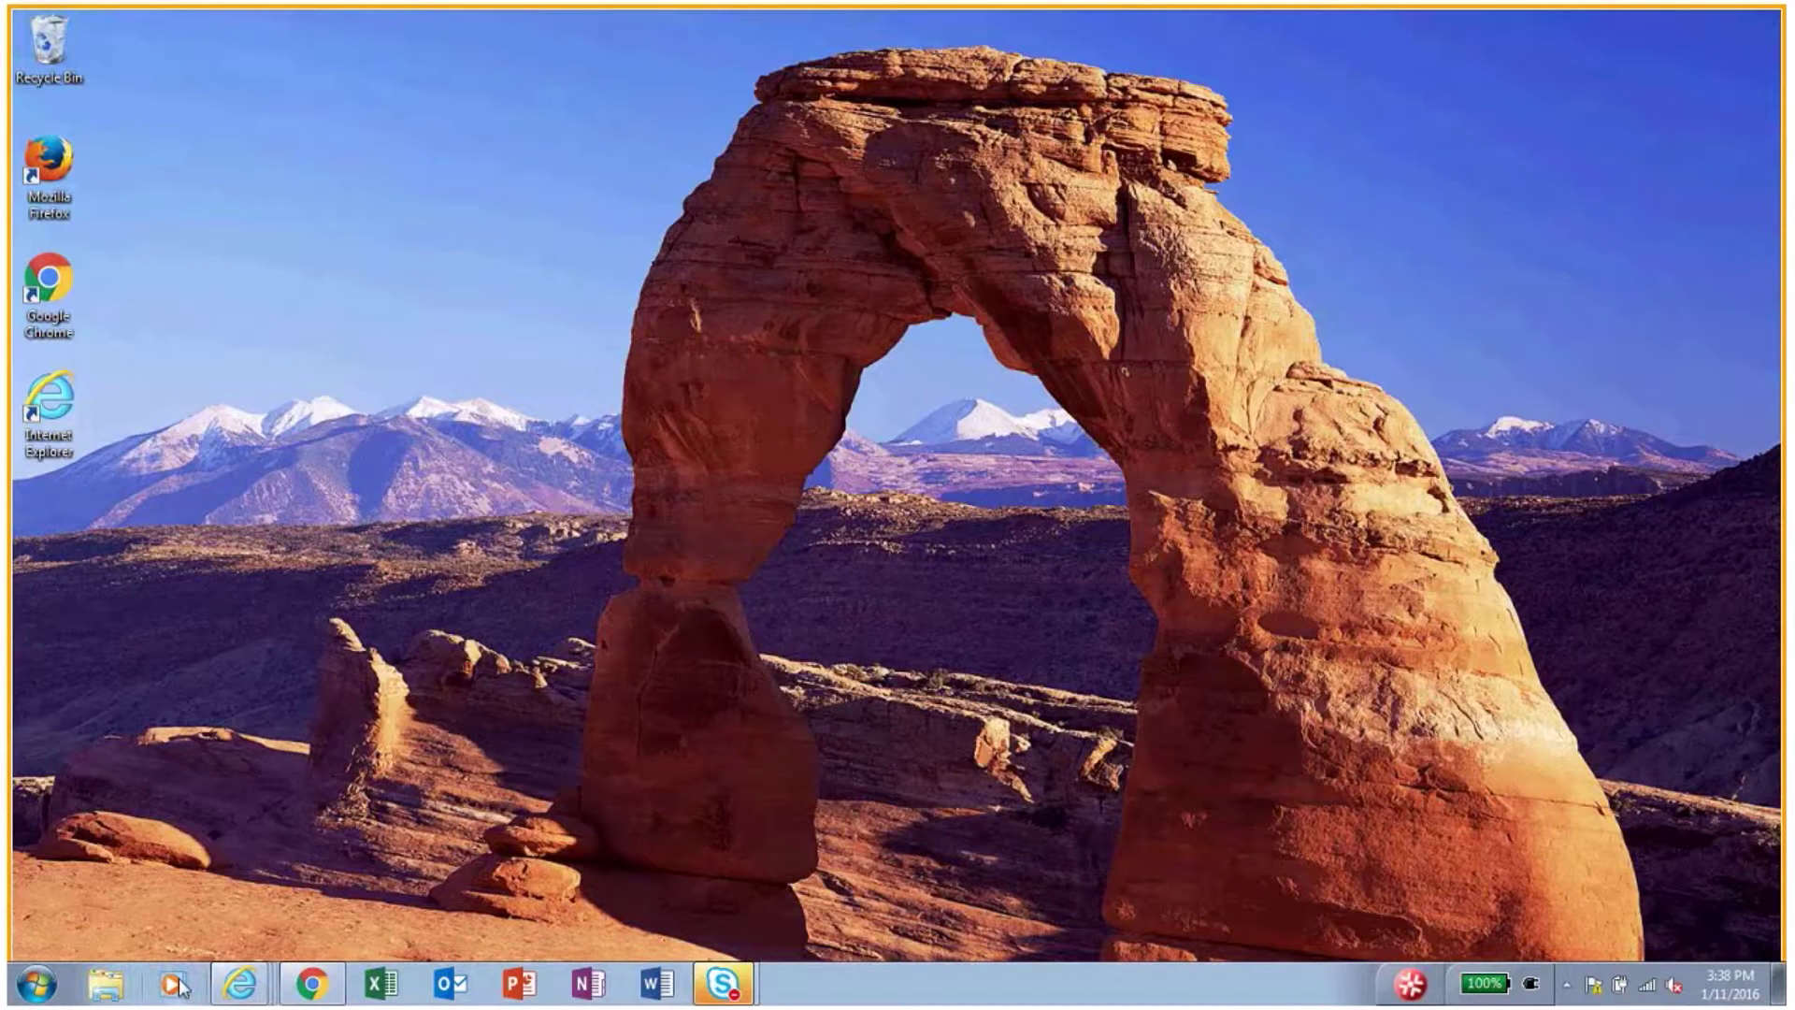
Step: Go to in-place eDiscovery & hold in the Exchange admin center and start a new search
{"action": "left_click", "coordinate": [241, 983]}
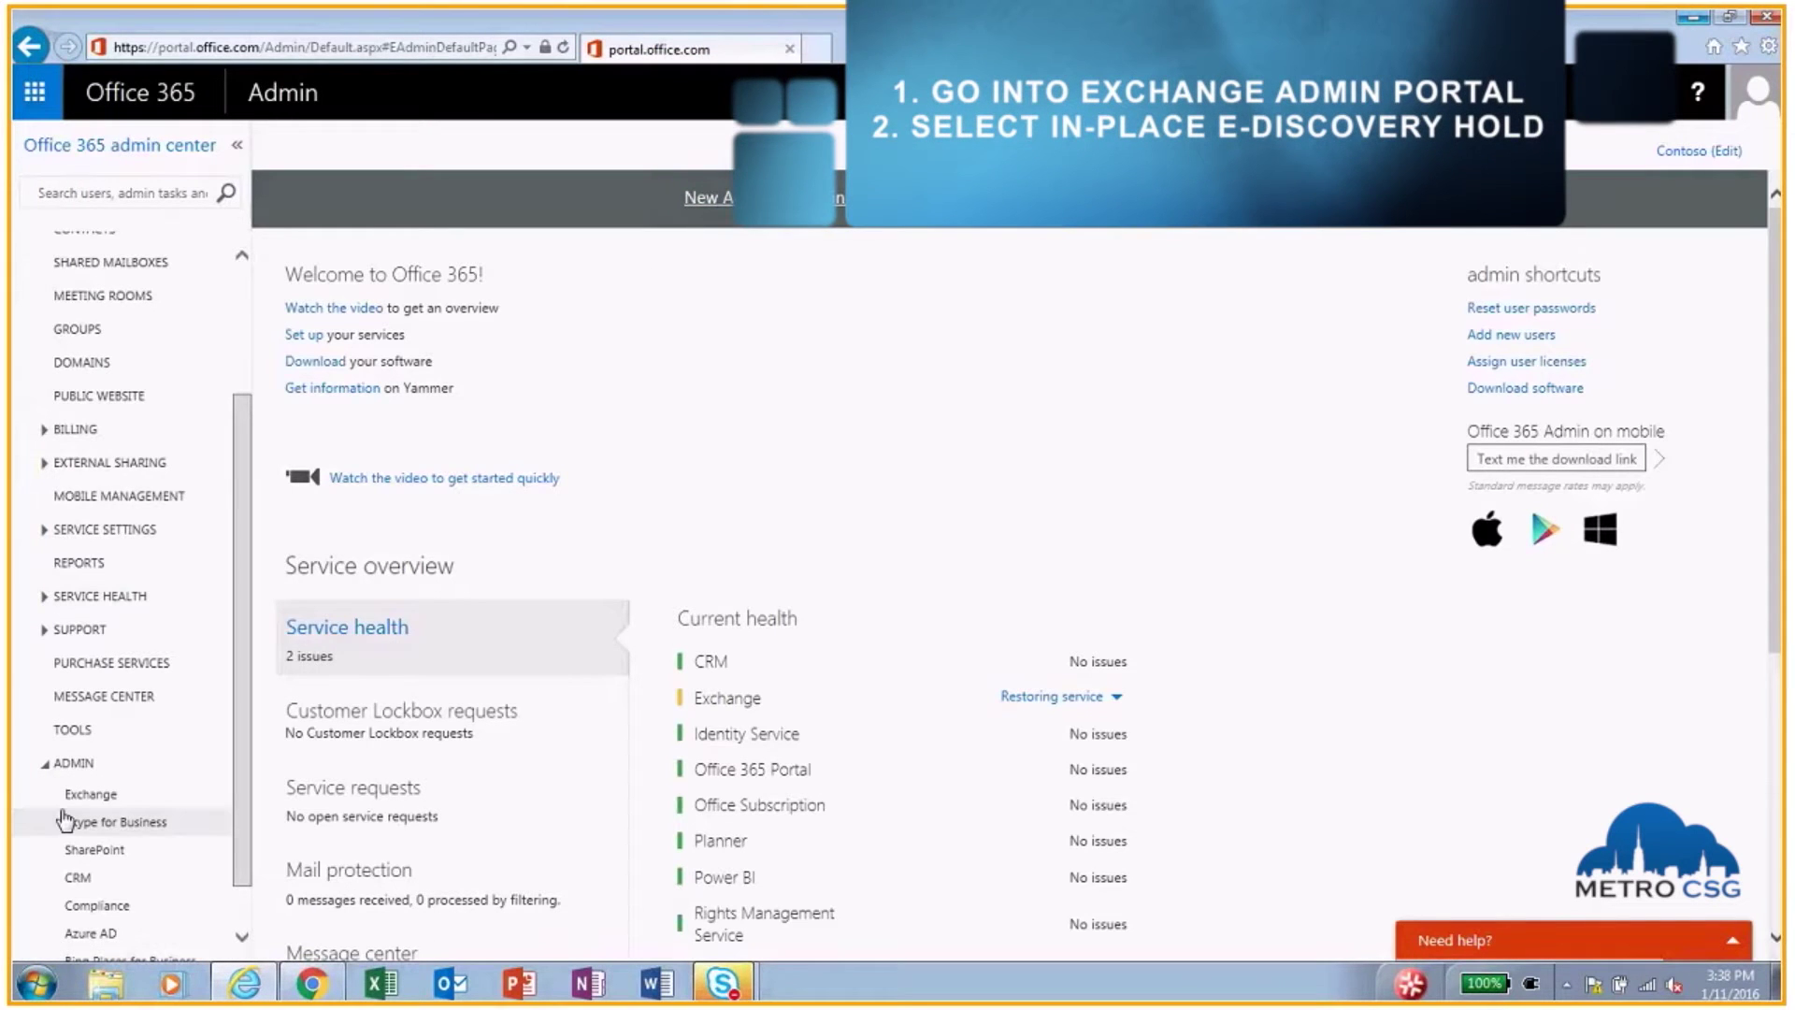
{"action": "left_click", "coordinate": [88, 797]}
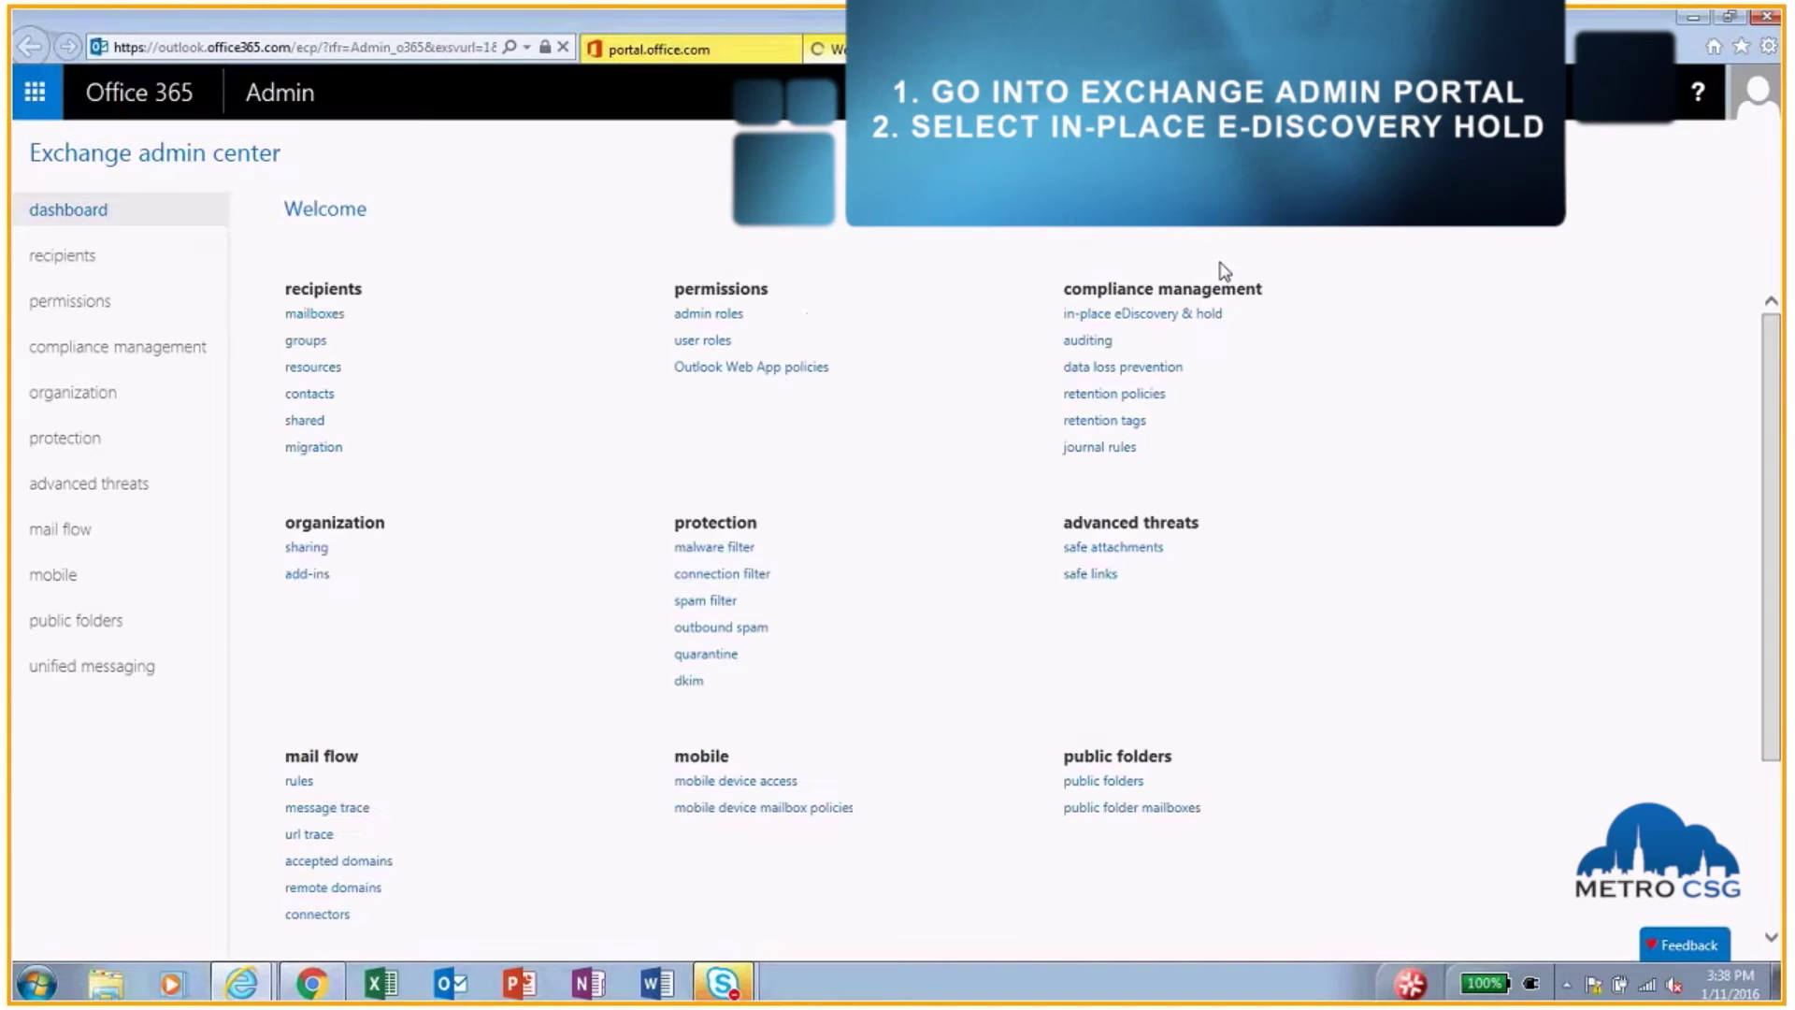
{"action": "left_click", "coordinate": [1138, 315]}
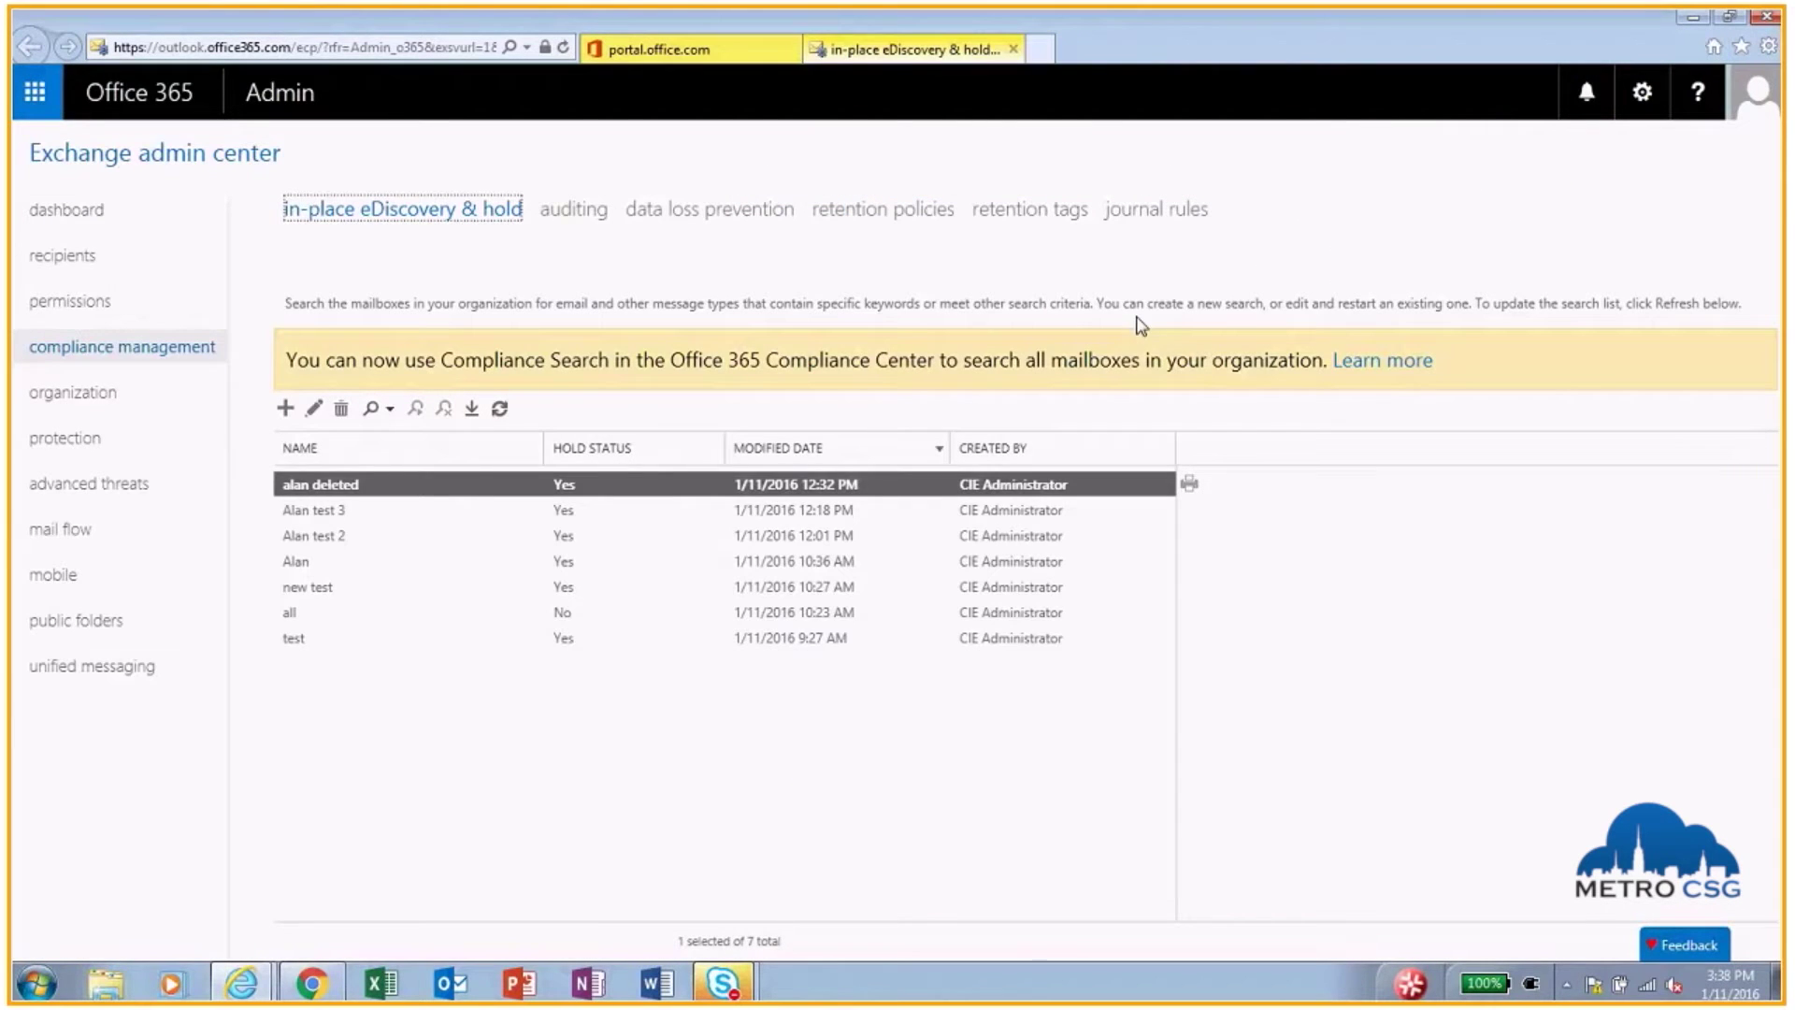
{"action": "left_click", "coordinate": [286, 411]}
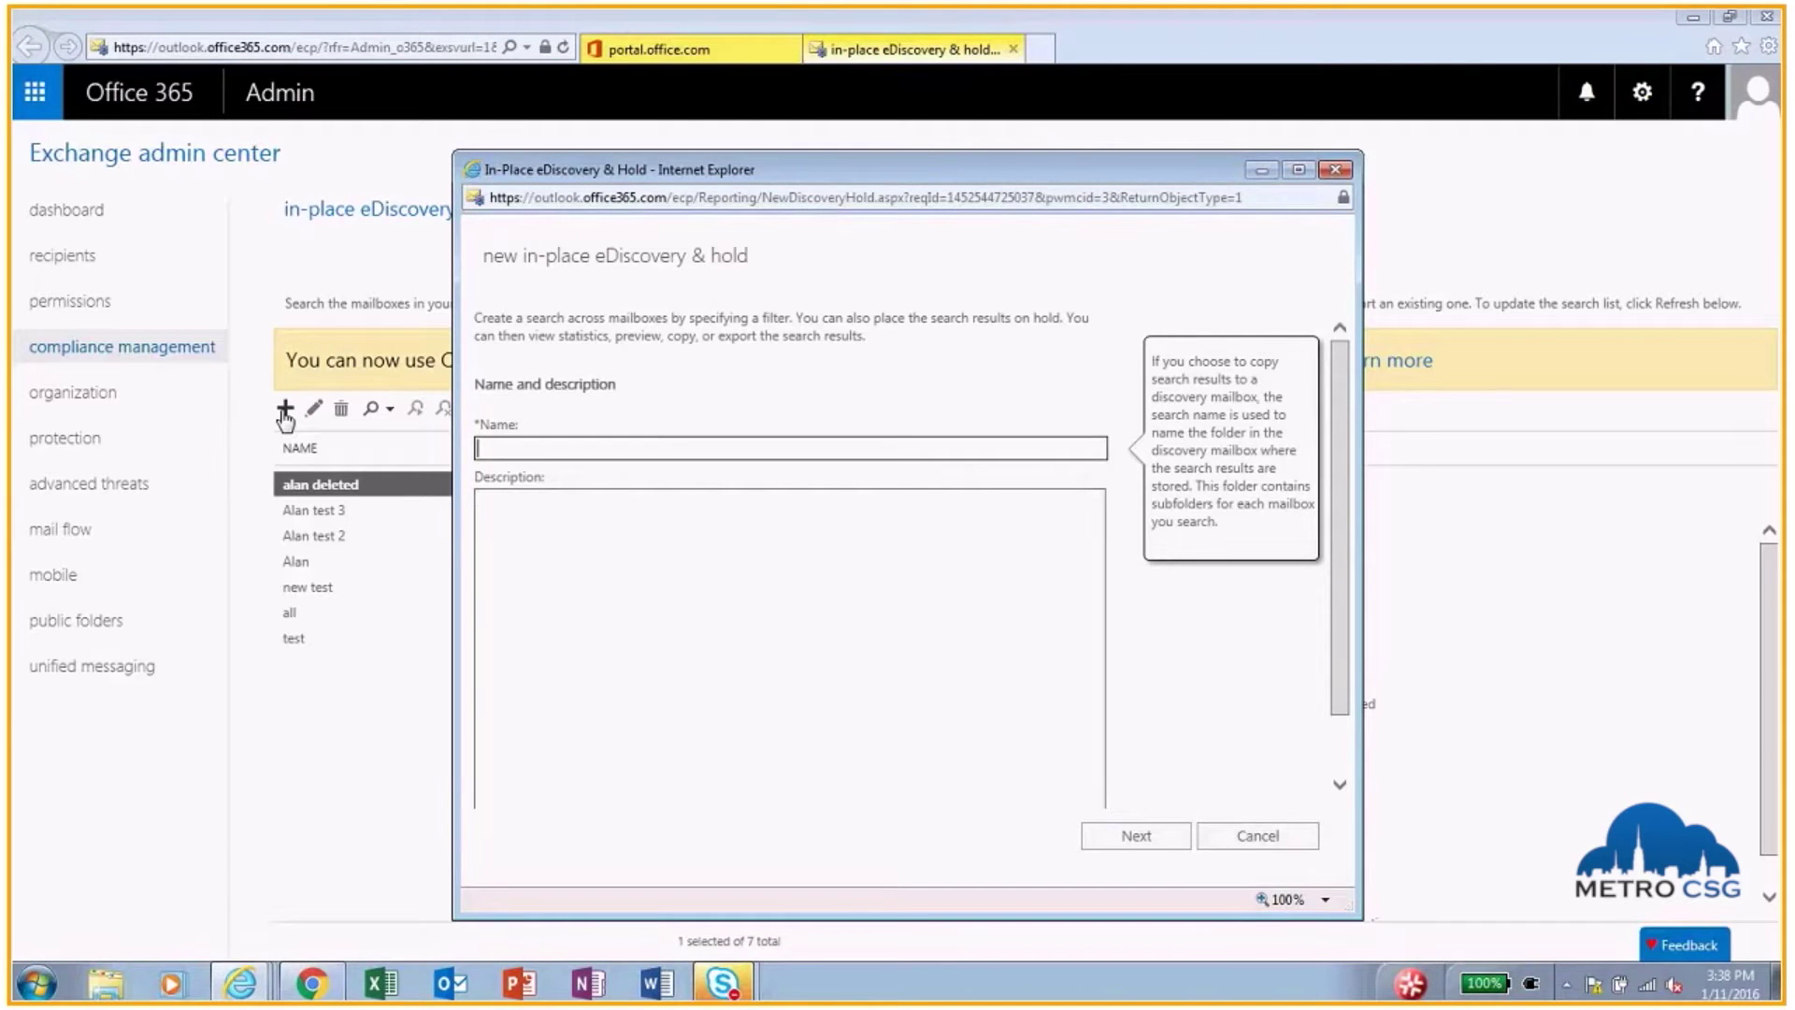
Step: Name the search '<user> new Deleted' and restrict it to that user's mailbox only
{"action": "type", "text": "Alan new Deleted"}
{"action": "left_click", "coordinate": [1115, 846]}
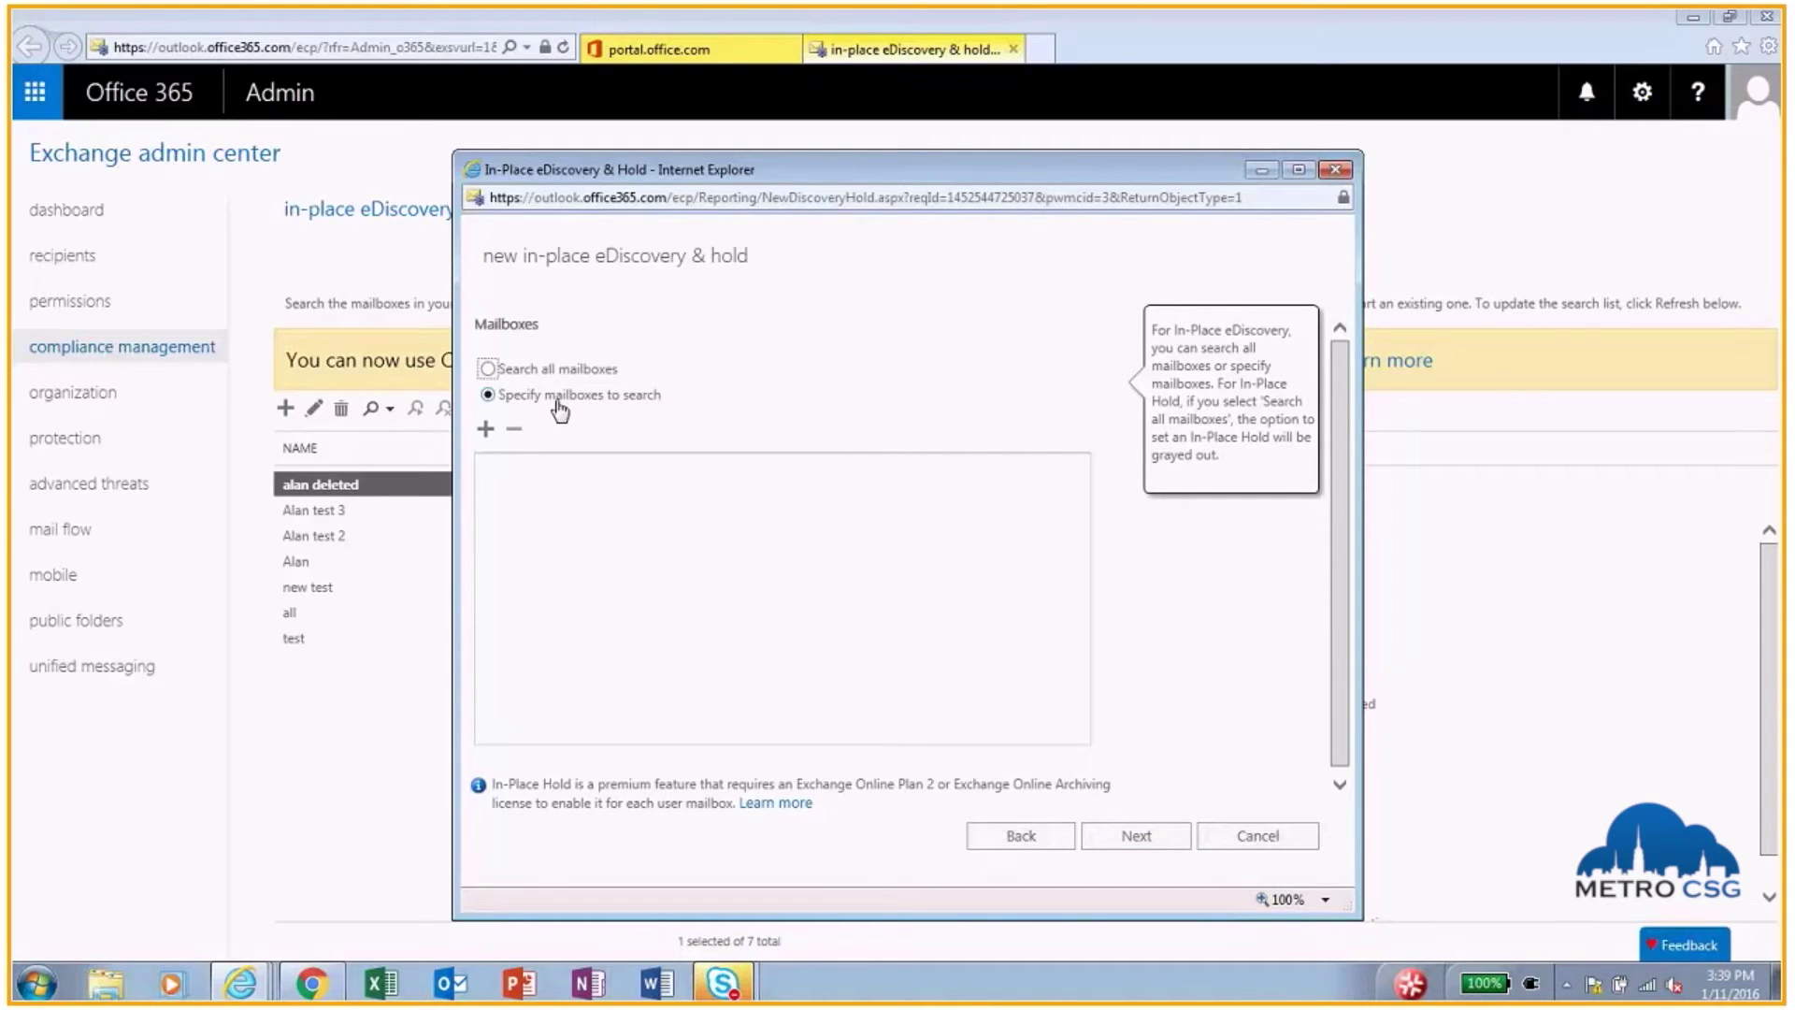
{"action": "left_click", "coordinate": [485, 434]}
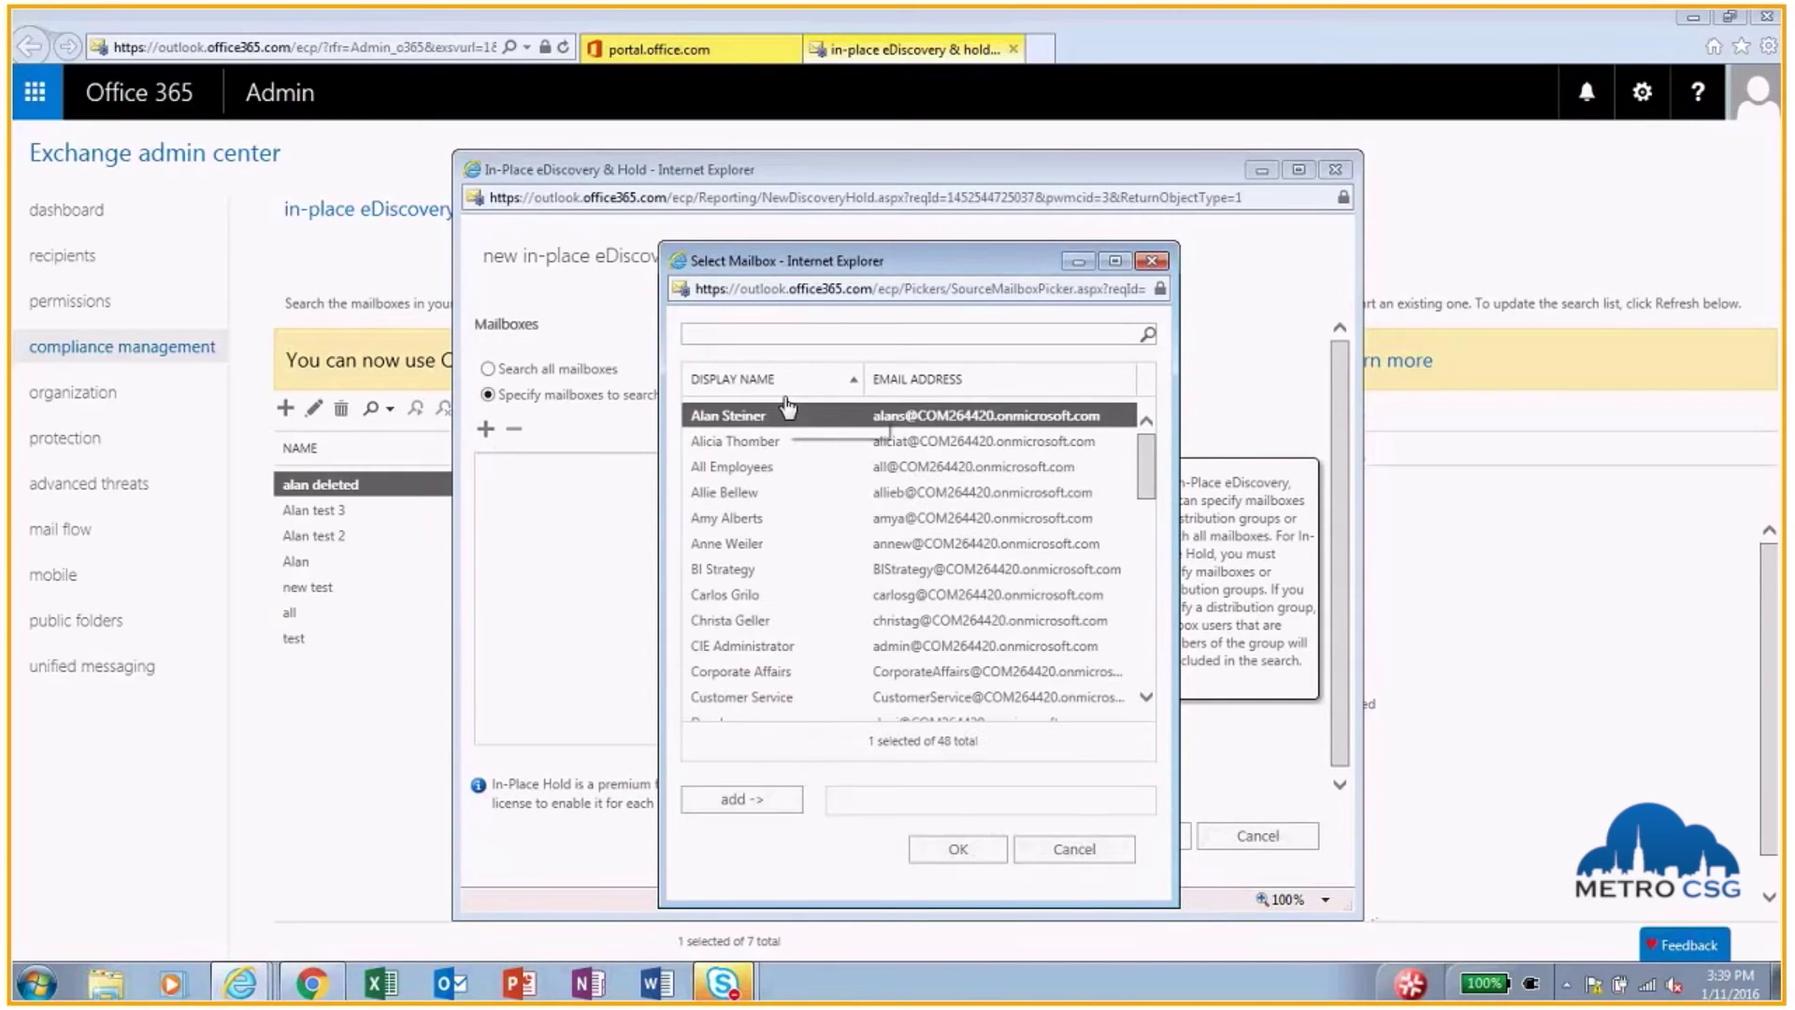
{"action": "left_click", "coordinate": [742, 798]}
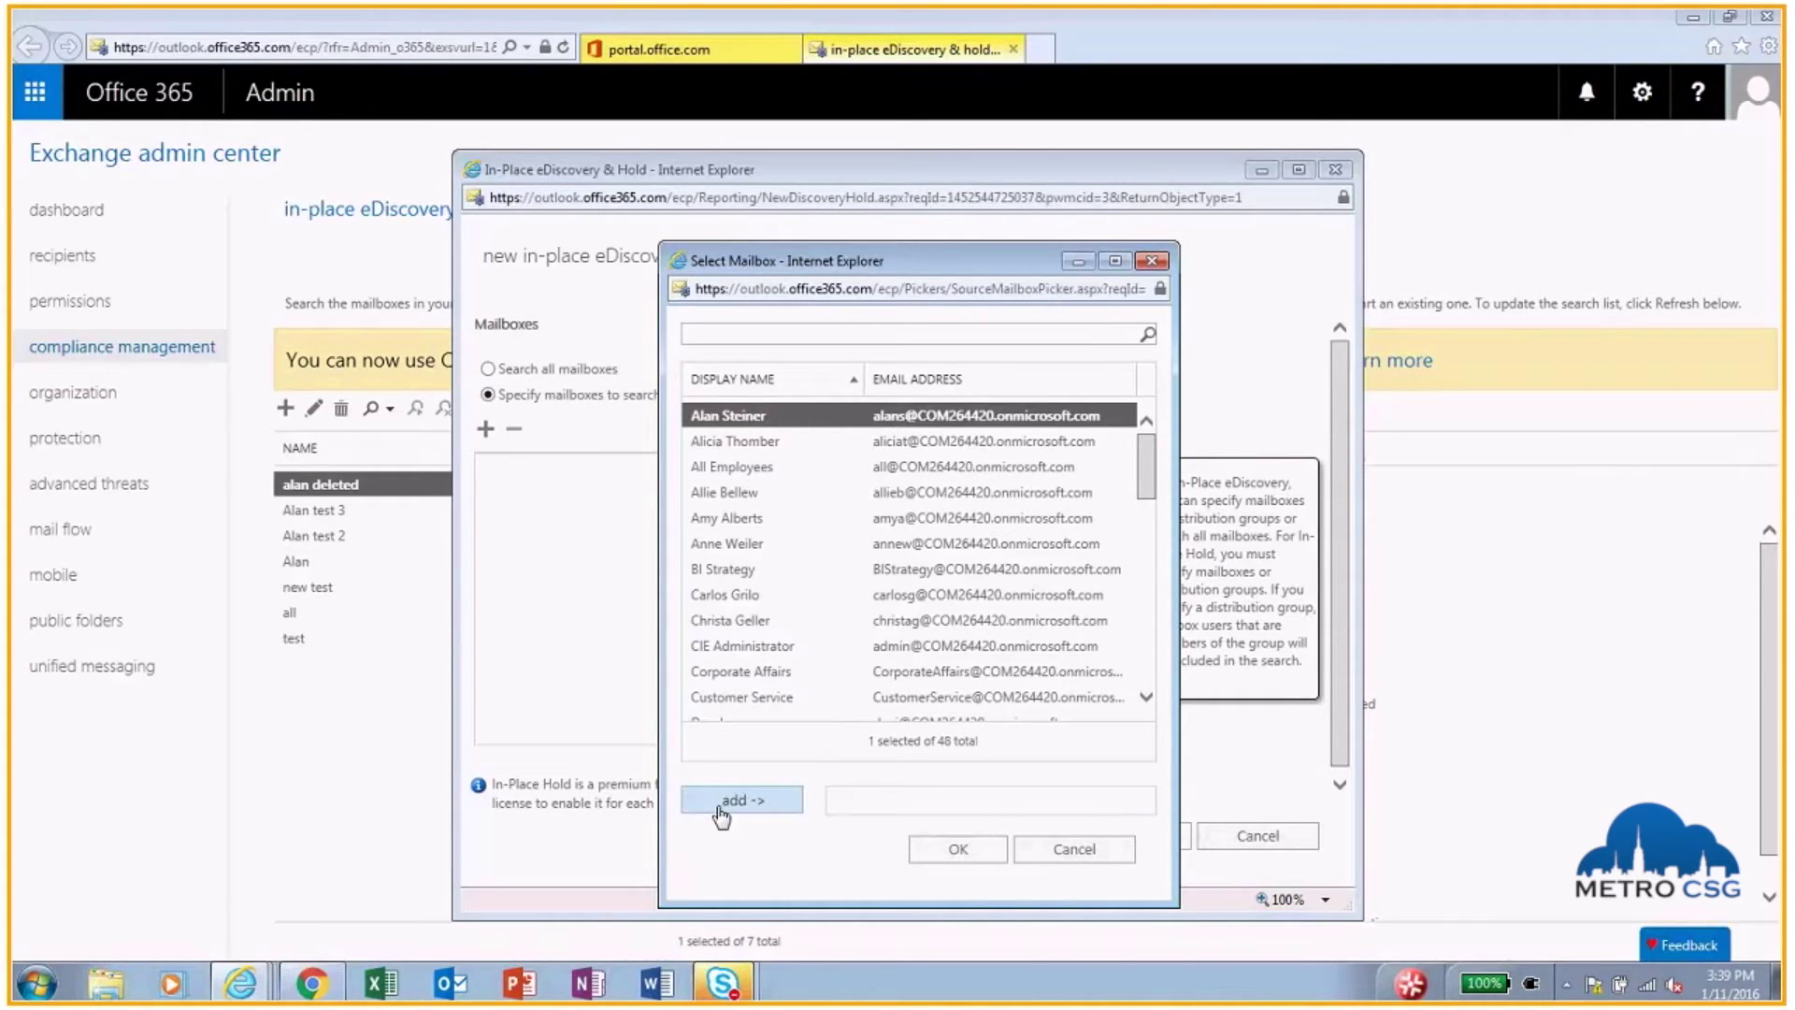
{"action": "left_click", "coordinate": [957, 851]}
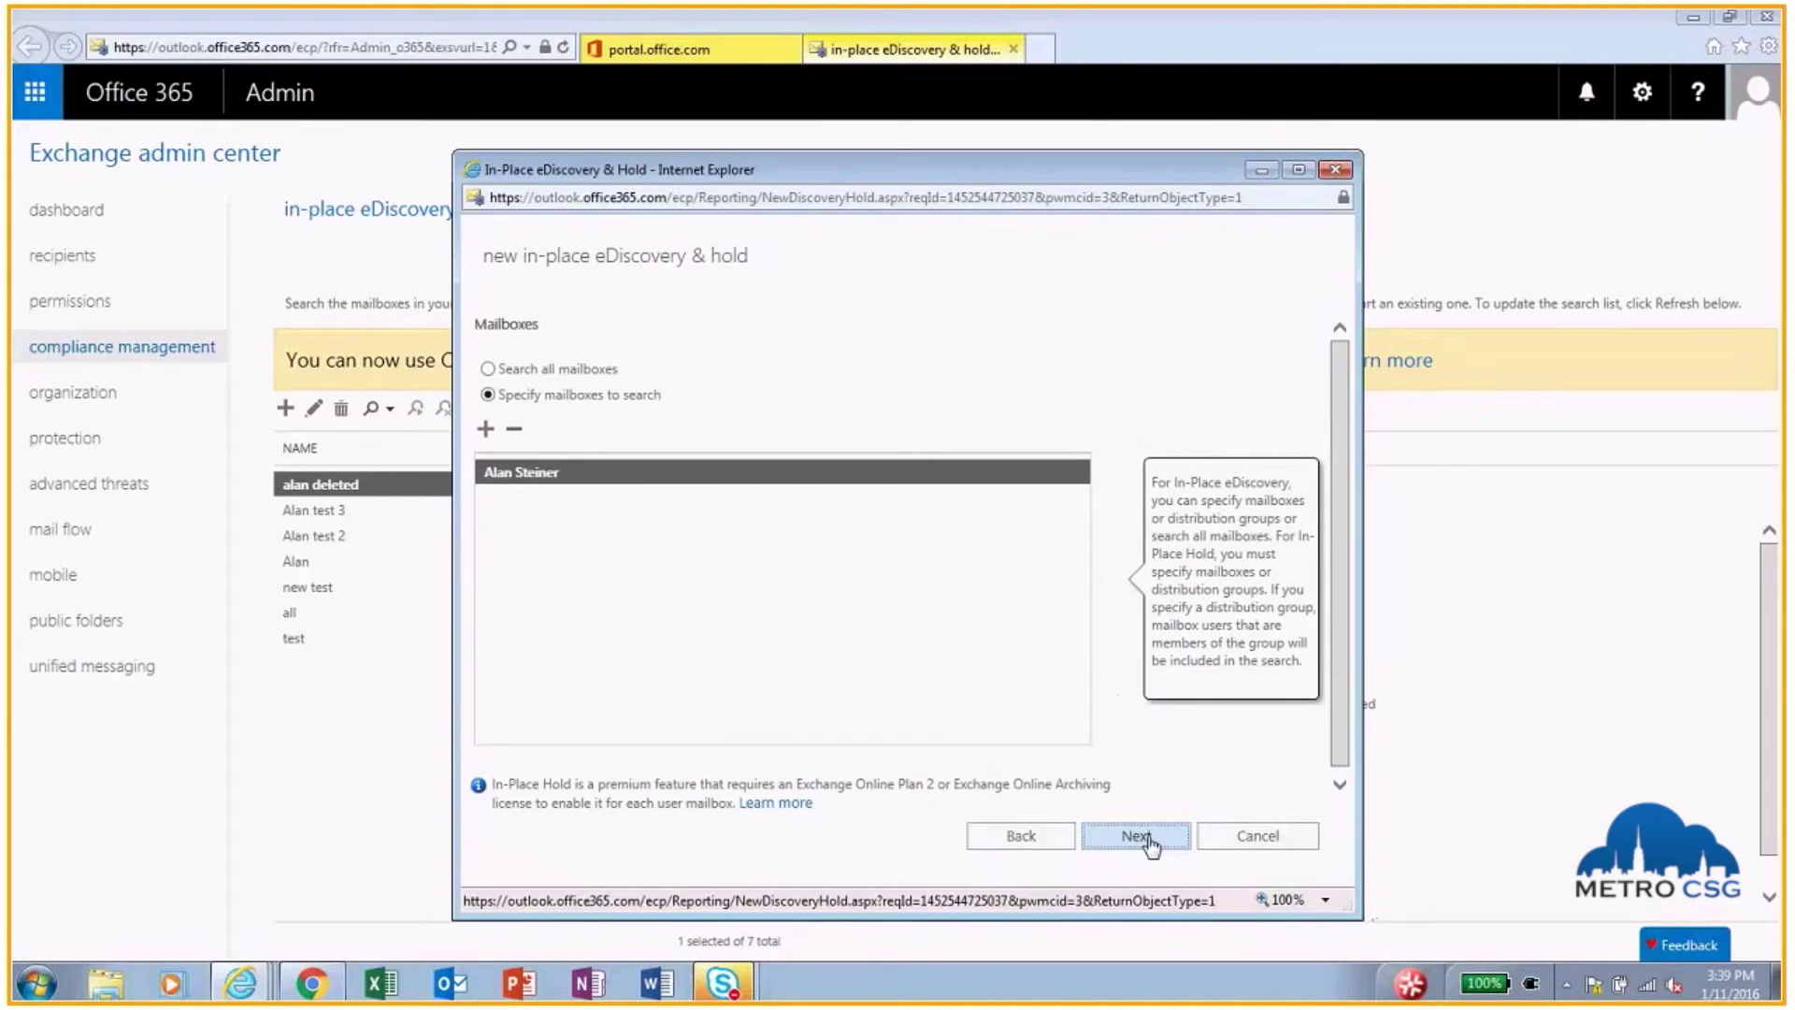
{"action": "left_click", "coordinate": [1148, 842]}
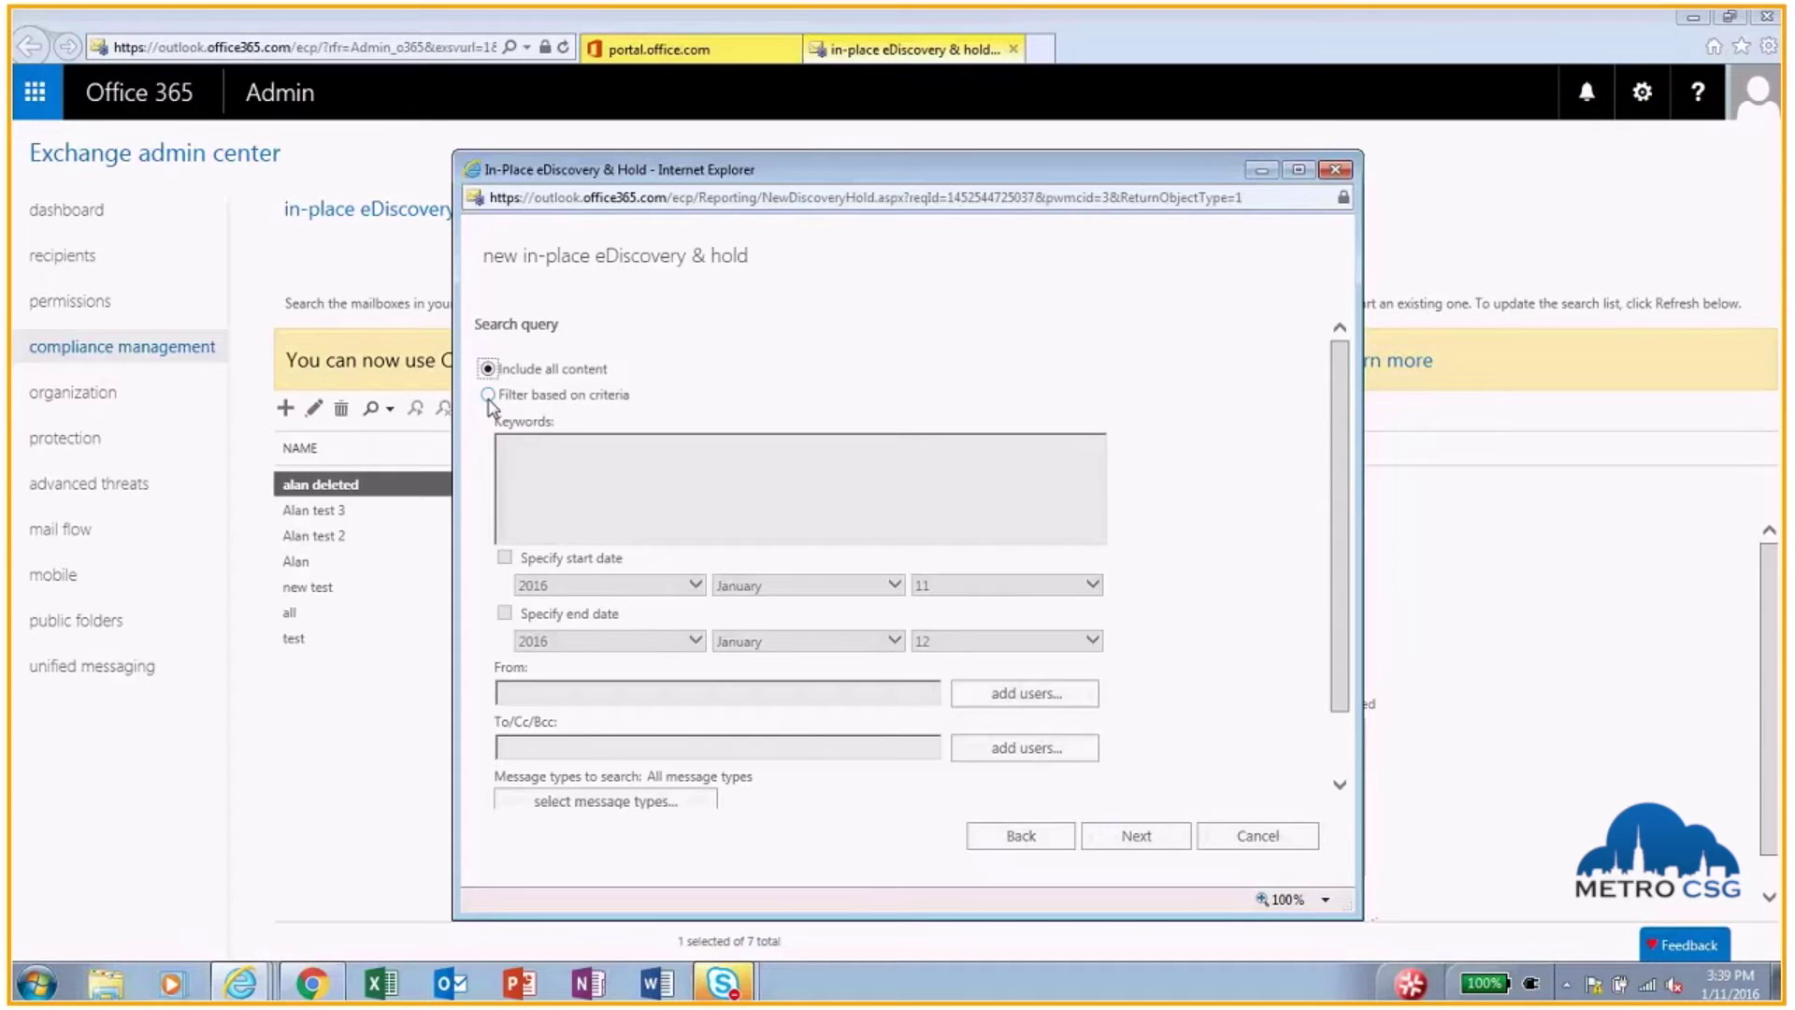
Step: Filter the search by the keyword 'hiking', leaving date and sender/recipient filters unset
{"action": "left_click", "coordinate": [488, 394]}
{"action": "left_click", "coordinate": [515, 443]}
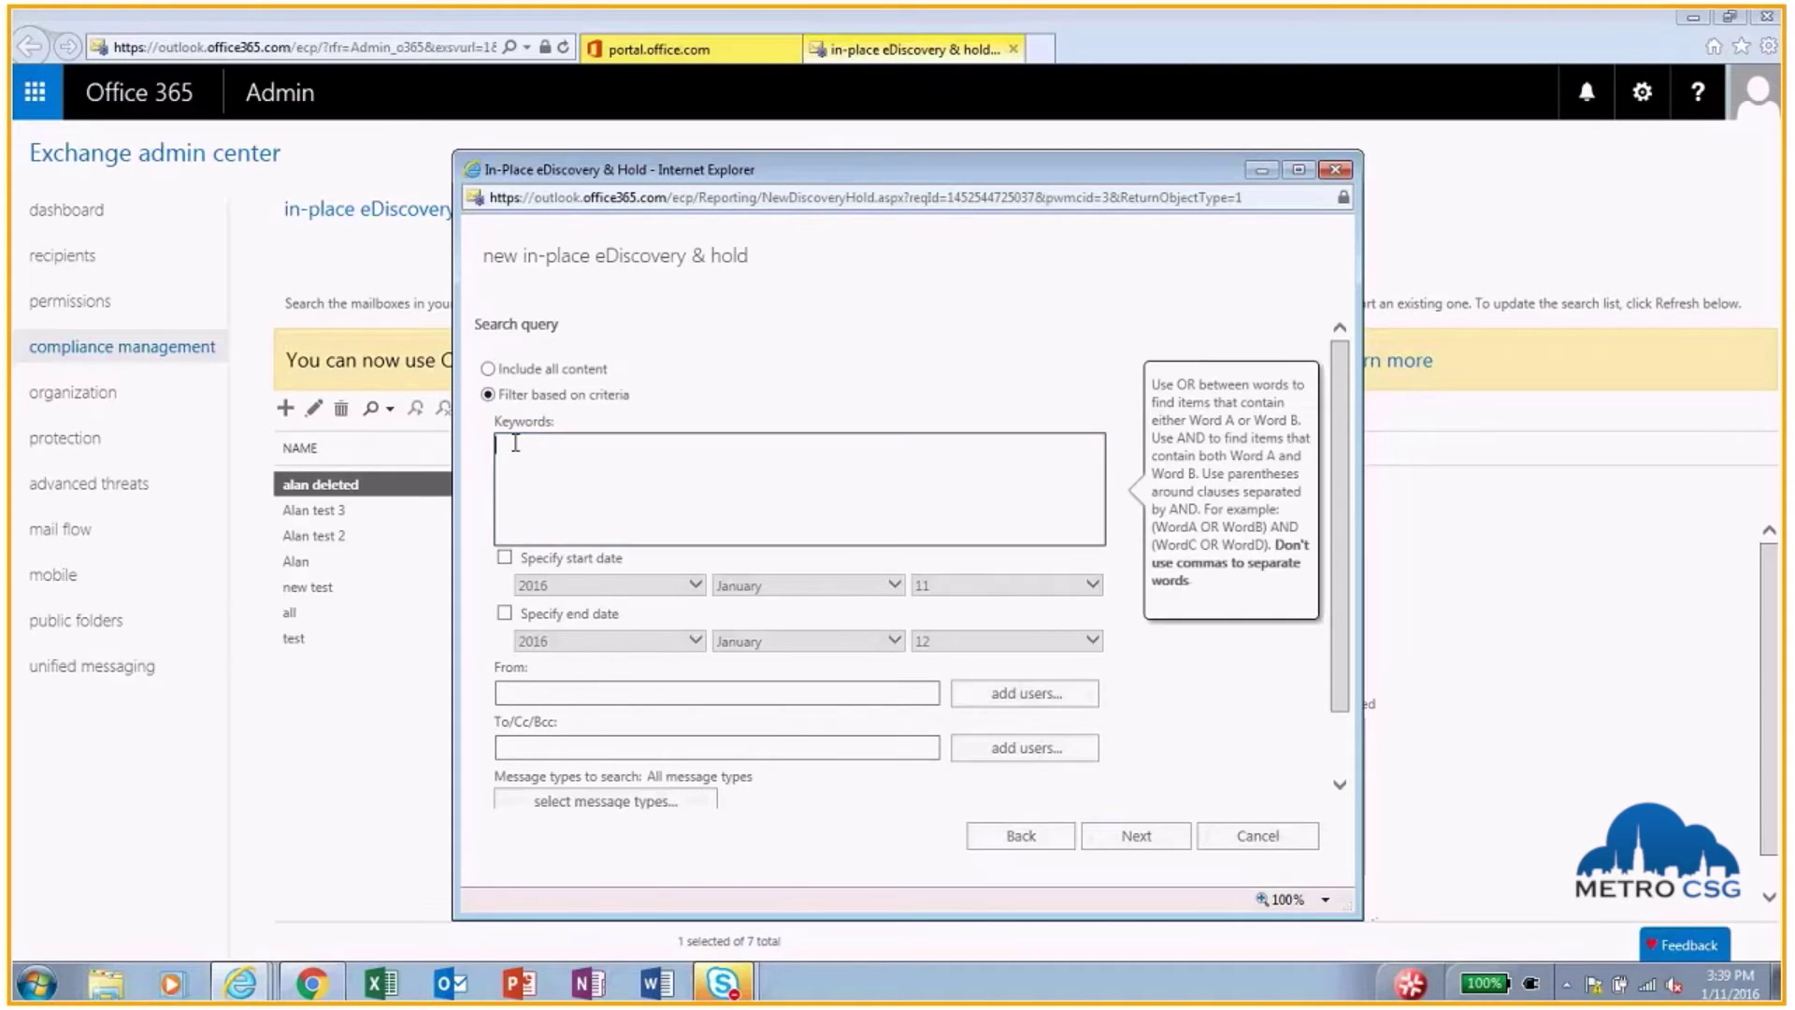
{"action": "type", "text": "hiking"}
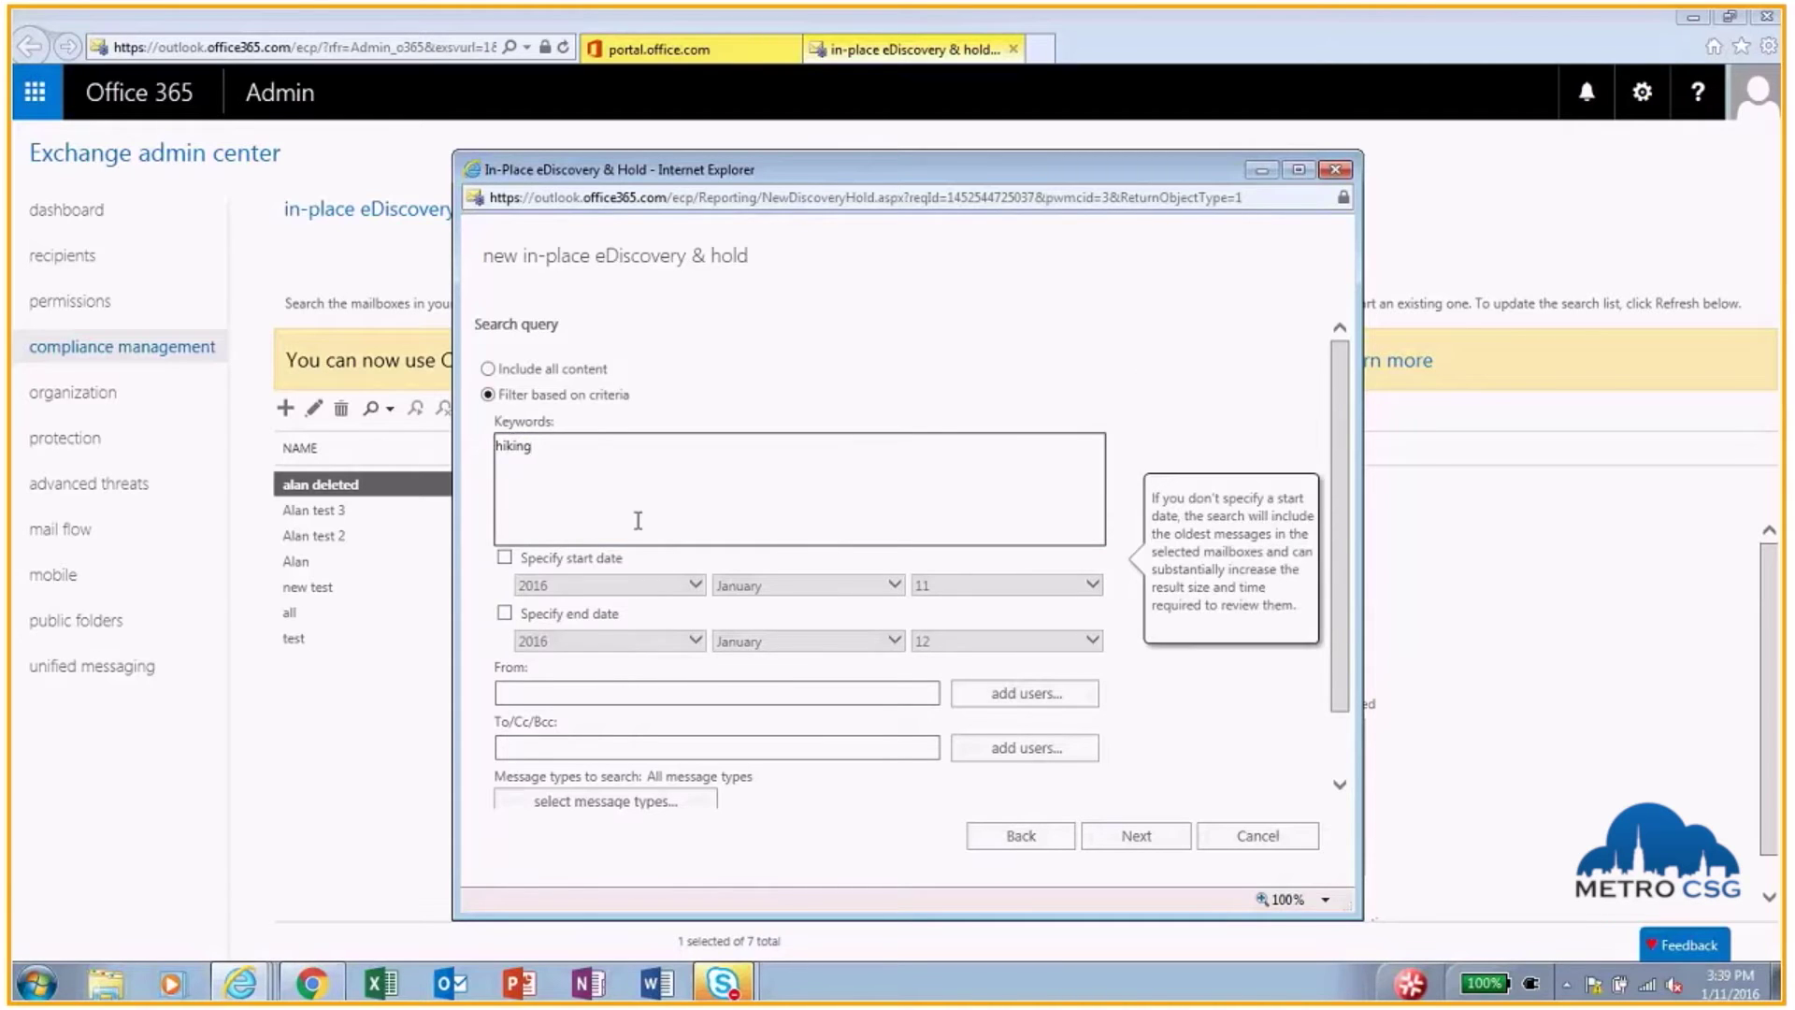
{"action": "scroll", "coordinate": [633, 561], "scroll_direction": "down", "scroll_amount": 1}
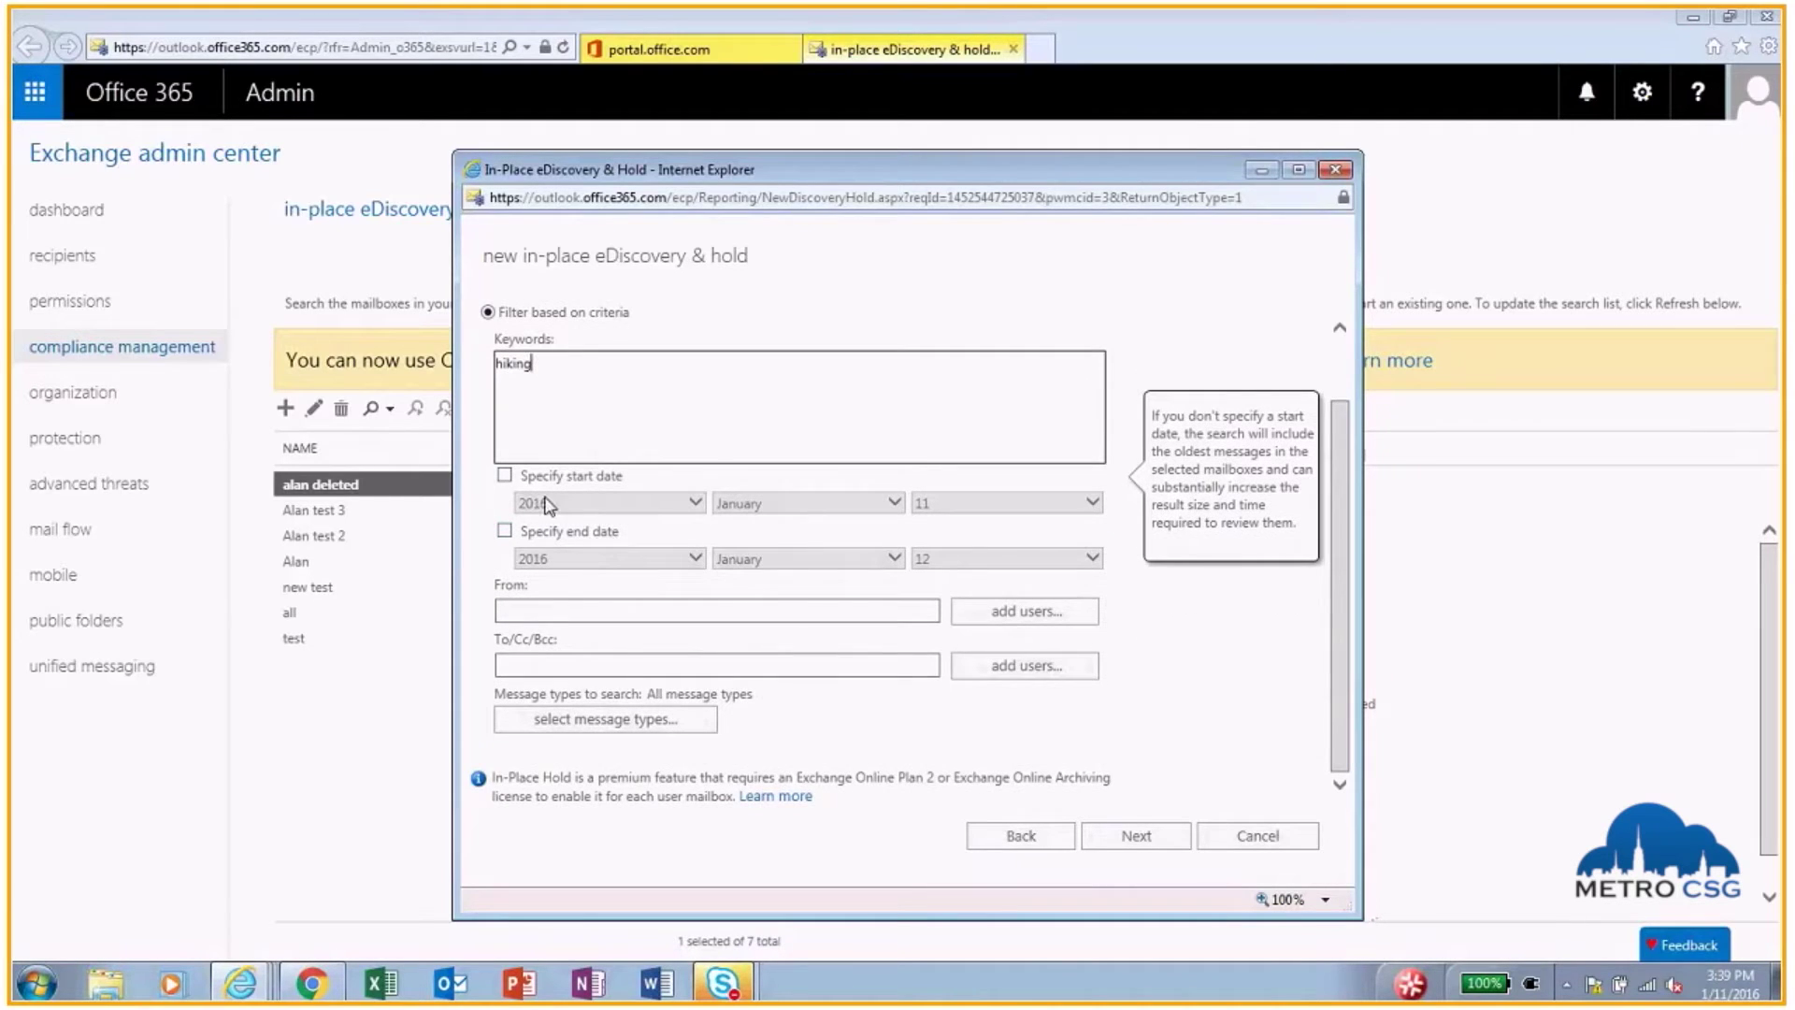
{"action": "left_click", "coordinate": [505, 476]}
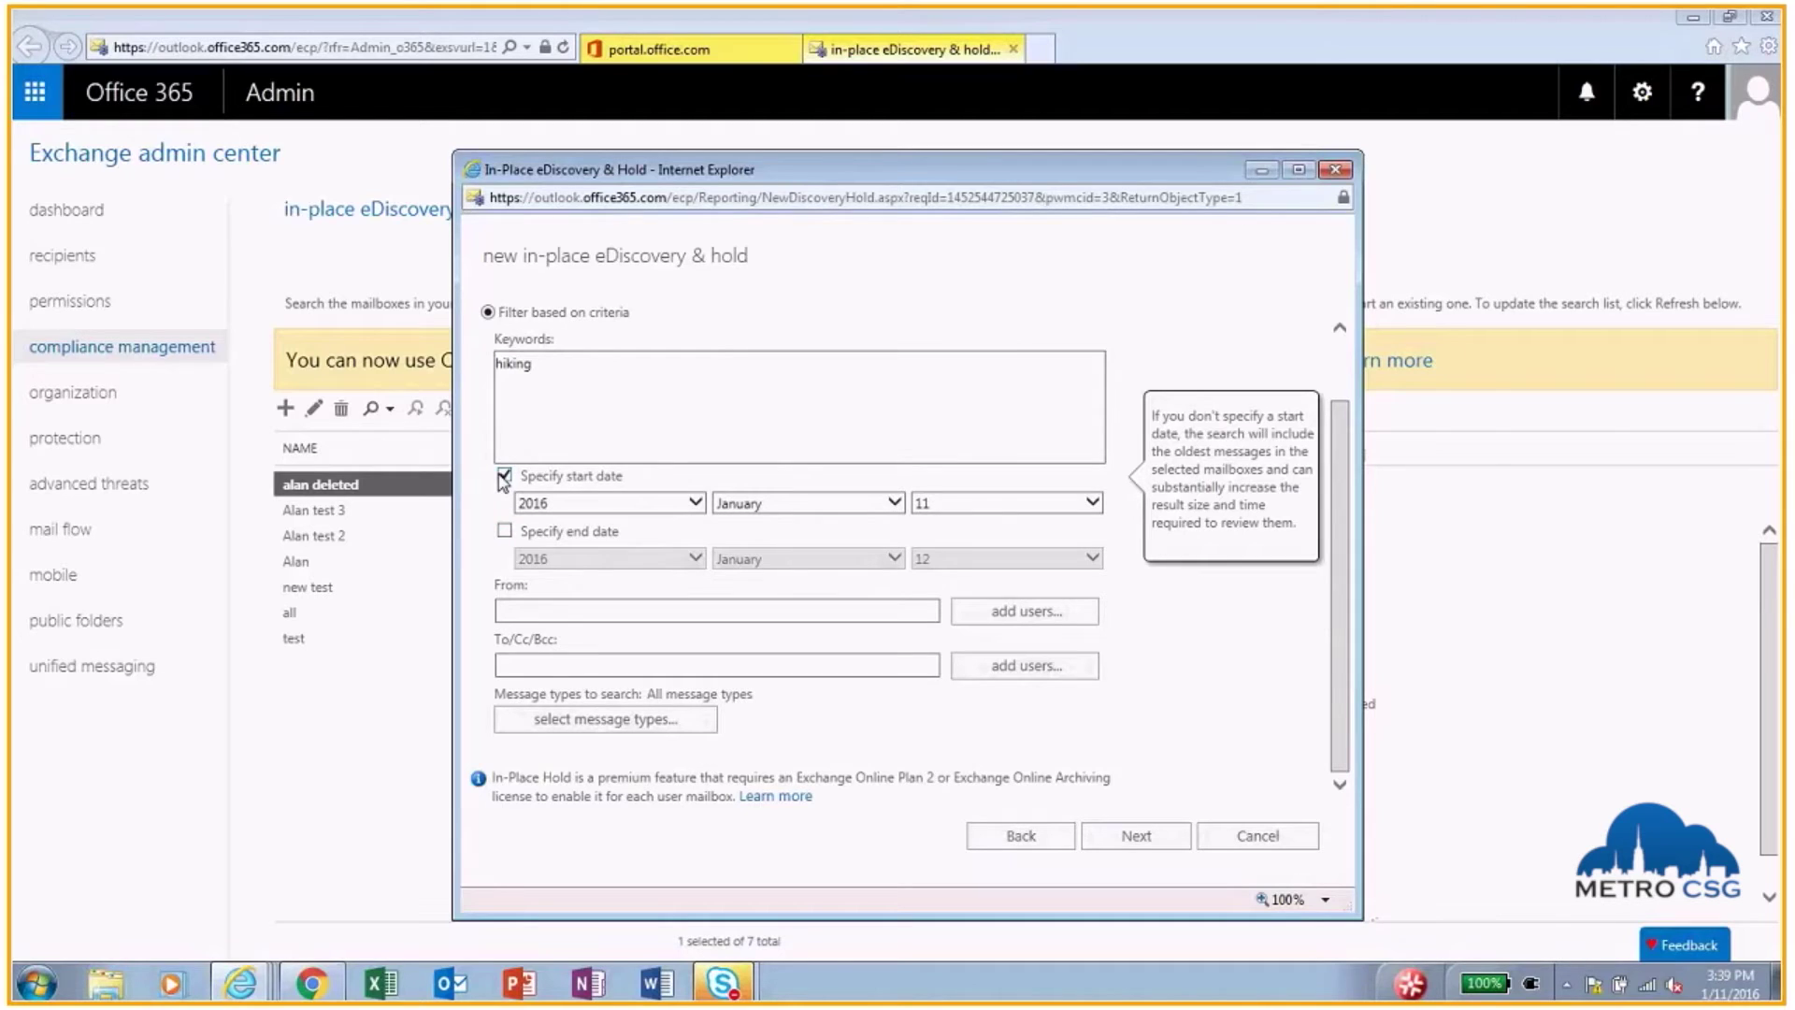
{"action": "left_click", "coordinate": [505, 476]}
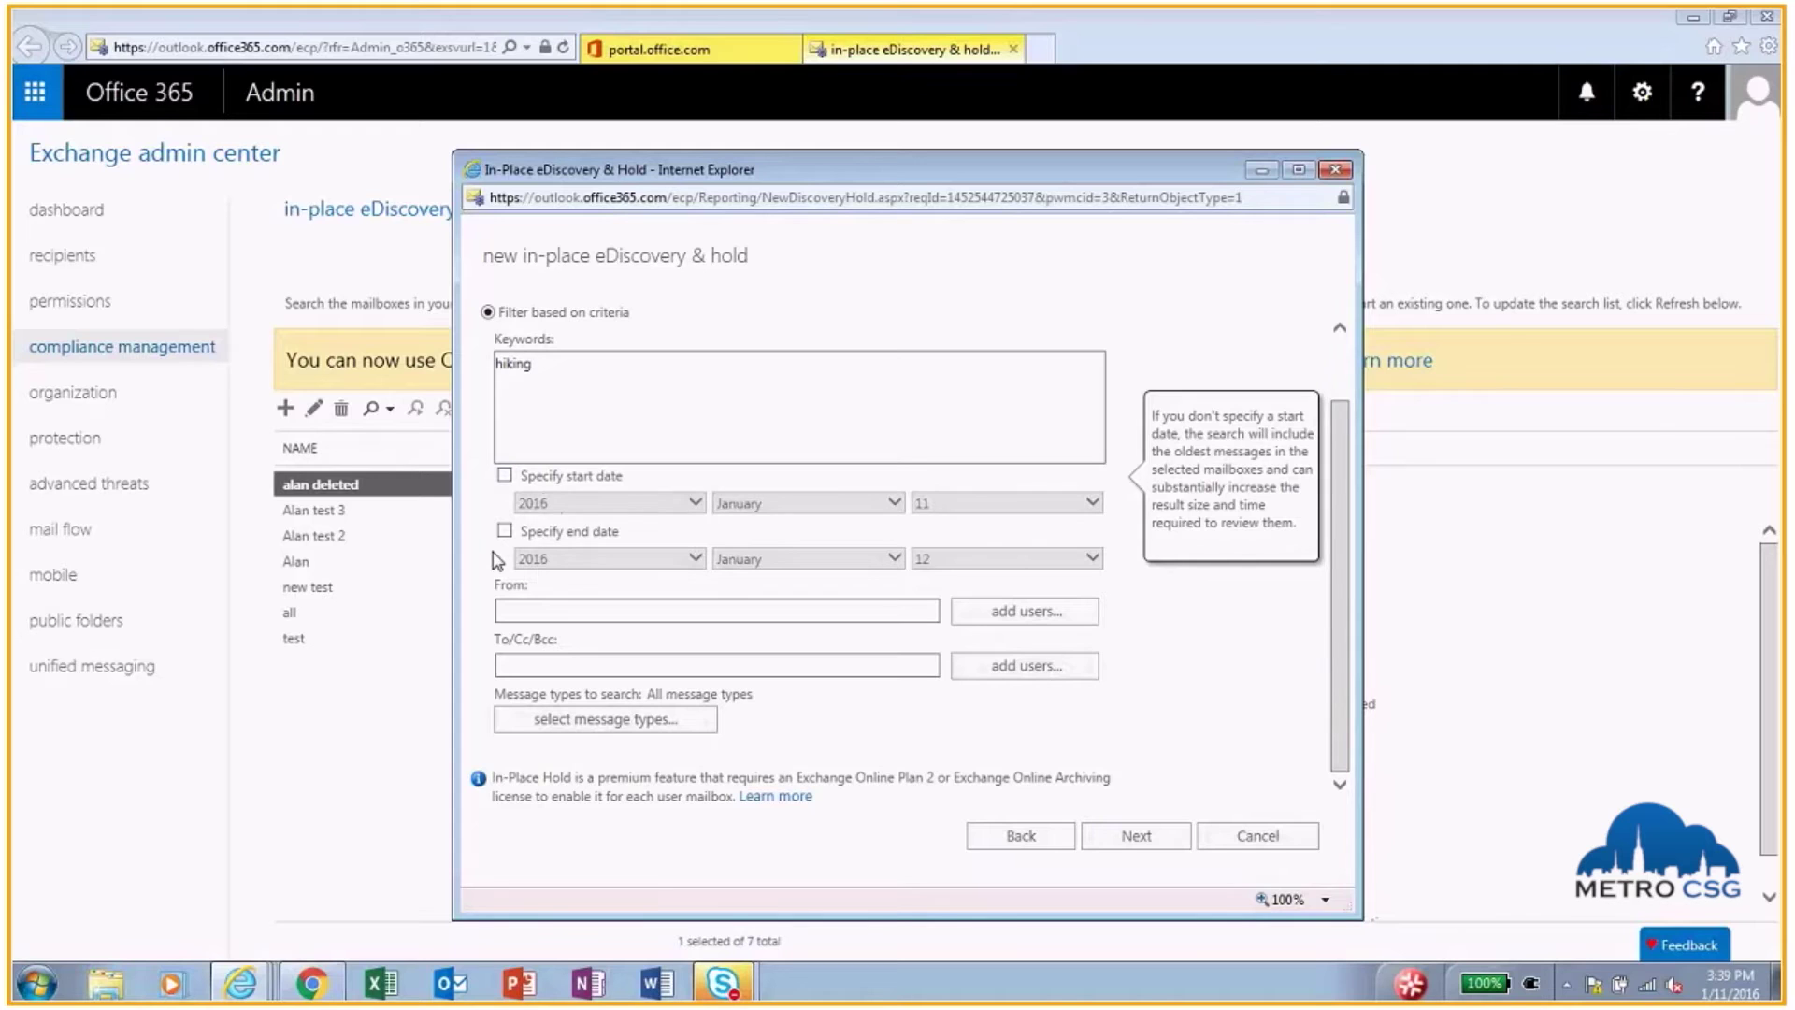
{"action": "left_click", "coordinate": [628, 608]}
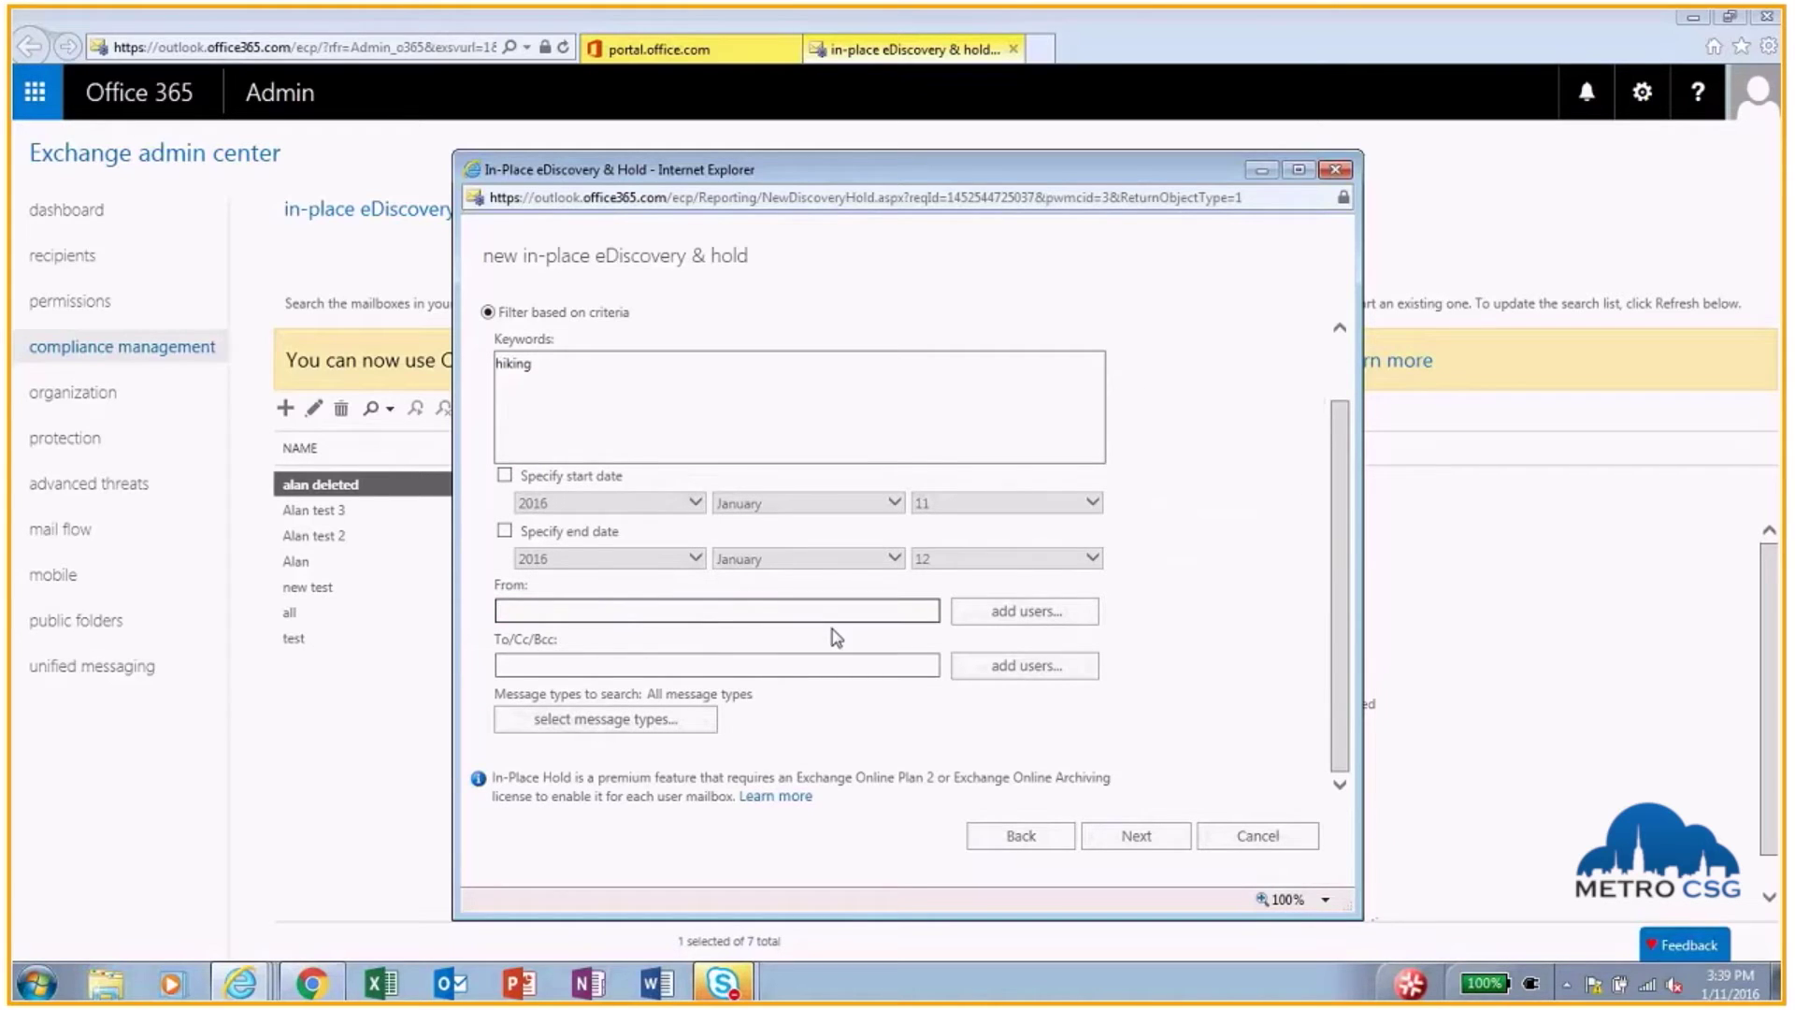
{"action": "left_click", "coordinate": [552, 668]}
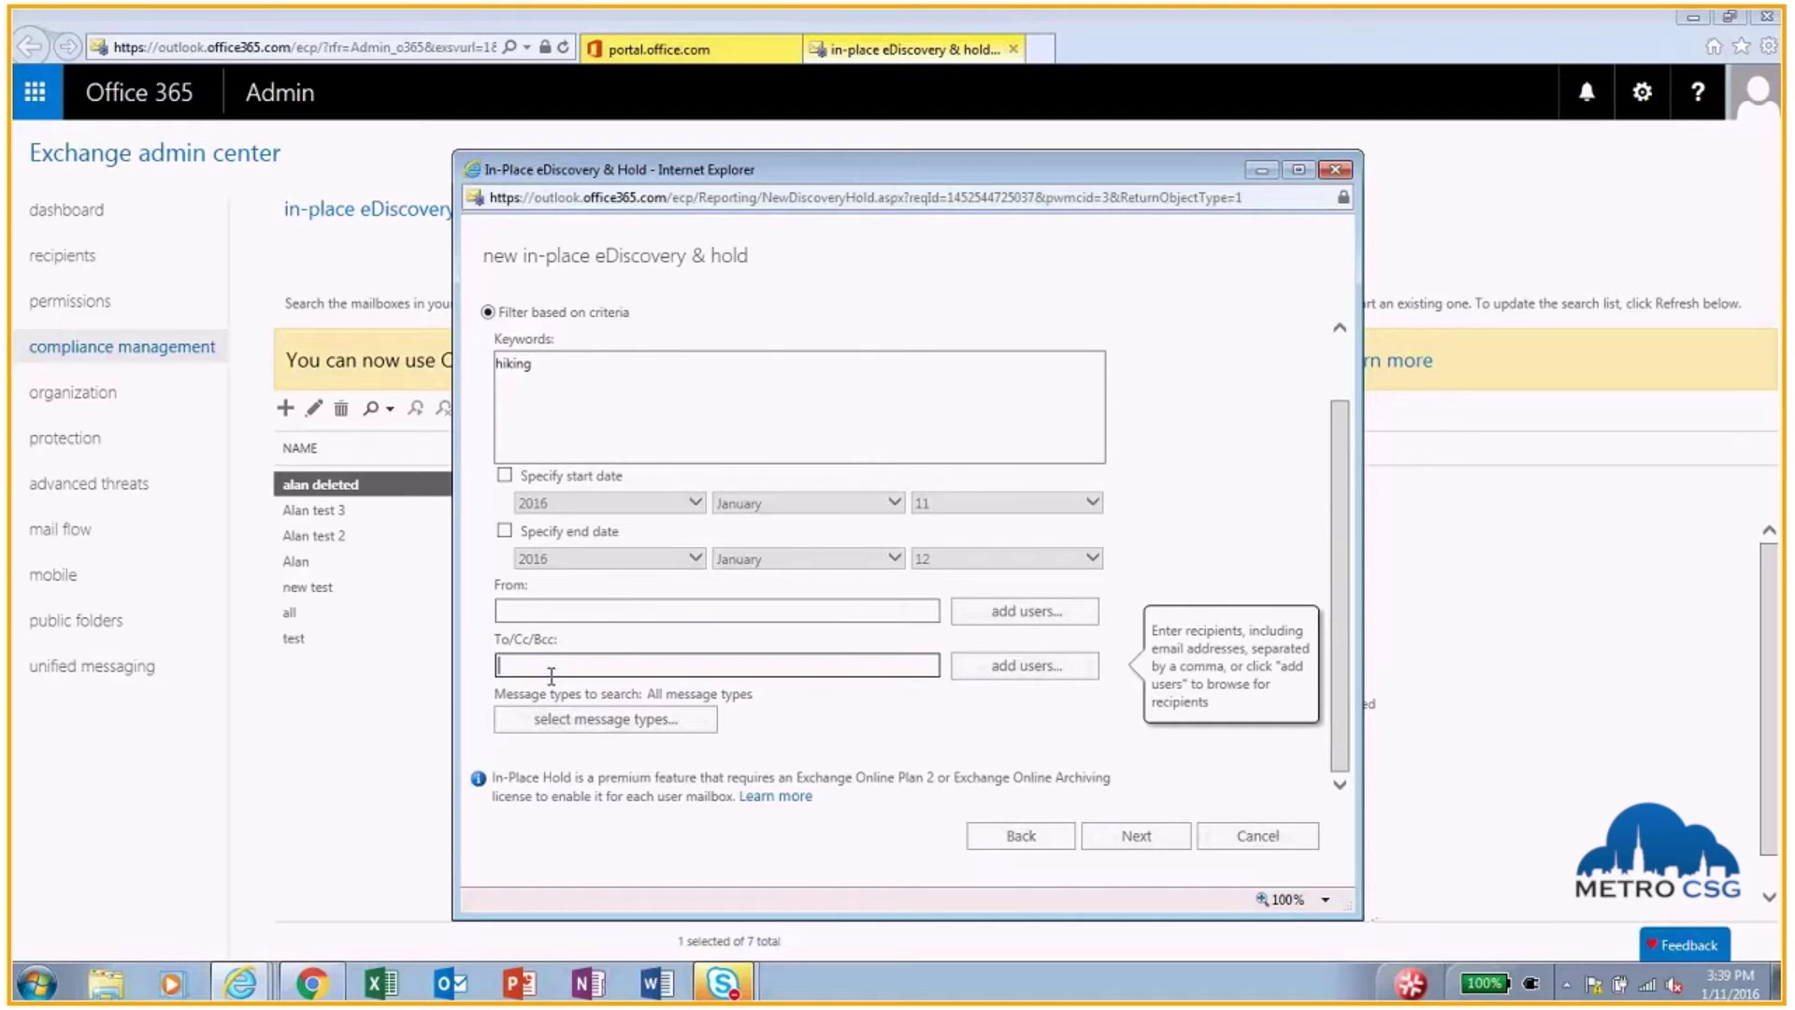
Step: Limit the searched message types to Email only
{"action": "left_click", "coordinate": [566, 721]}
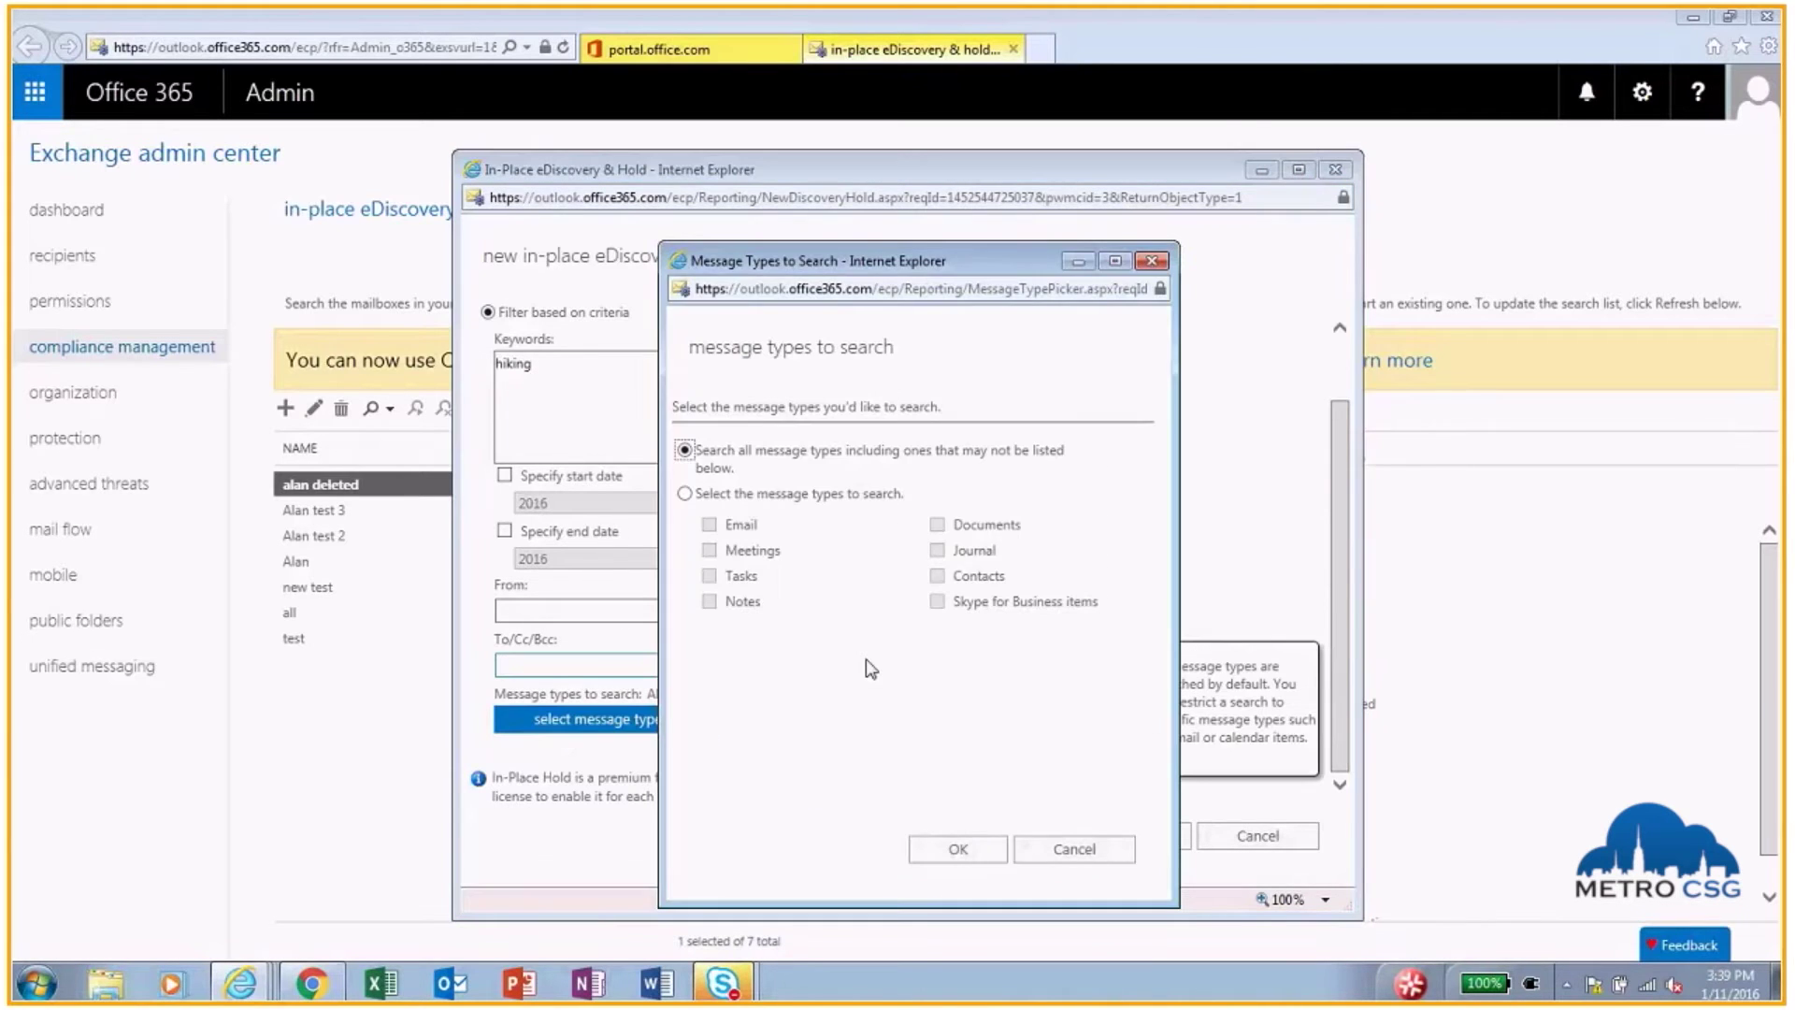
{"action": "left_click", "coordinate": [686, 493]}
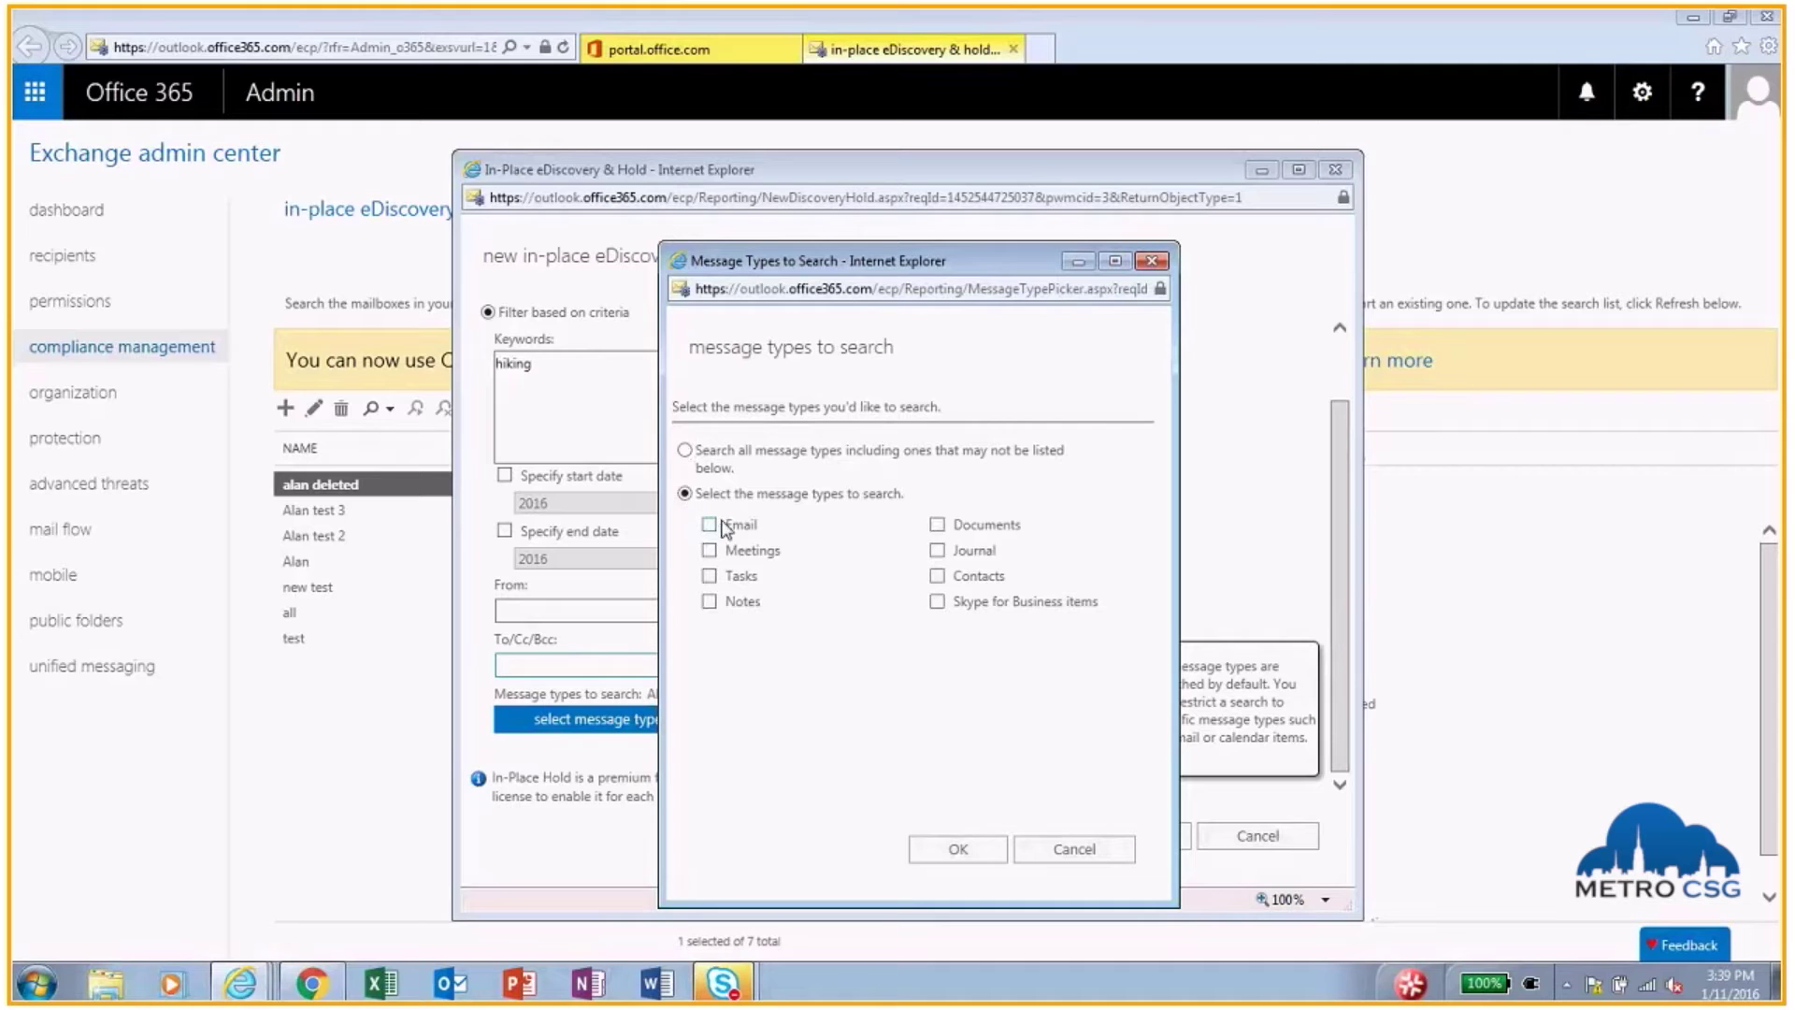
{"action": "left_click", "coordinate": [711, 526]}
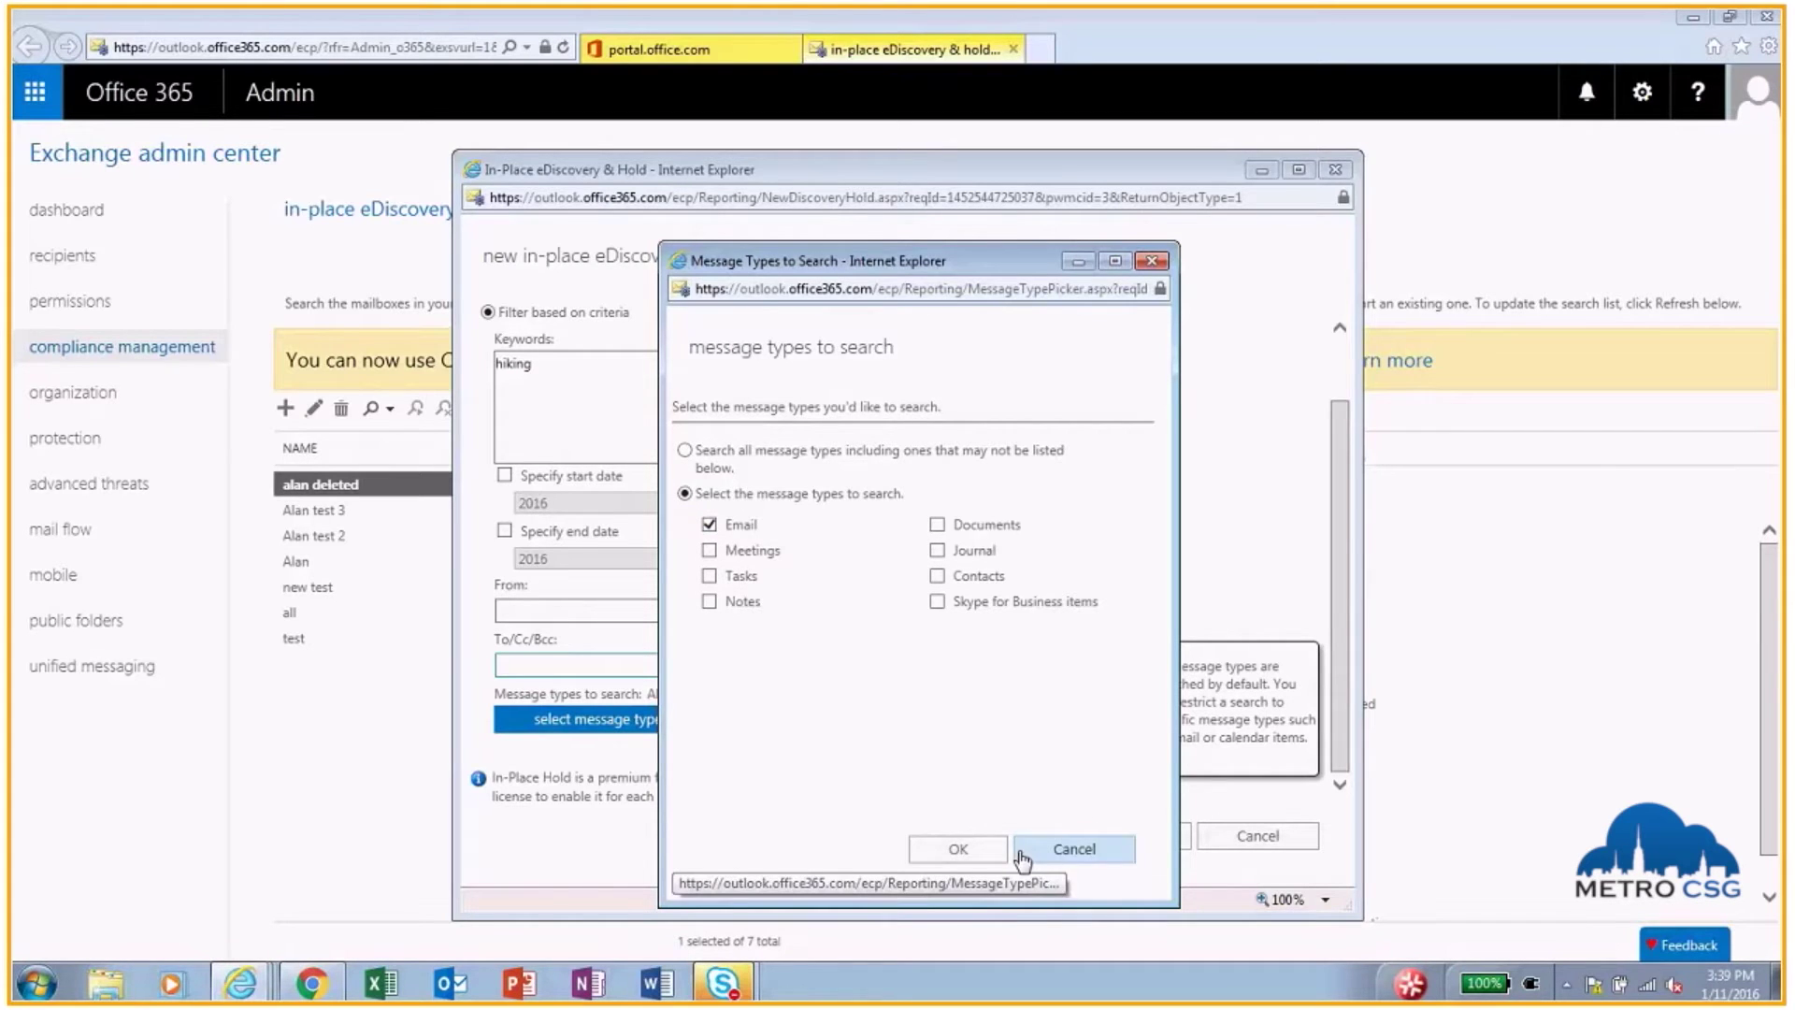
{"action": "left_click", "coordinate": [963, 850]}
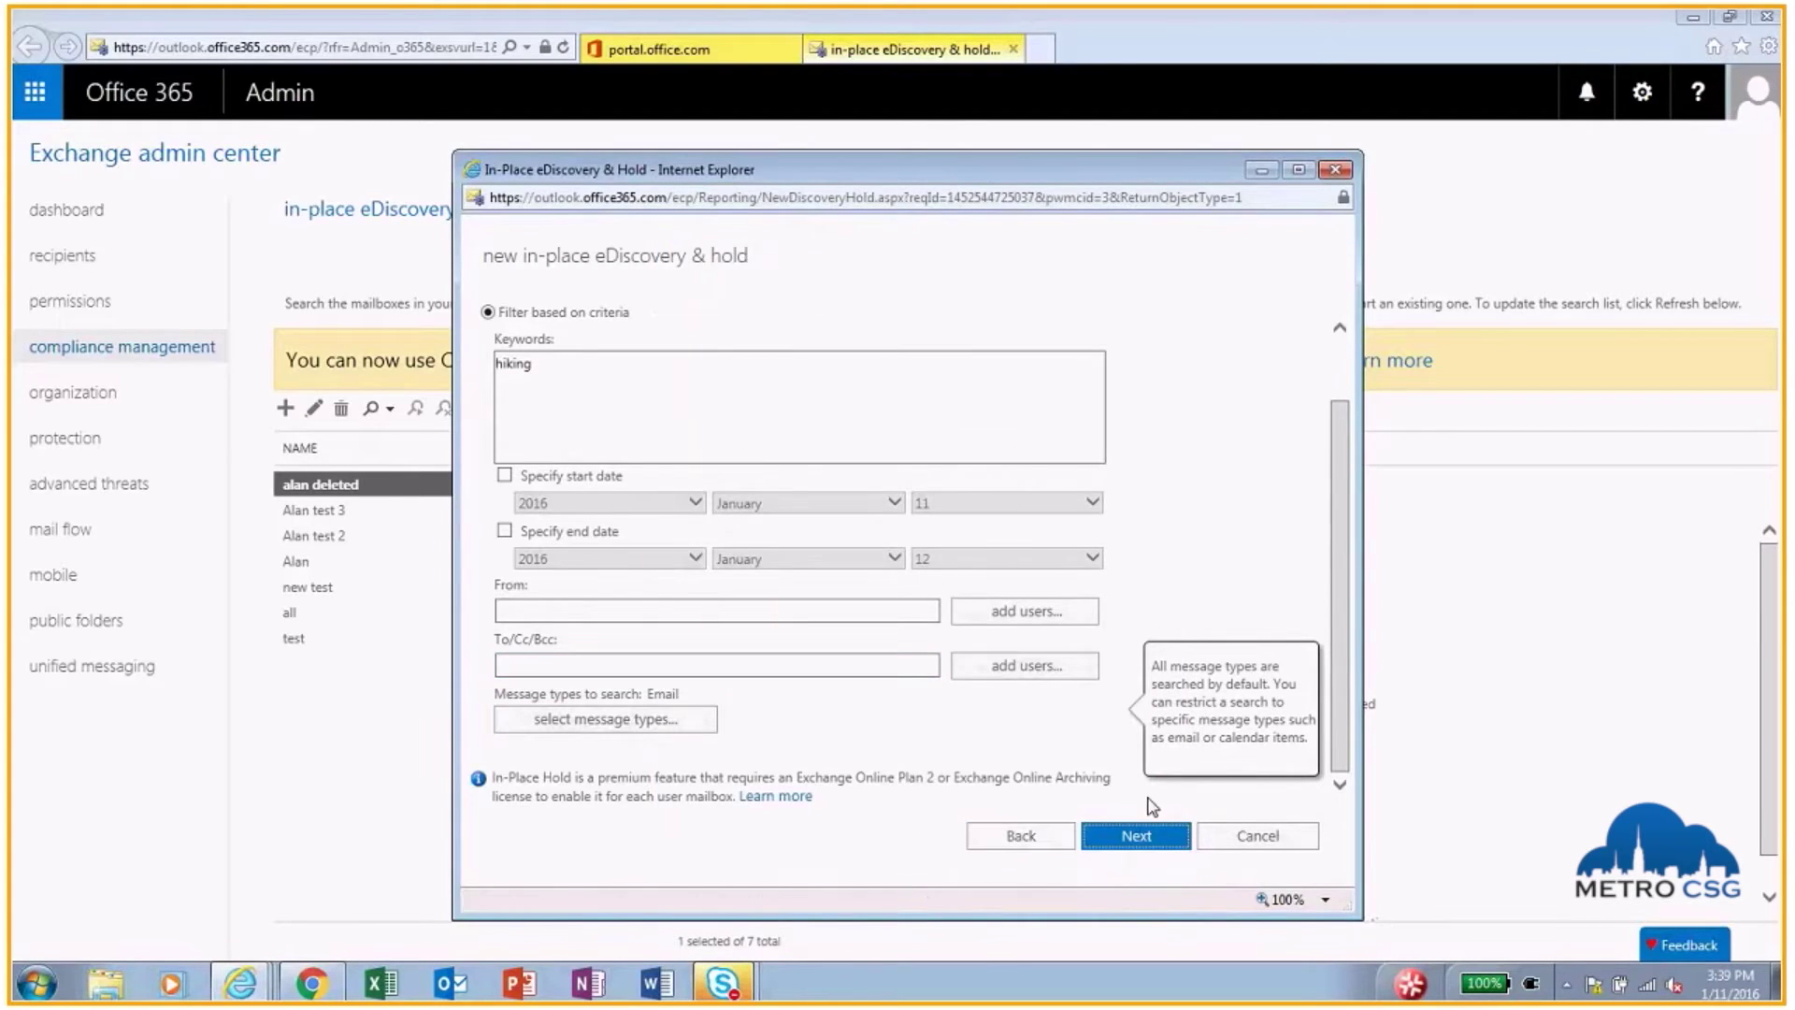
{"action": "left_click", "coordinate": [1154, 838]}
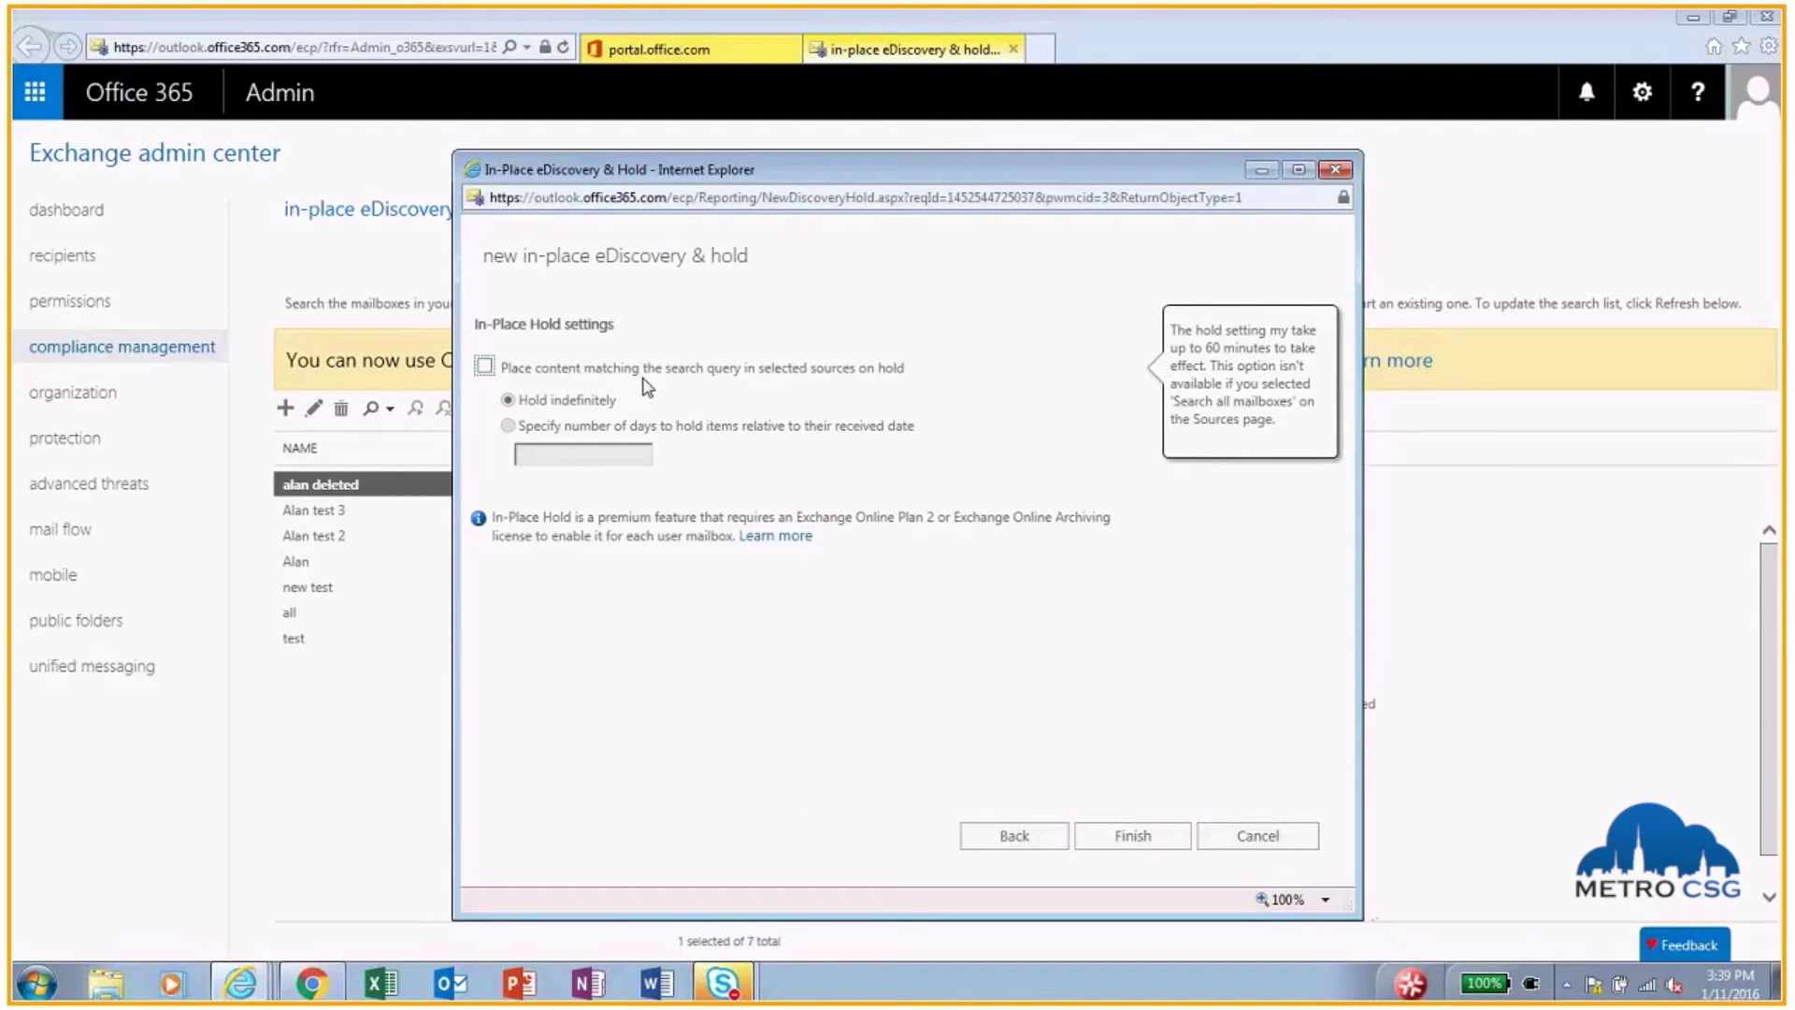
Step: Place matching content on hold and finish saving the new search
{"action": "left_click", "coordinate": [486, 367]}
{"action": "left_click", "coordinate": [1133, 837]}
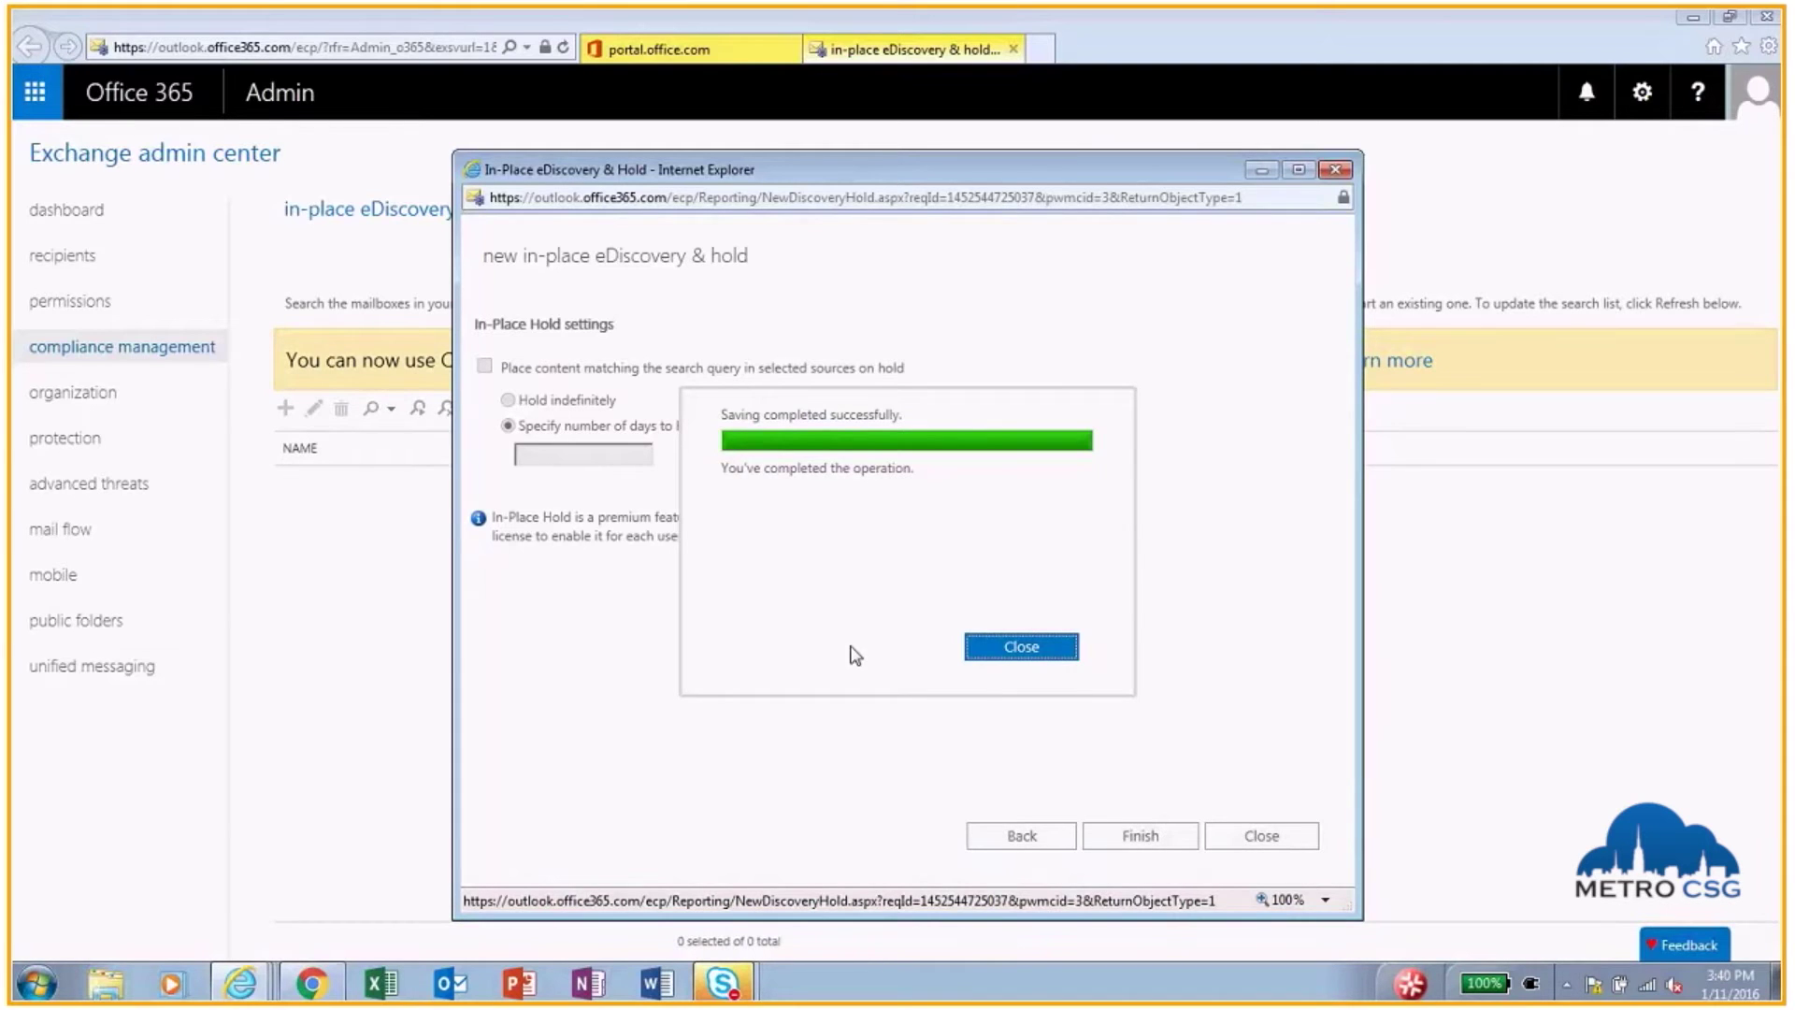
{"action": "left_click", "coordinate": [1033, 648]}
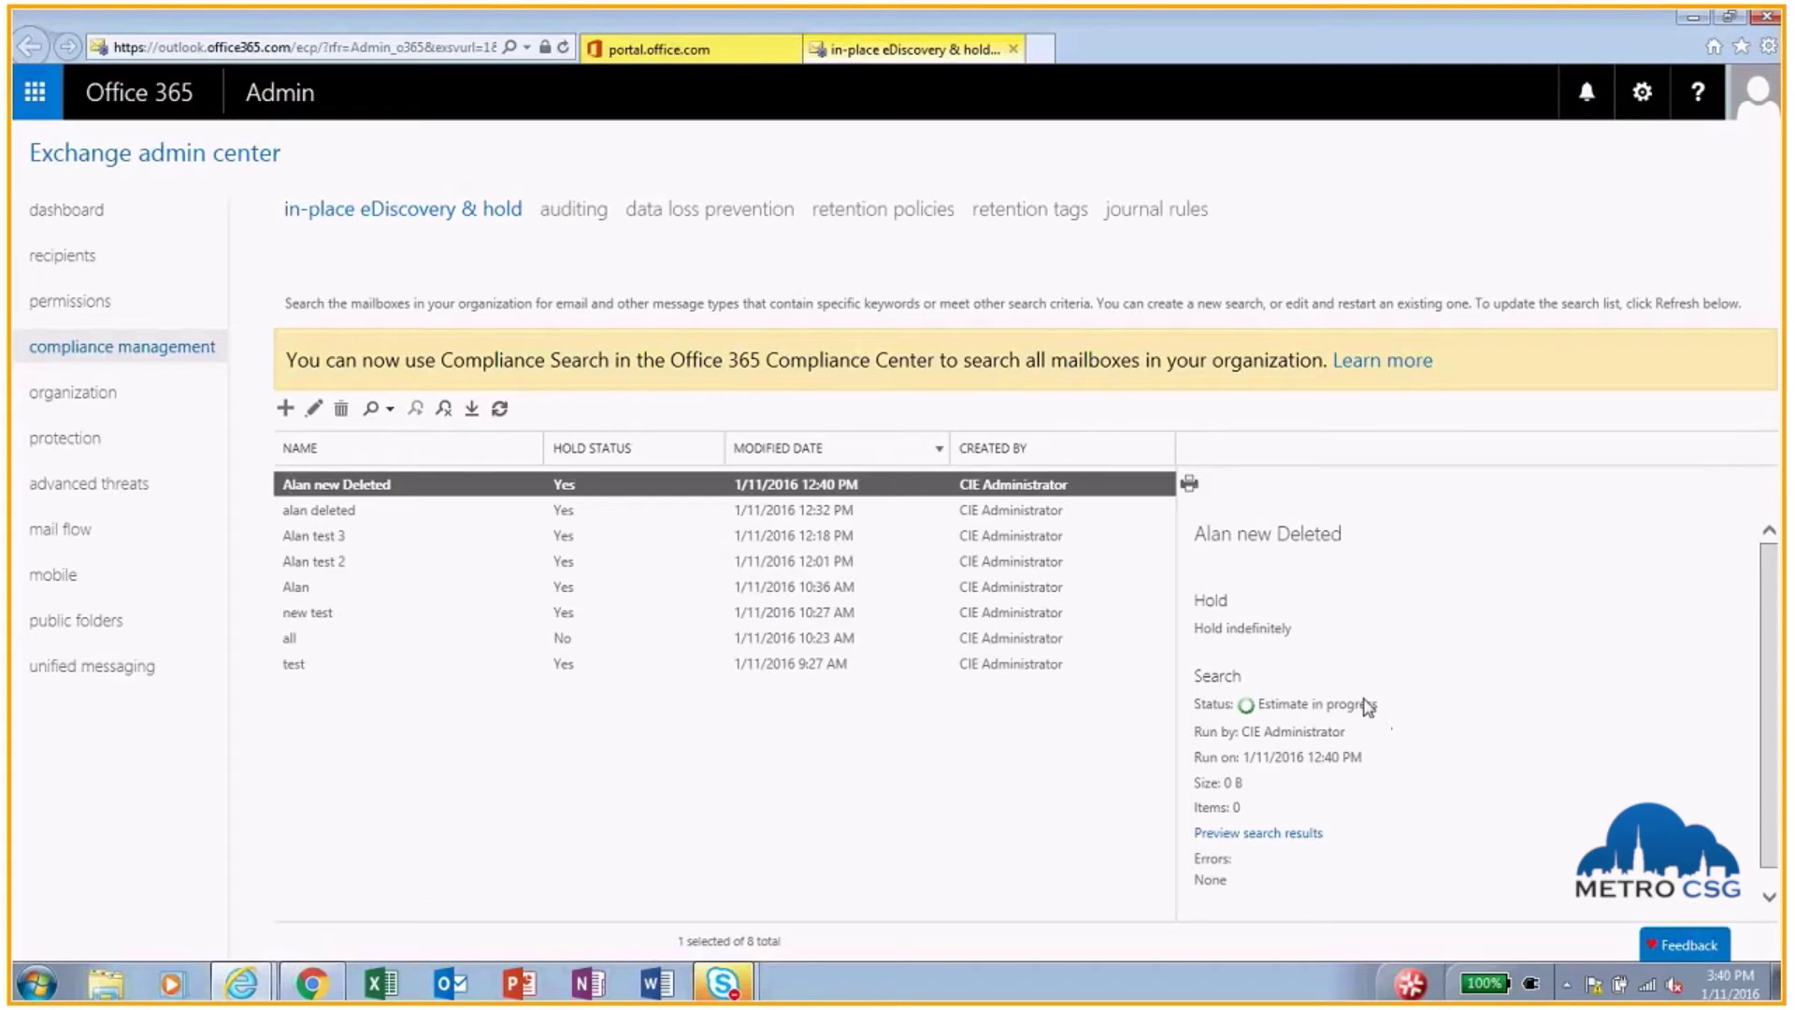
Step: Compare the earlier search's estimate with the new one's 18 items, 935.33 KB, then preview results
{"action": "triple_click", "coordinate": [1288, 708]}
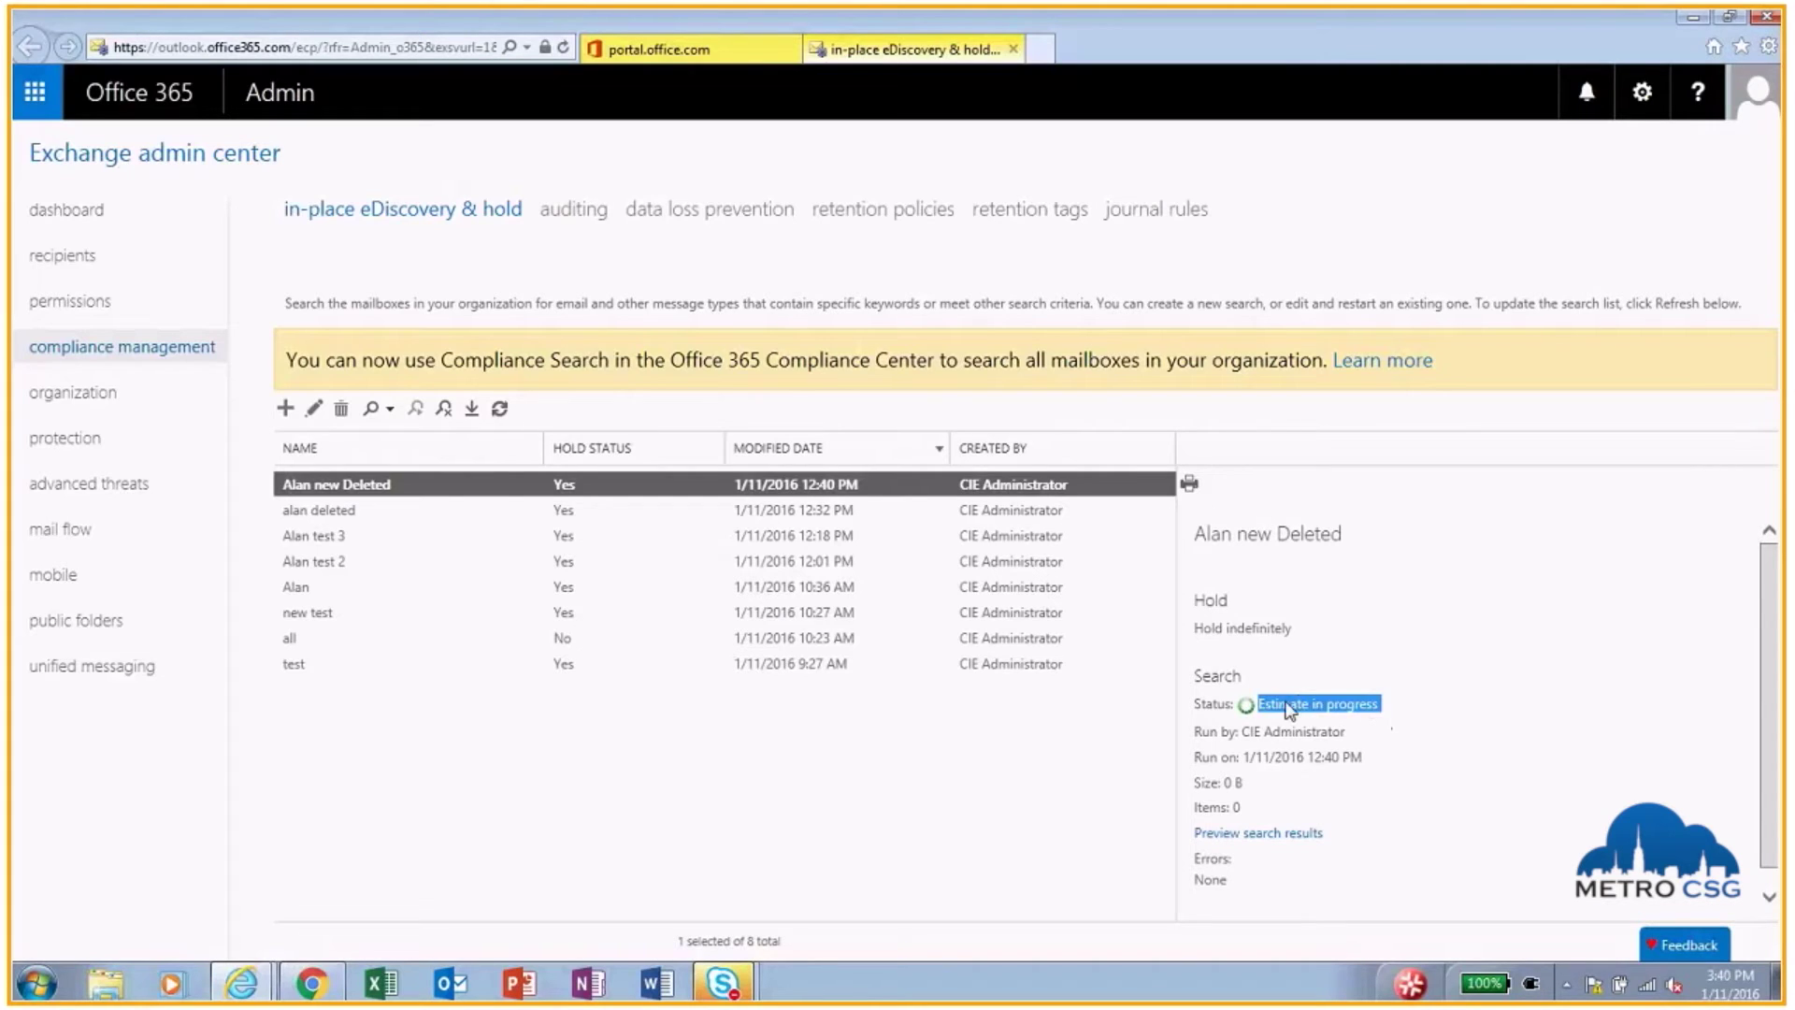
{"action": "left_click", "coordinate": [863, 520]}
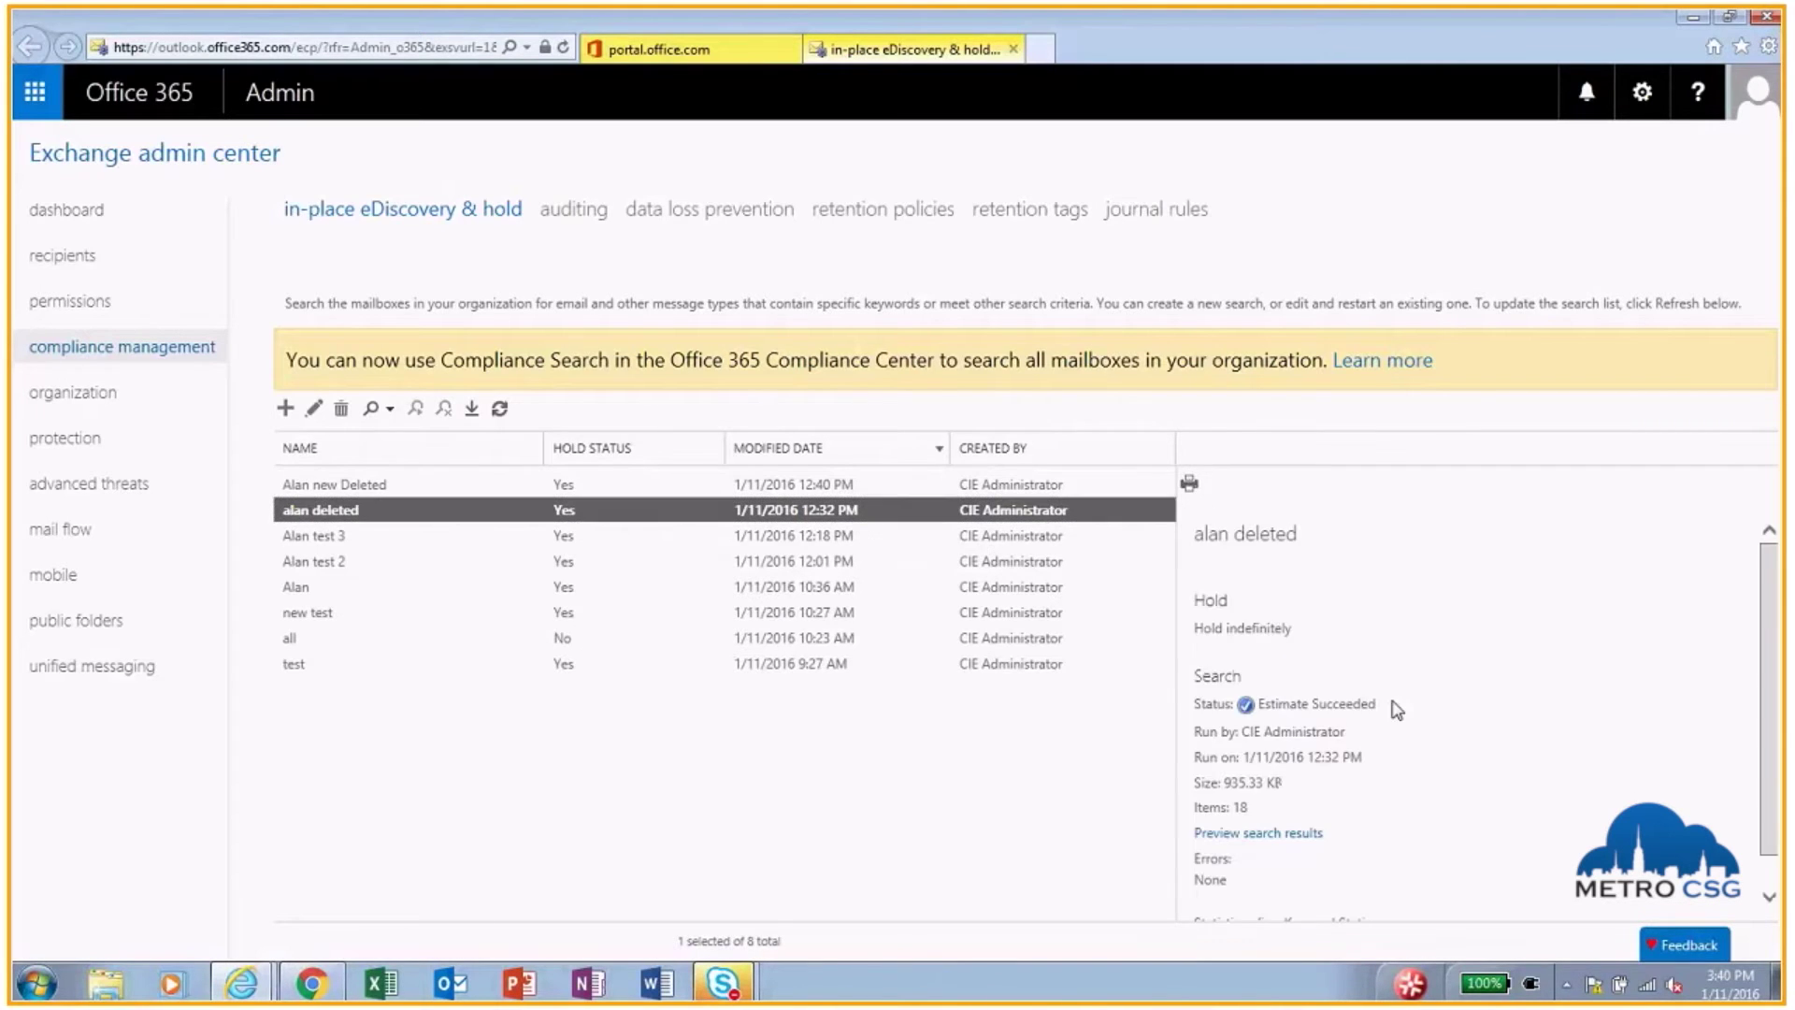
{"action": "left_click_drag", "start_coordinate": [1382, 708], "coordinate": [1257, 708]}
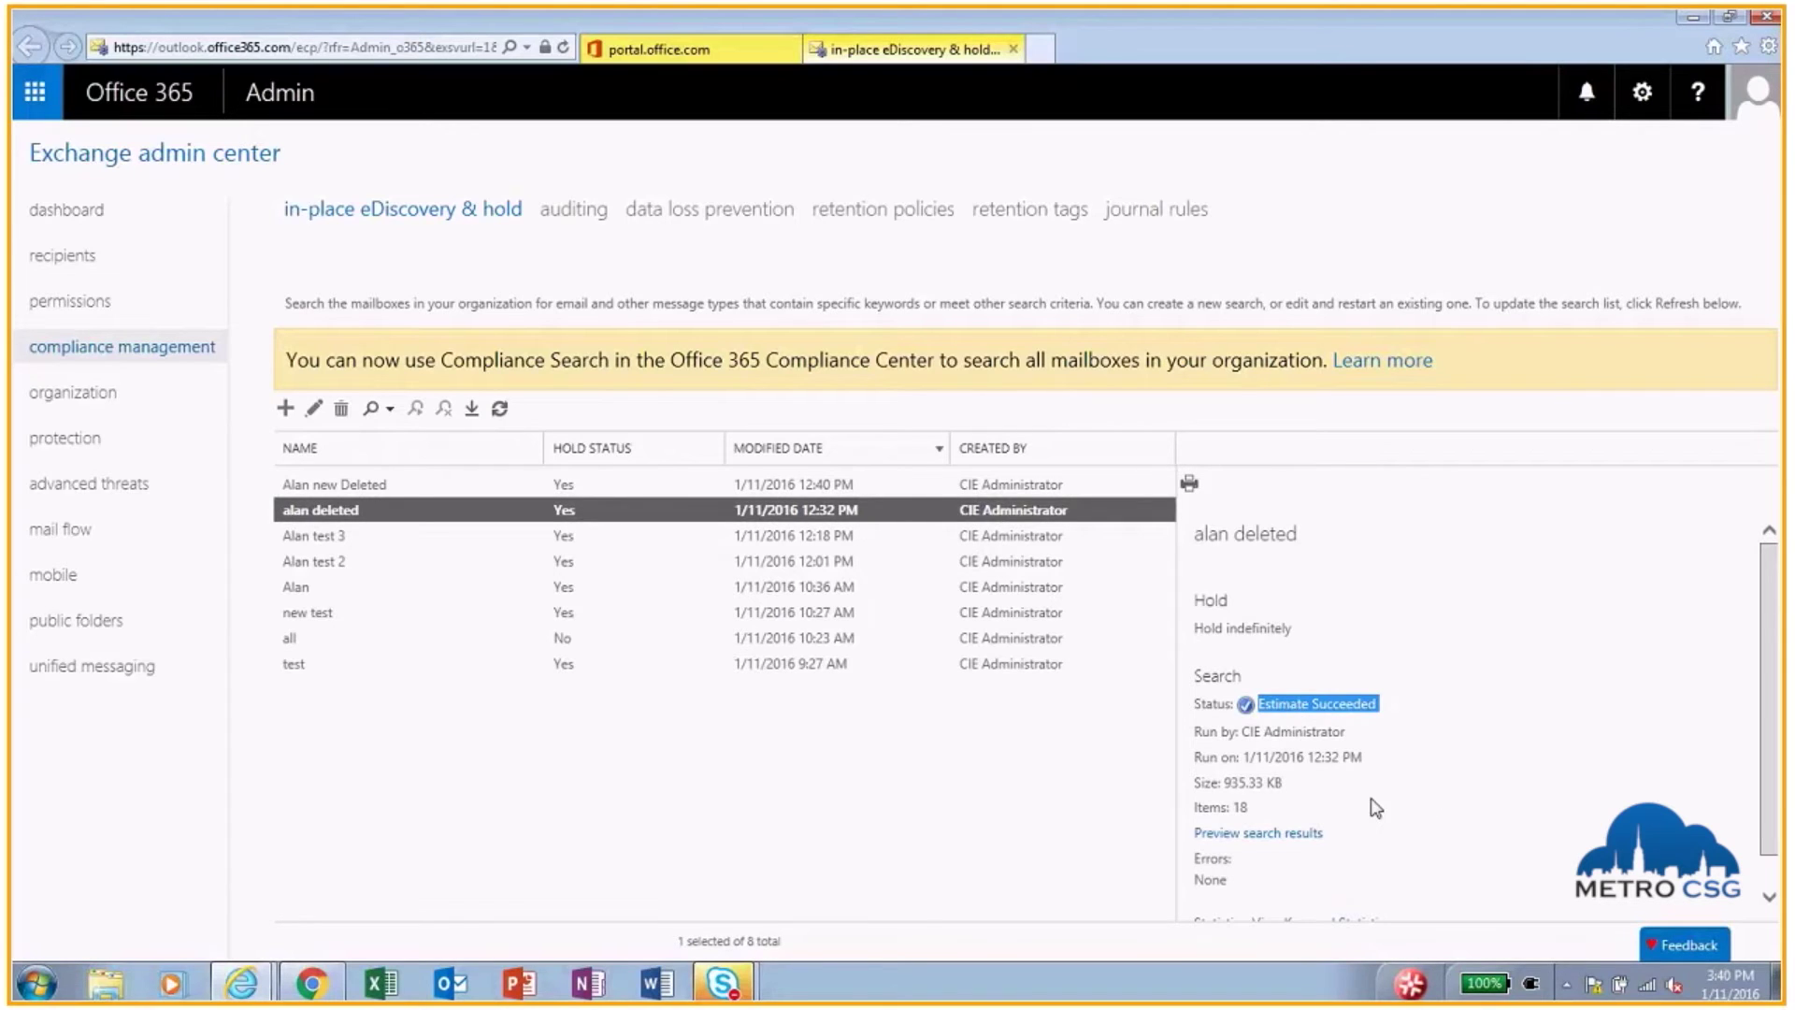
{"action": "left_click", "coordinate": [695, 486]}
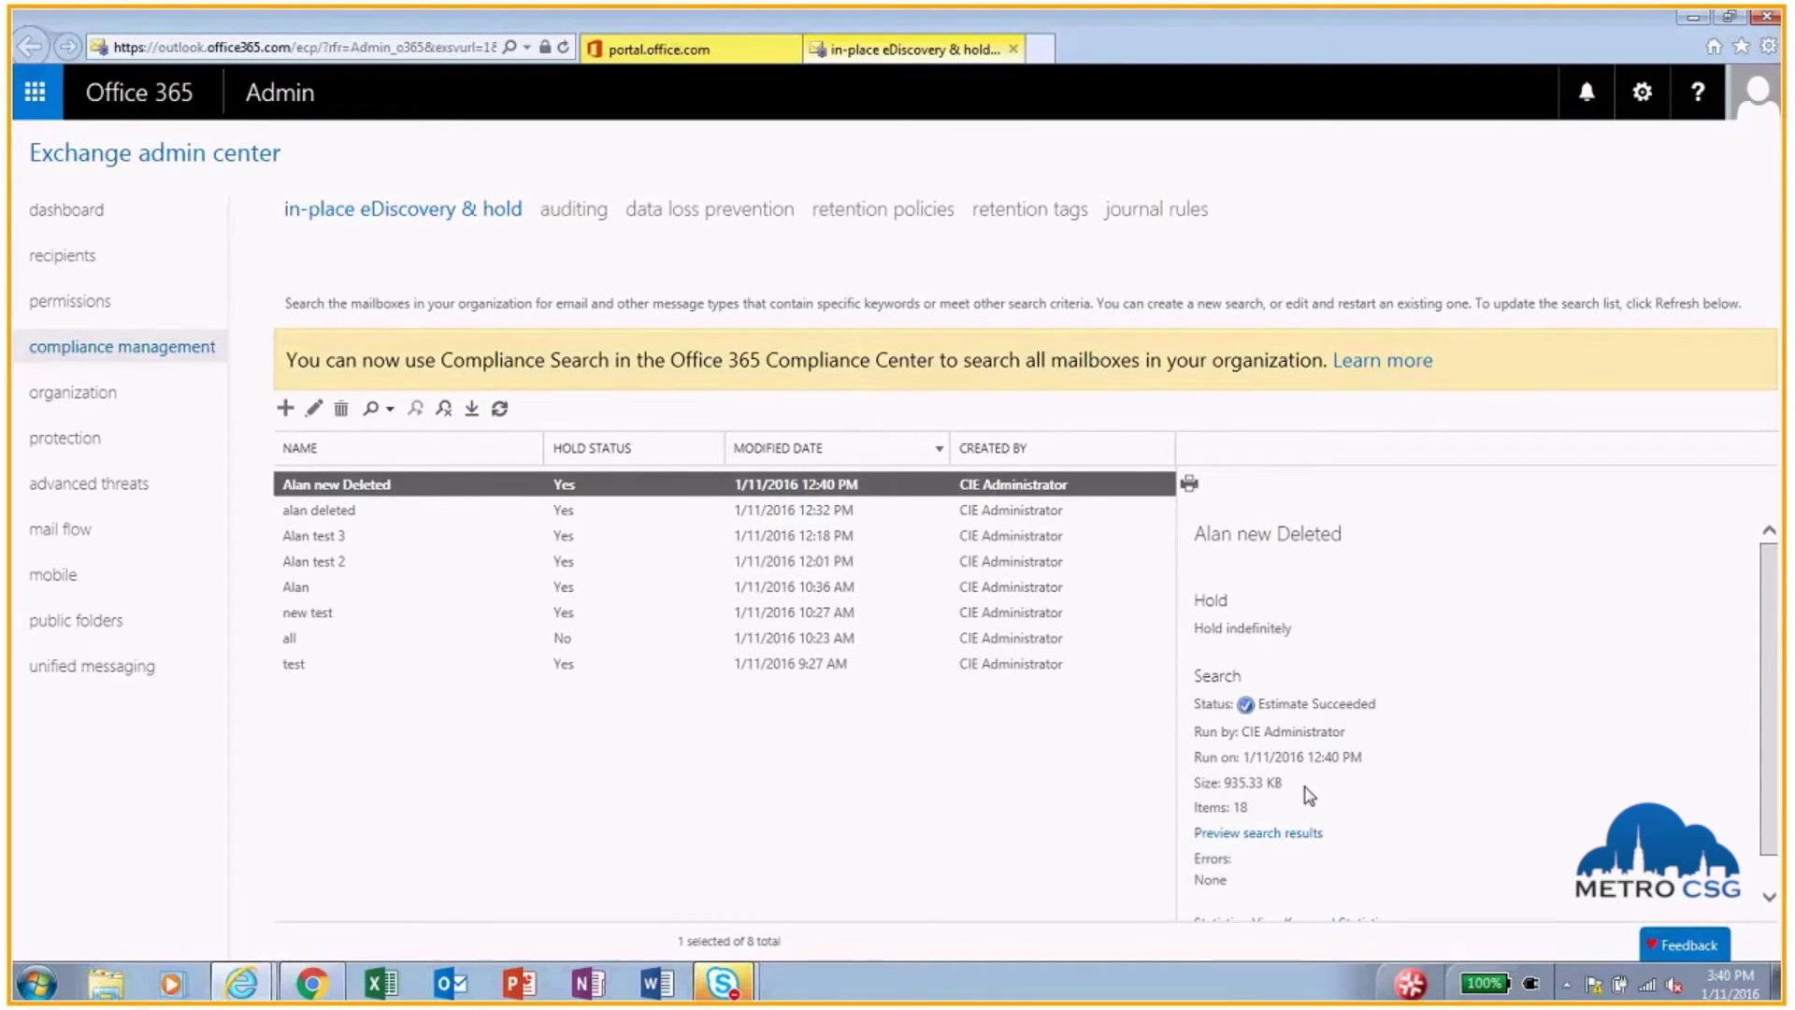
{"action": "left_click_drag", "start_coordinate": [1308, 795], "coordinate": [1186, 797]}
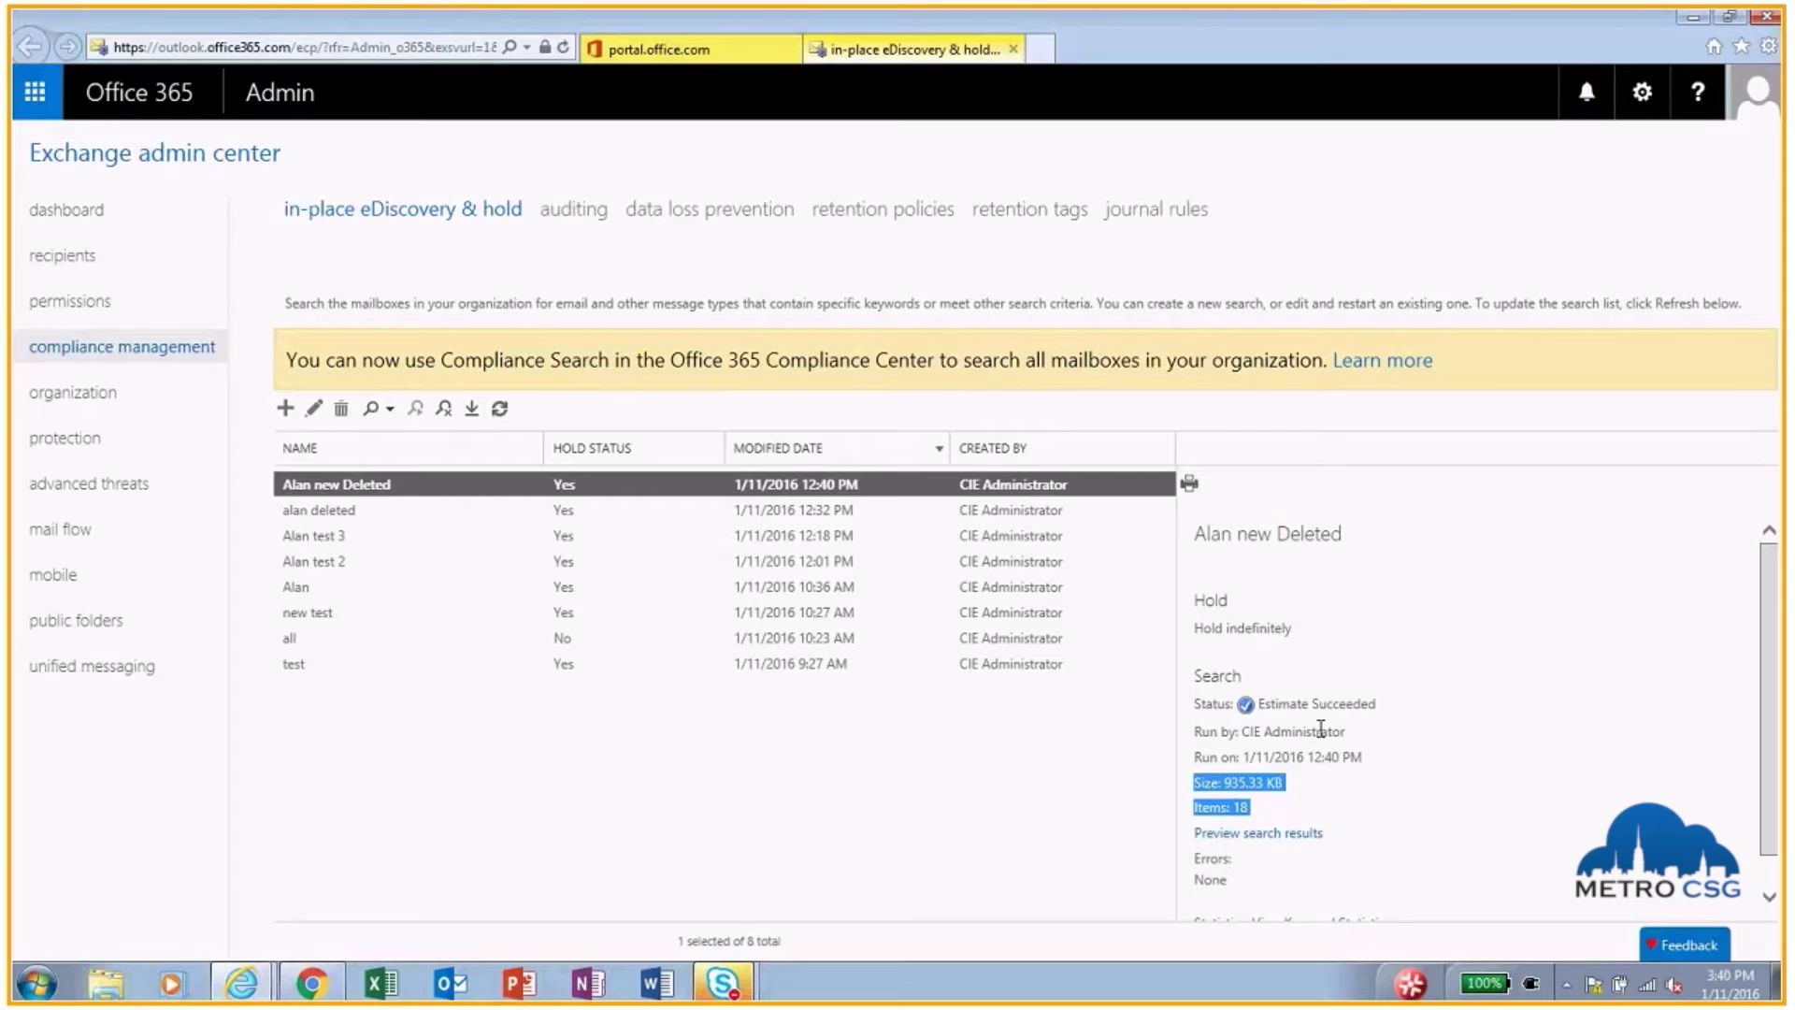
{"action": "left_click", "coordinate": [1279, 834]}
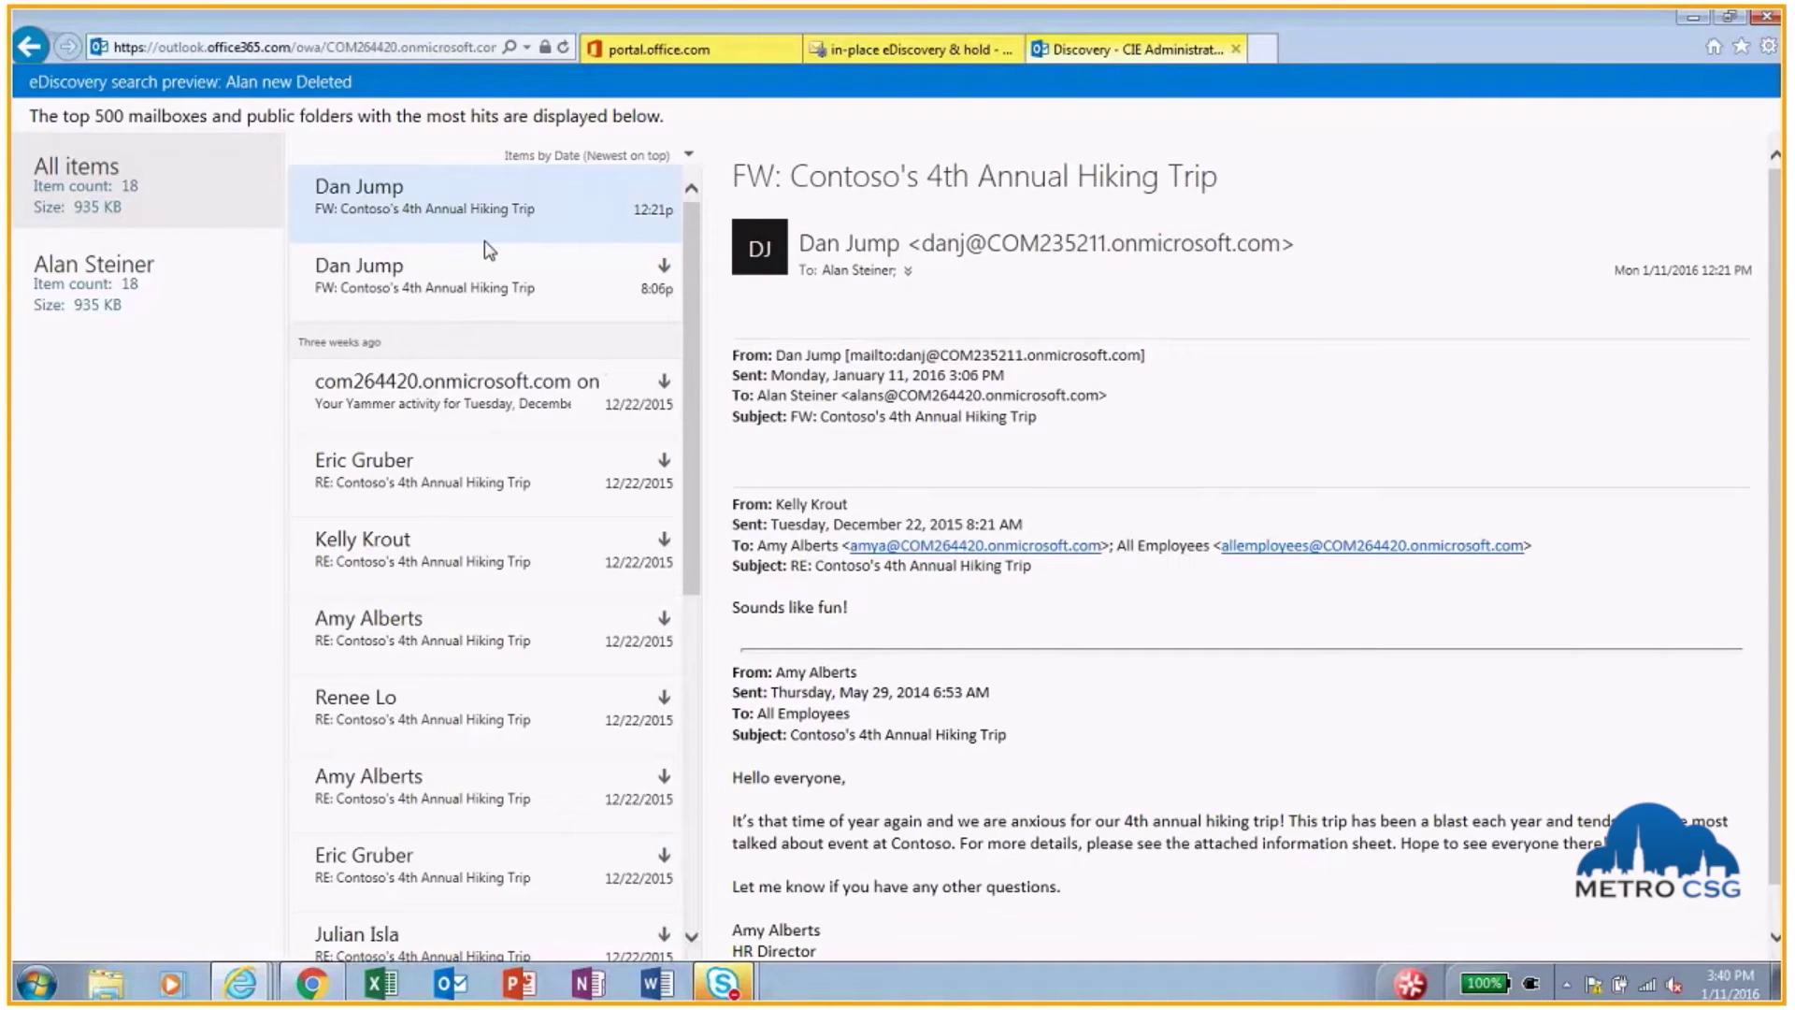
Step: Read the Yammer digest and a hiking trip reply among the previewed results
{"action": "left_click", "coordinate": [502, 426]}
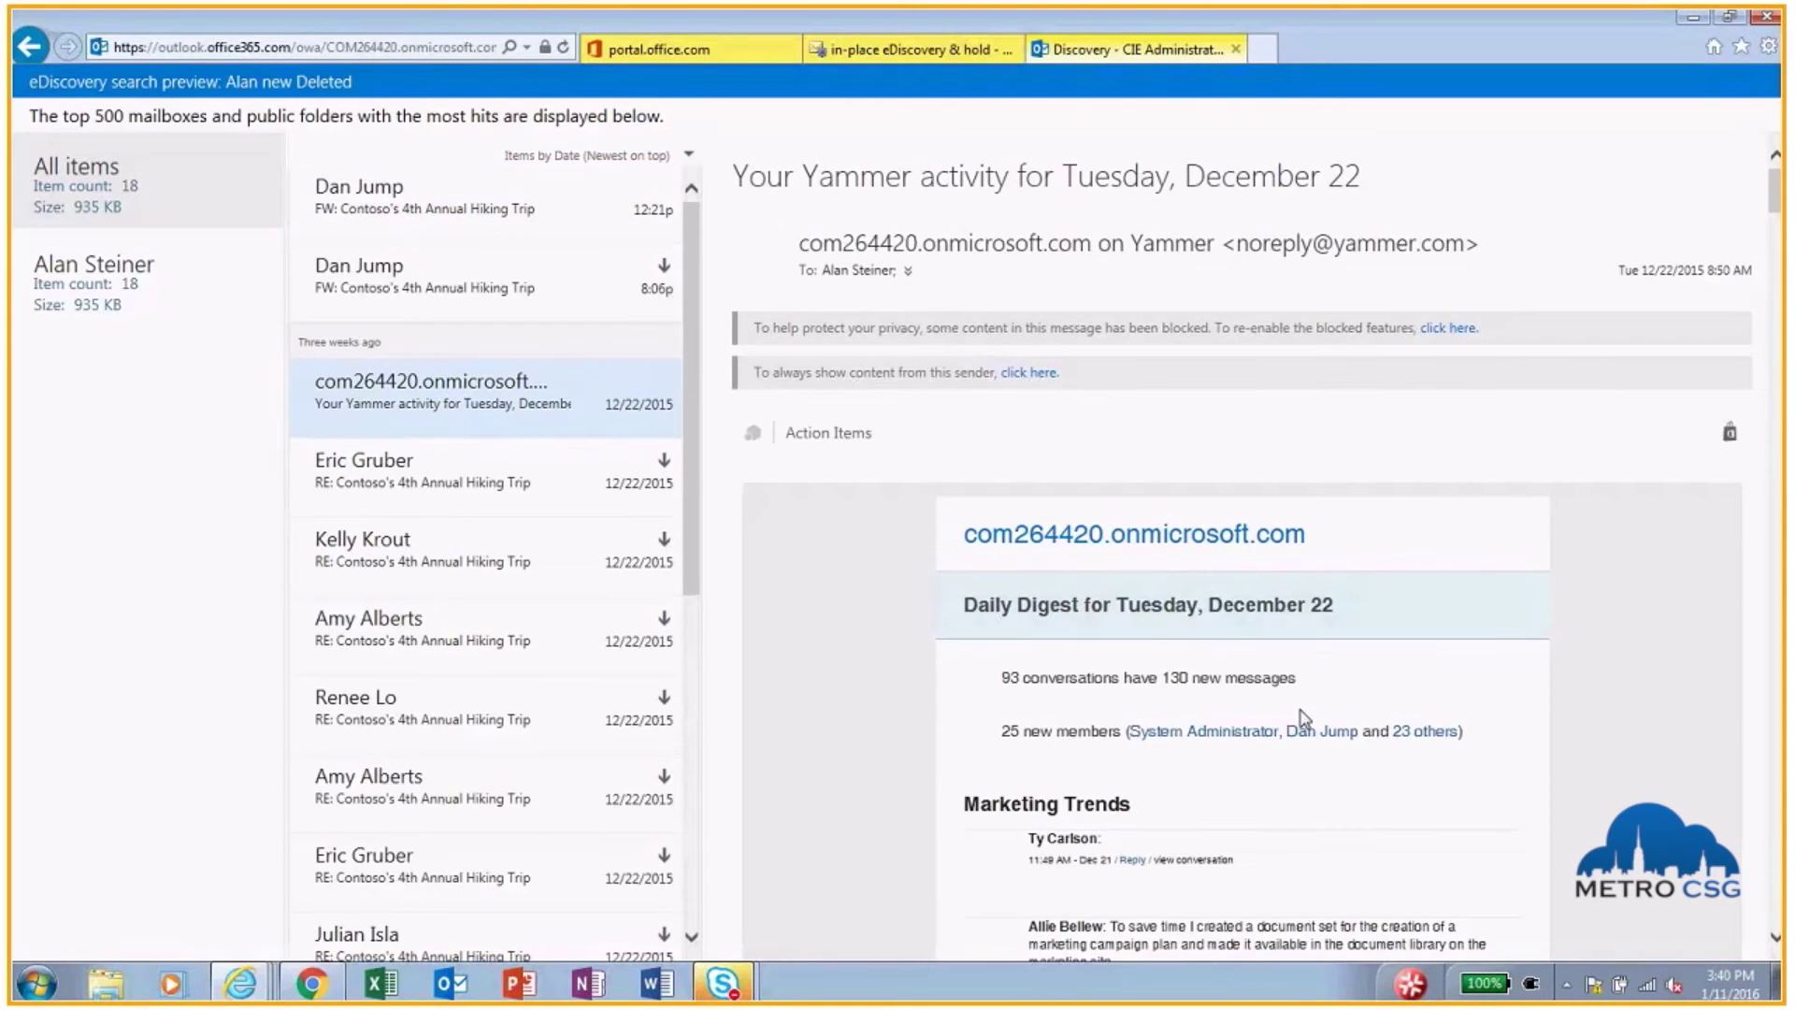
{"action": "scroll", "coordinate": [1252, 707], "scroll_direction": "down", "scroll_amount": 8}
{"action": "scroll", "coordinate": [1253, 708], "scroll_direction": "down", "scroll_amount": 7}
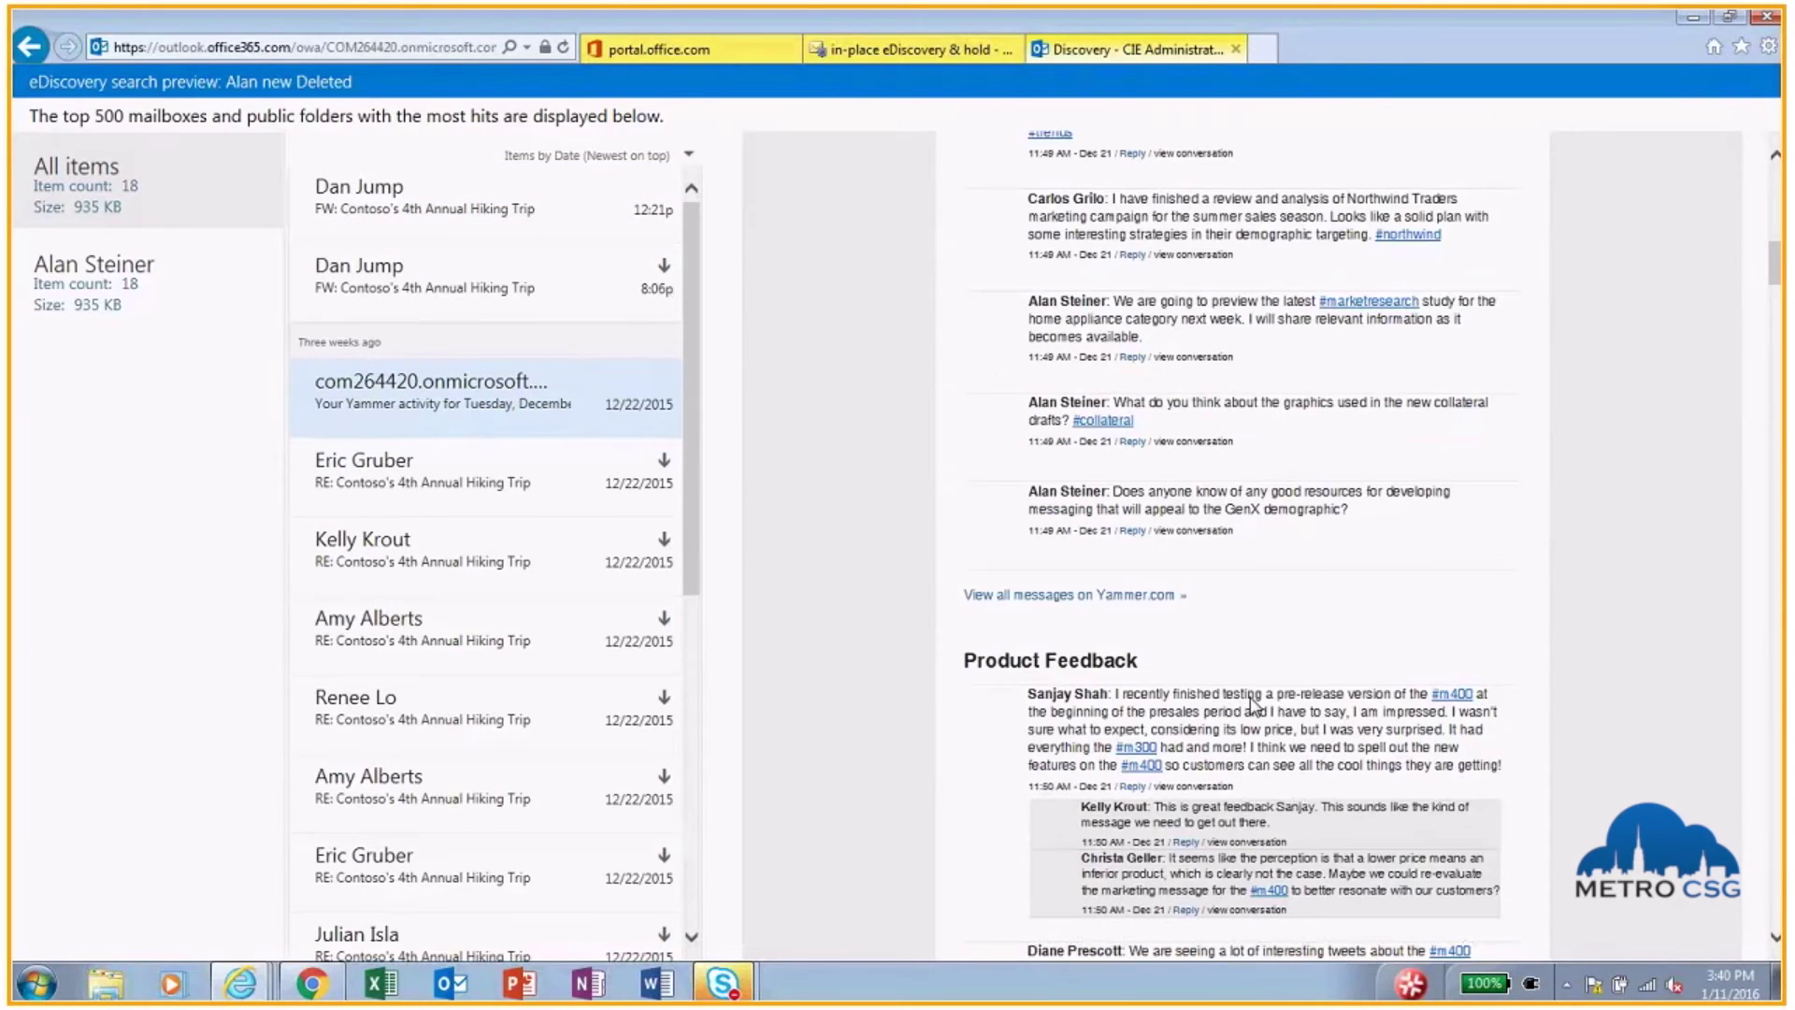
{"action": "scroll", "coordinate": [1253, 708], "scroll_direction": "down", "scroll_amount": 7}
{"action": "scroll", "coordinate": [1254, 707], "scroll_direction": "down", "scroll_amount": 8}
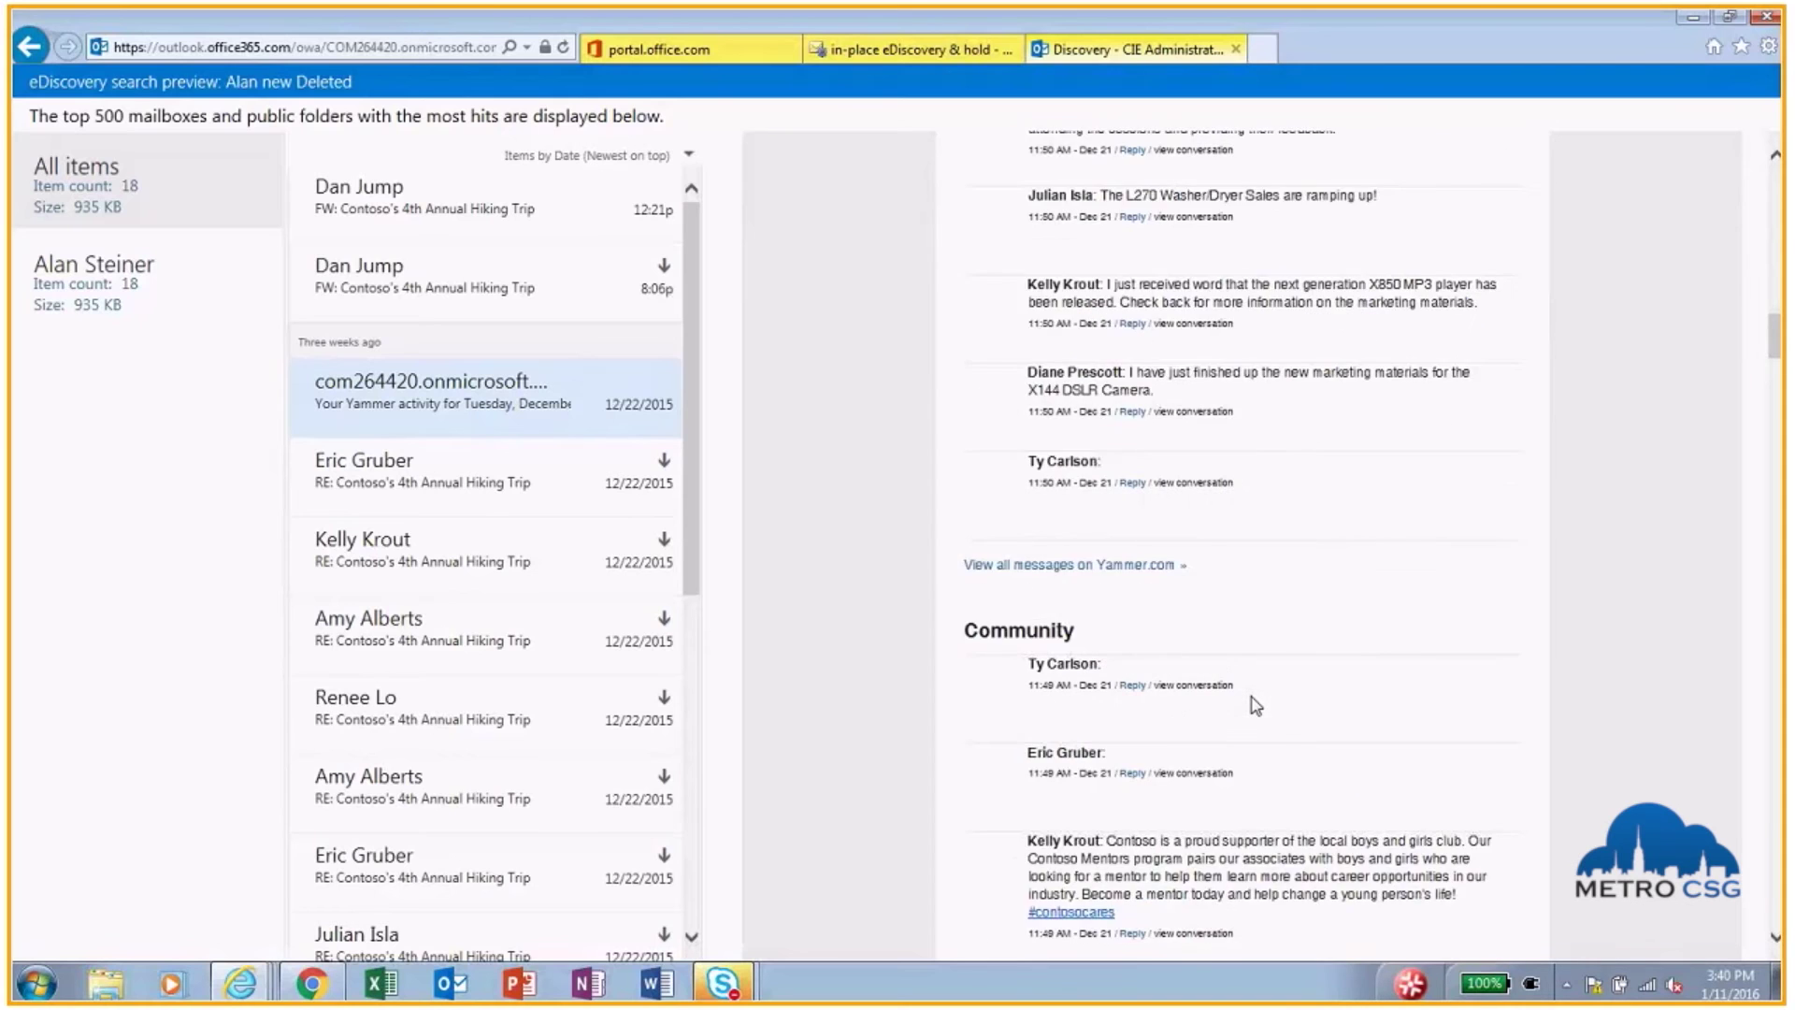
{"action": "scroll", "coordinate": [1252, 707], "scroll_direction": "down", "scroll_amount": 4}
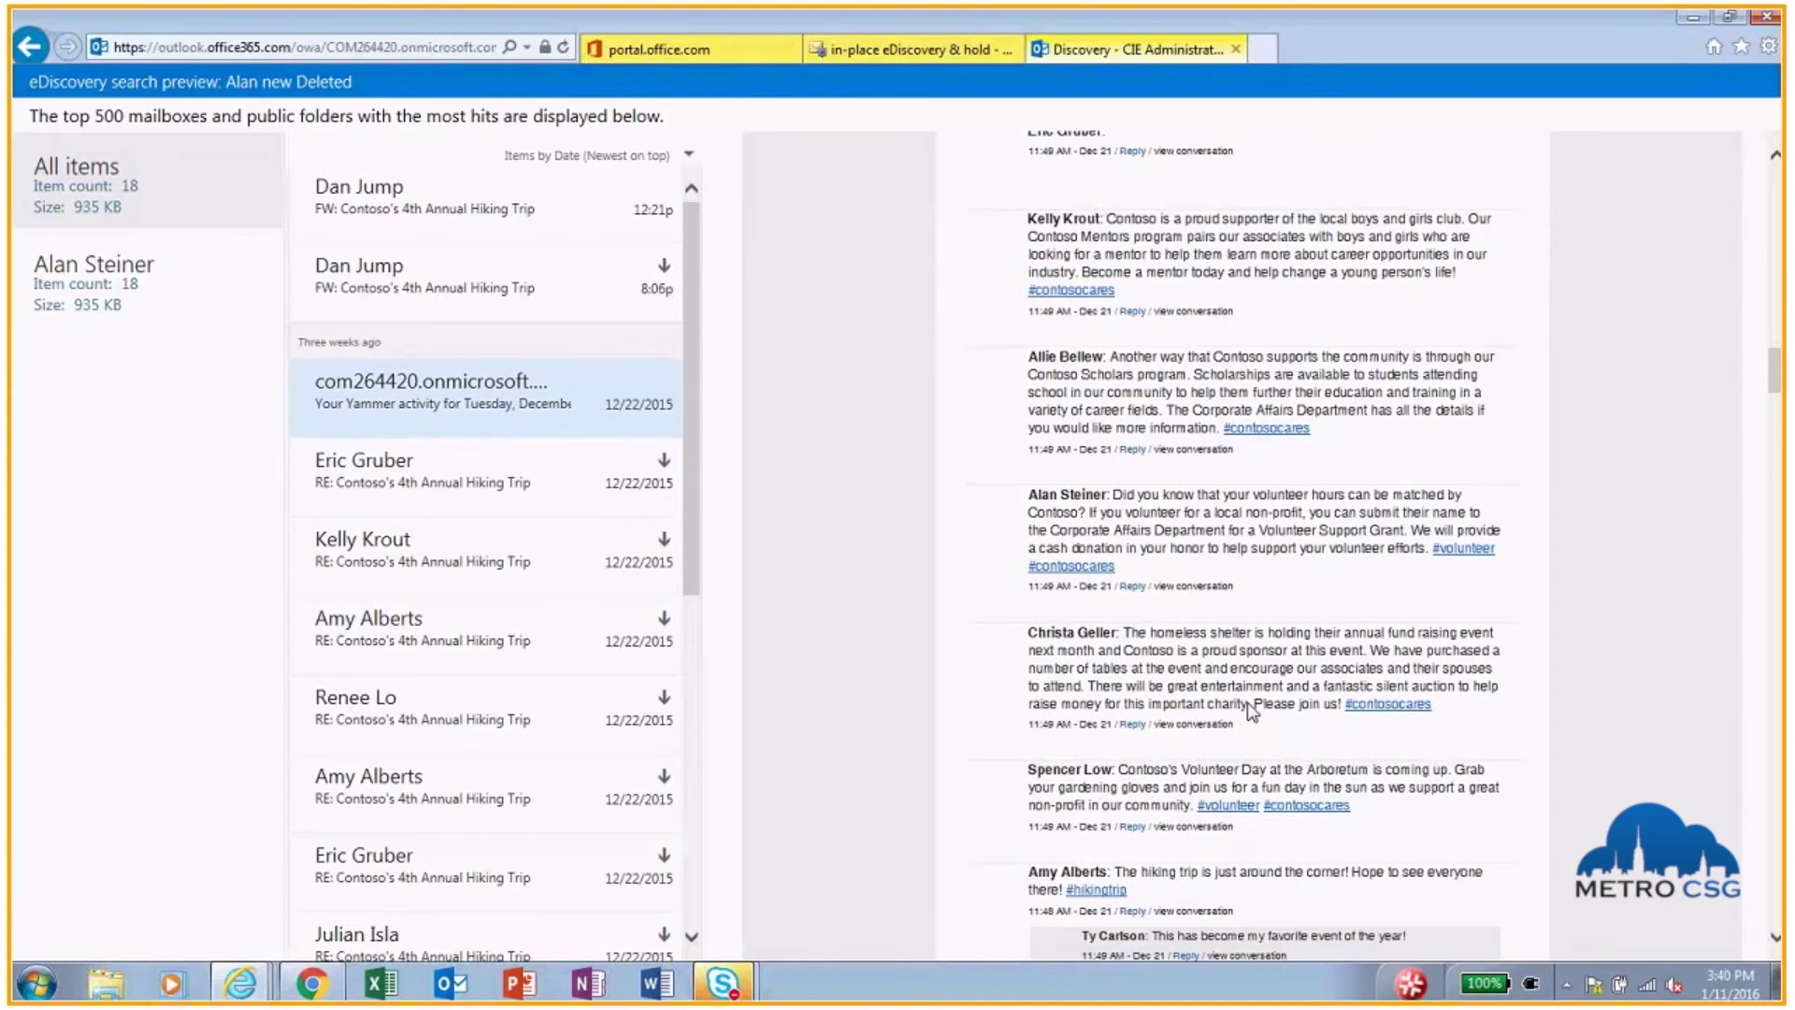
{"action": "scroll", "coordinate": [1253, 712], "scroll_direction": "down", "scroll_amount": 1}
{"action": "scroll", "coordinate": [1252, 713], "scroll_direction": "down", "scroll_amount": 1}
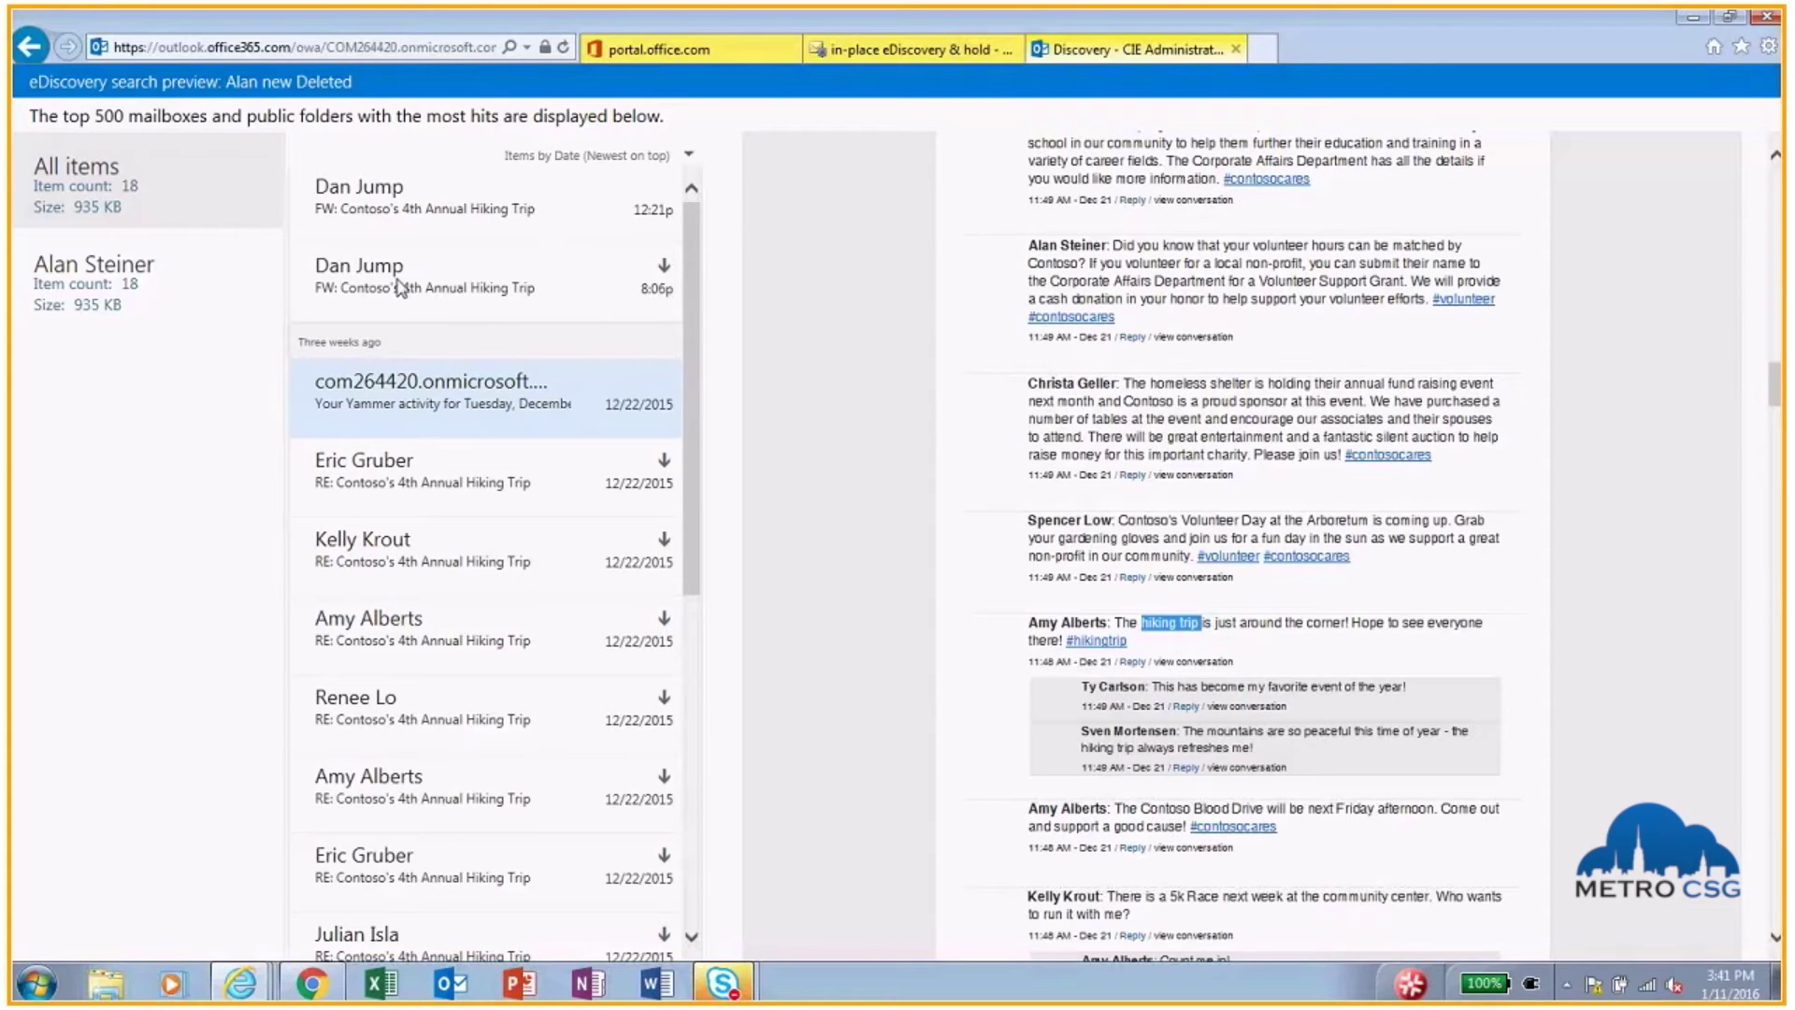
{"action": "left_click", "coordinate": [397, 472]}
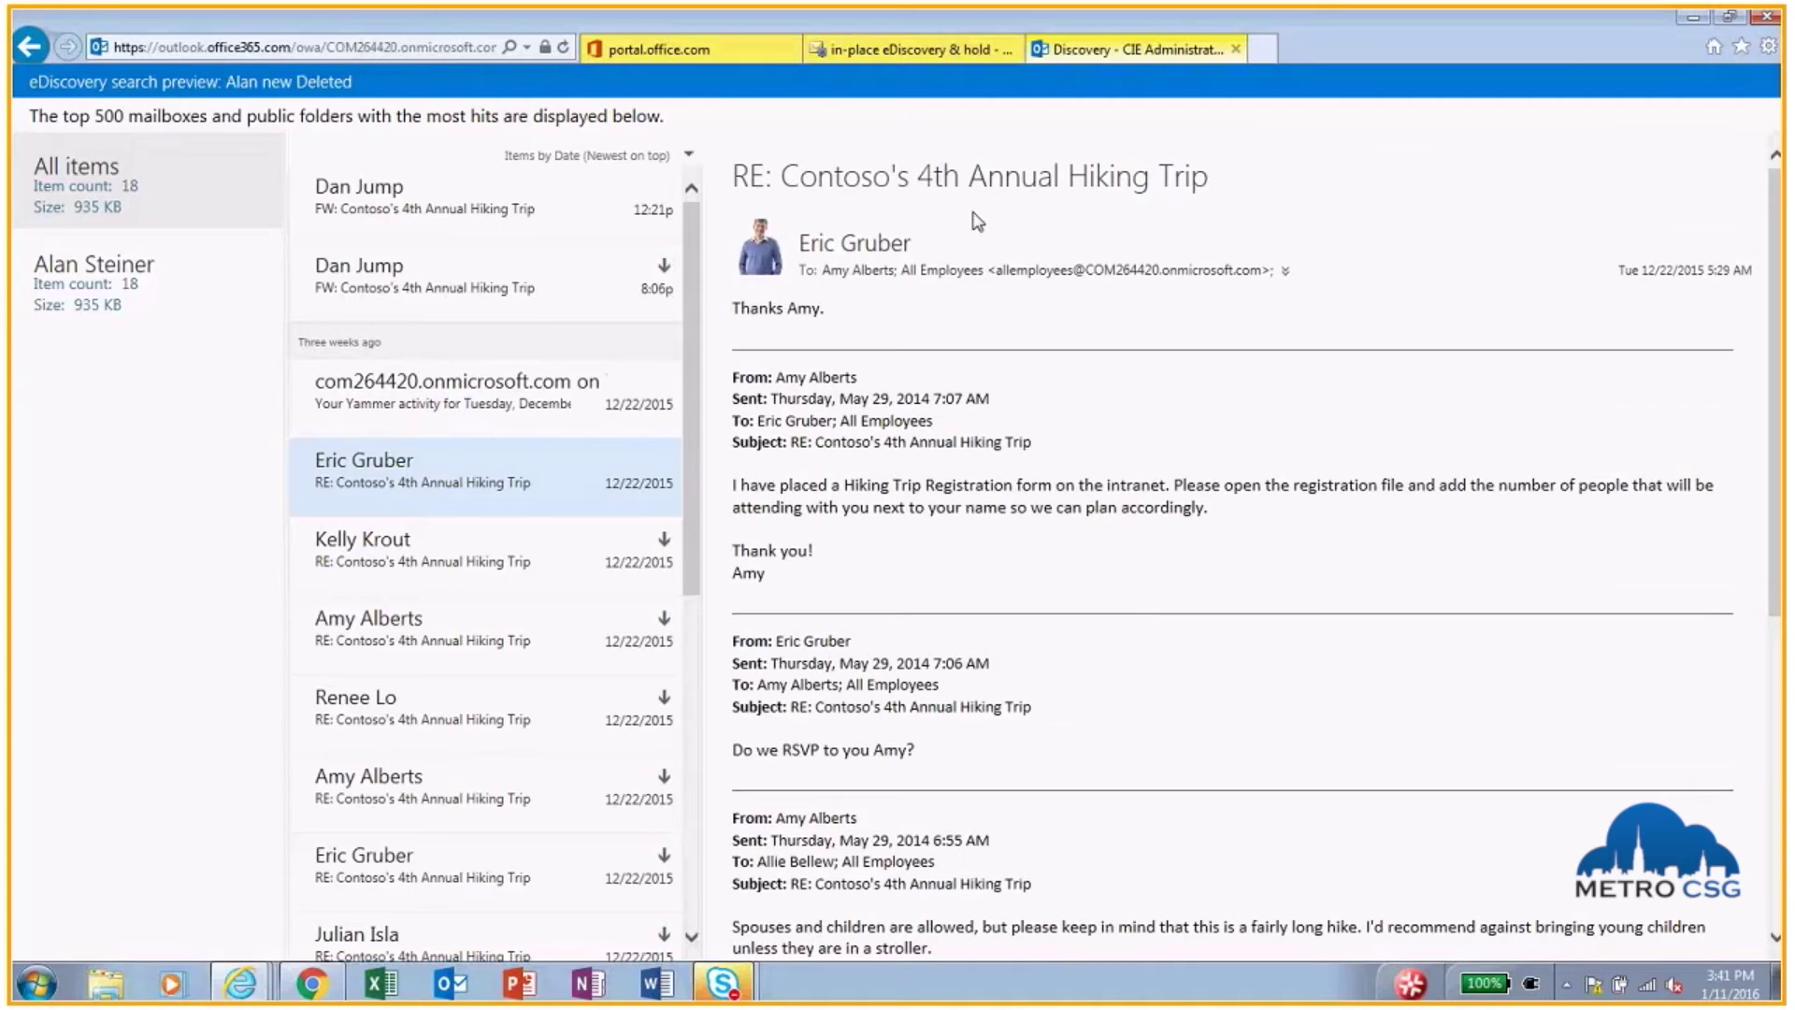
{"action": "left_click", "coordinate": [872, 56]}
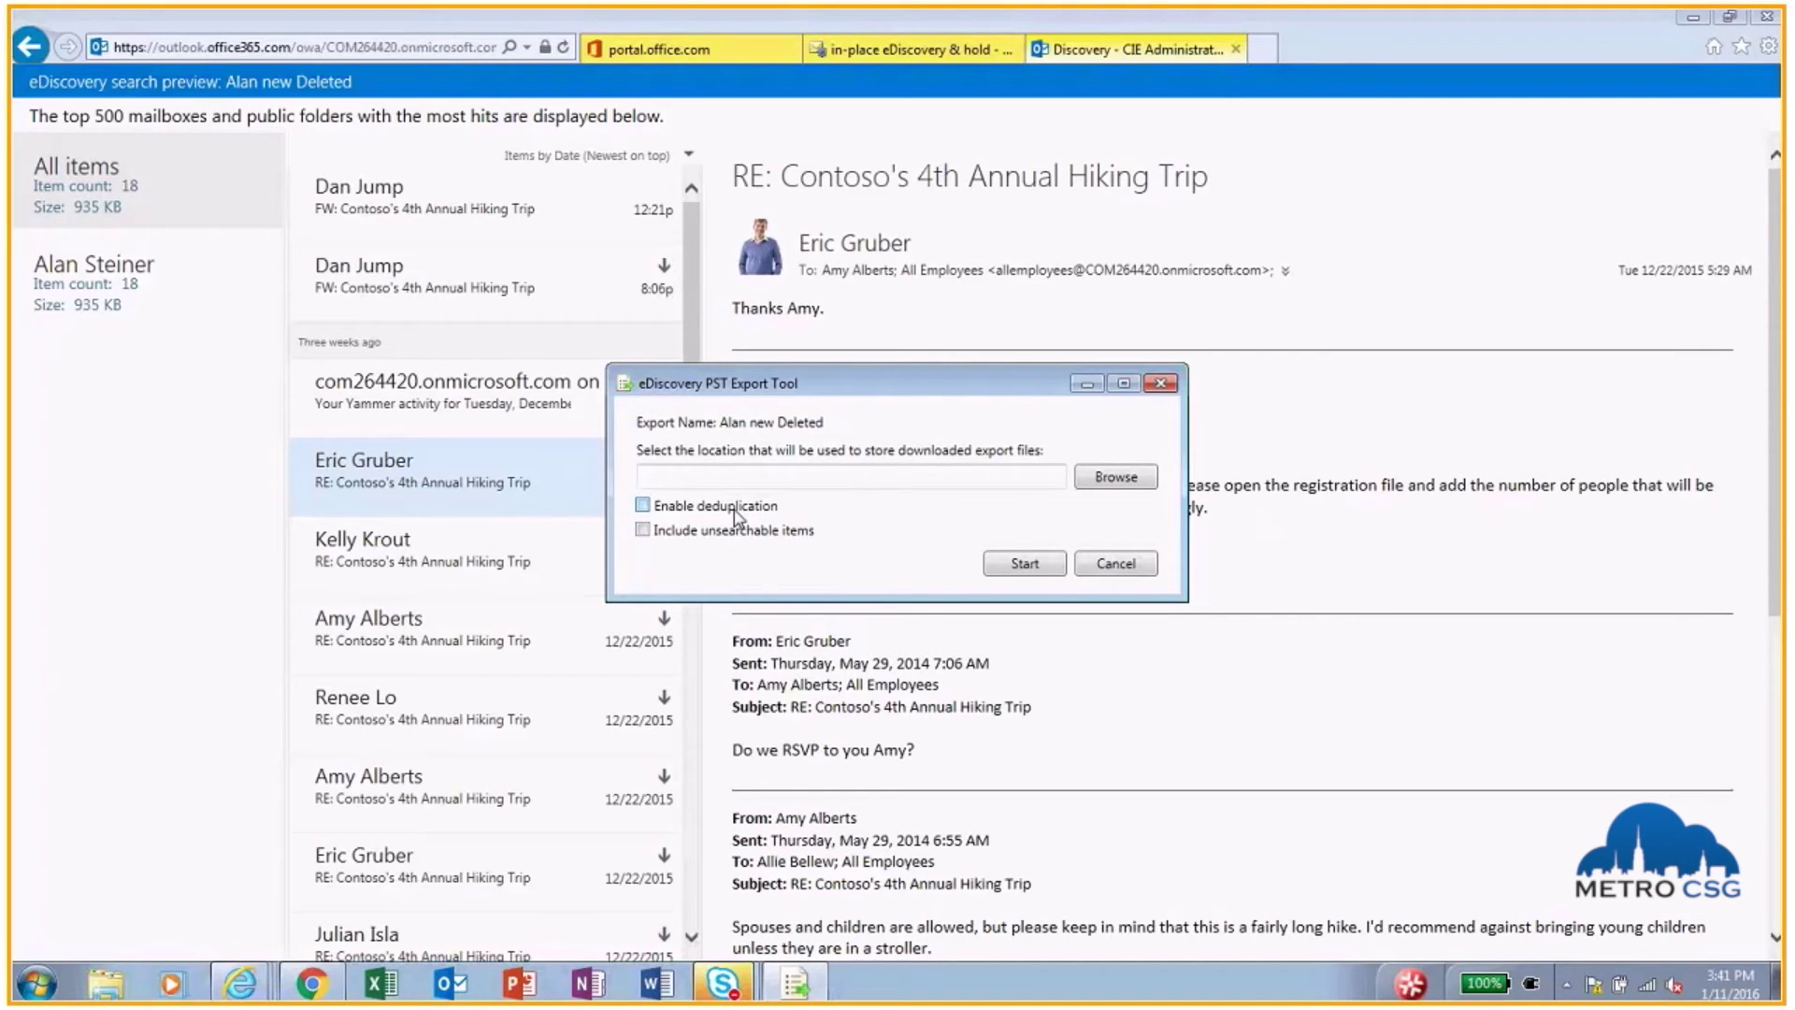
Step: Start exporting the search results to a PST on the Desktop
{"action": "left_click", "coordinate": [1119, 479]}
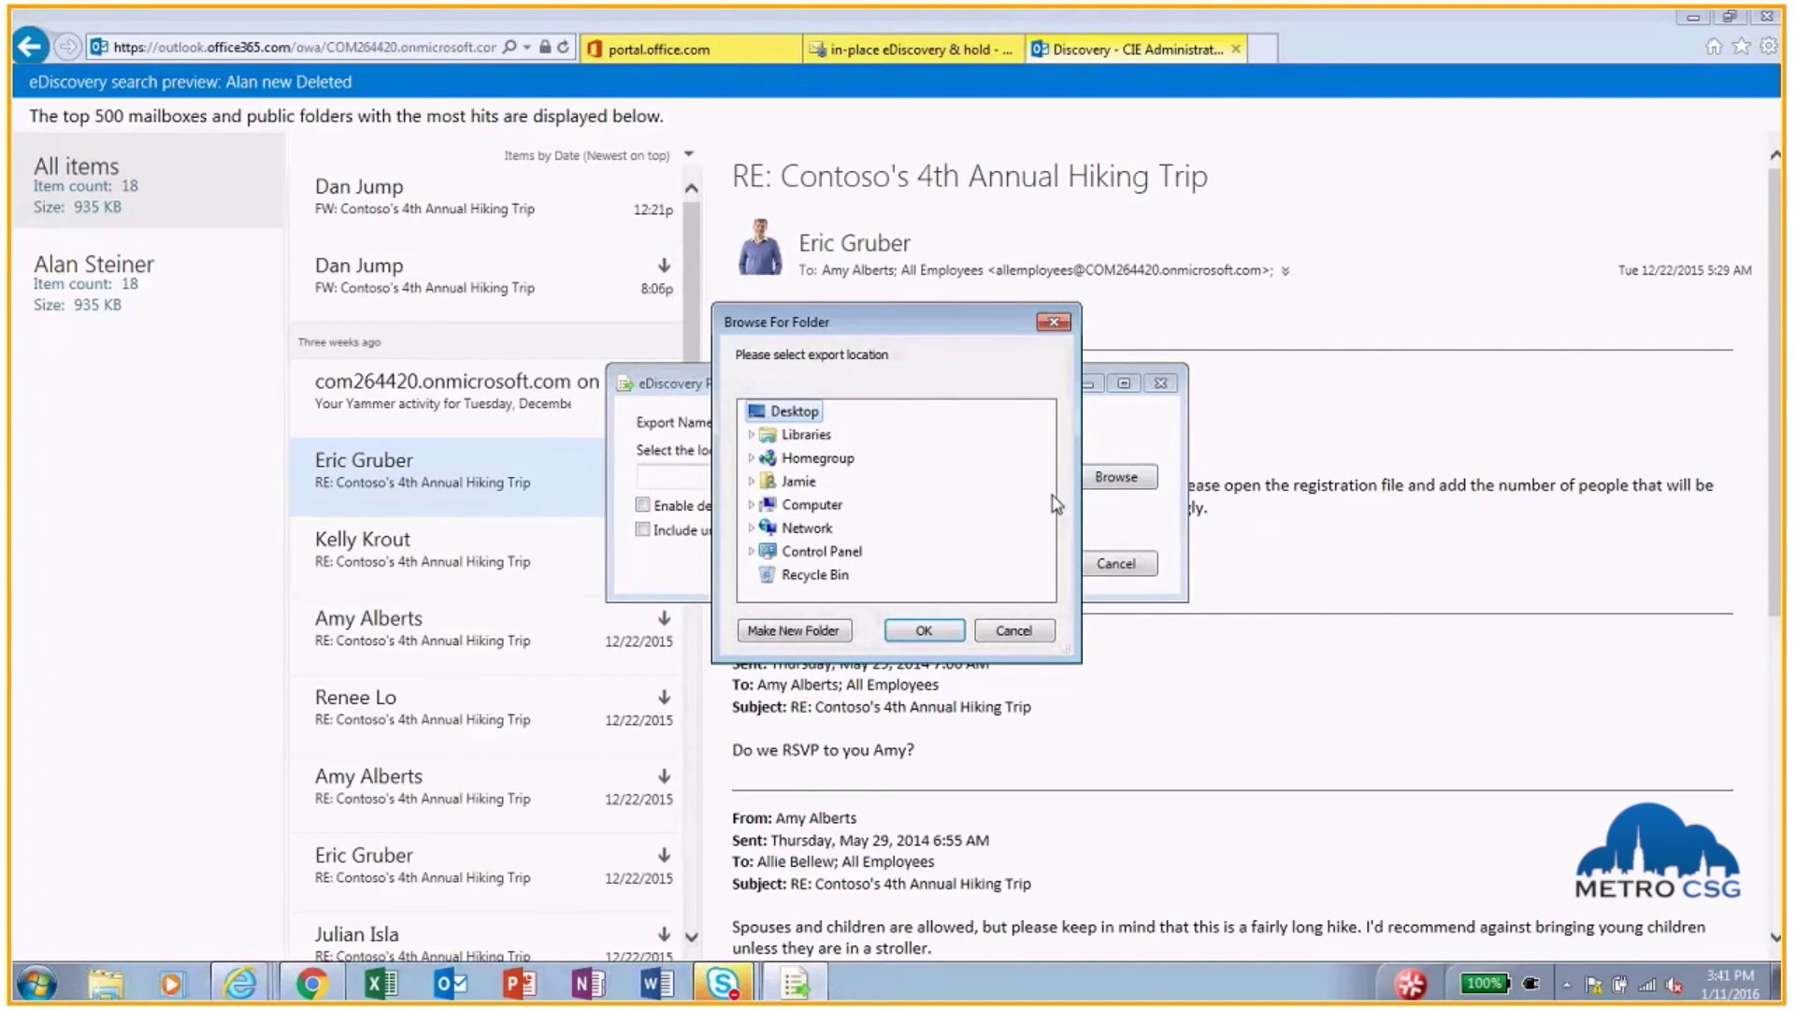
{"action": "left_click", "coordinate": [923, 631]}
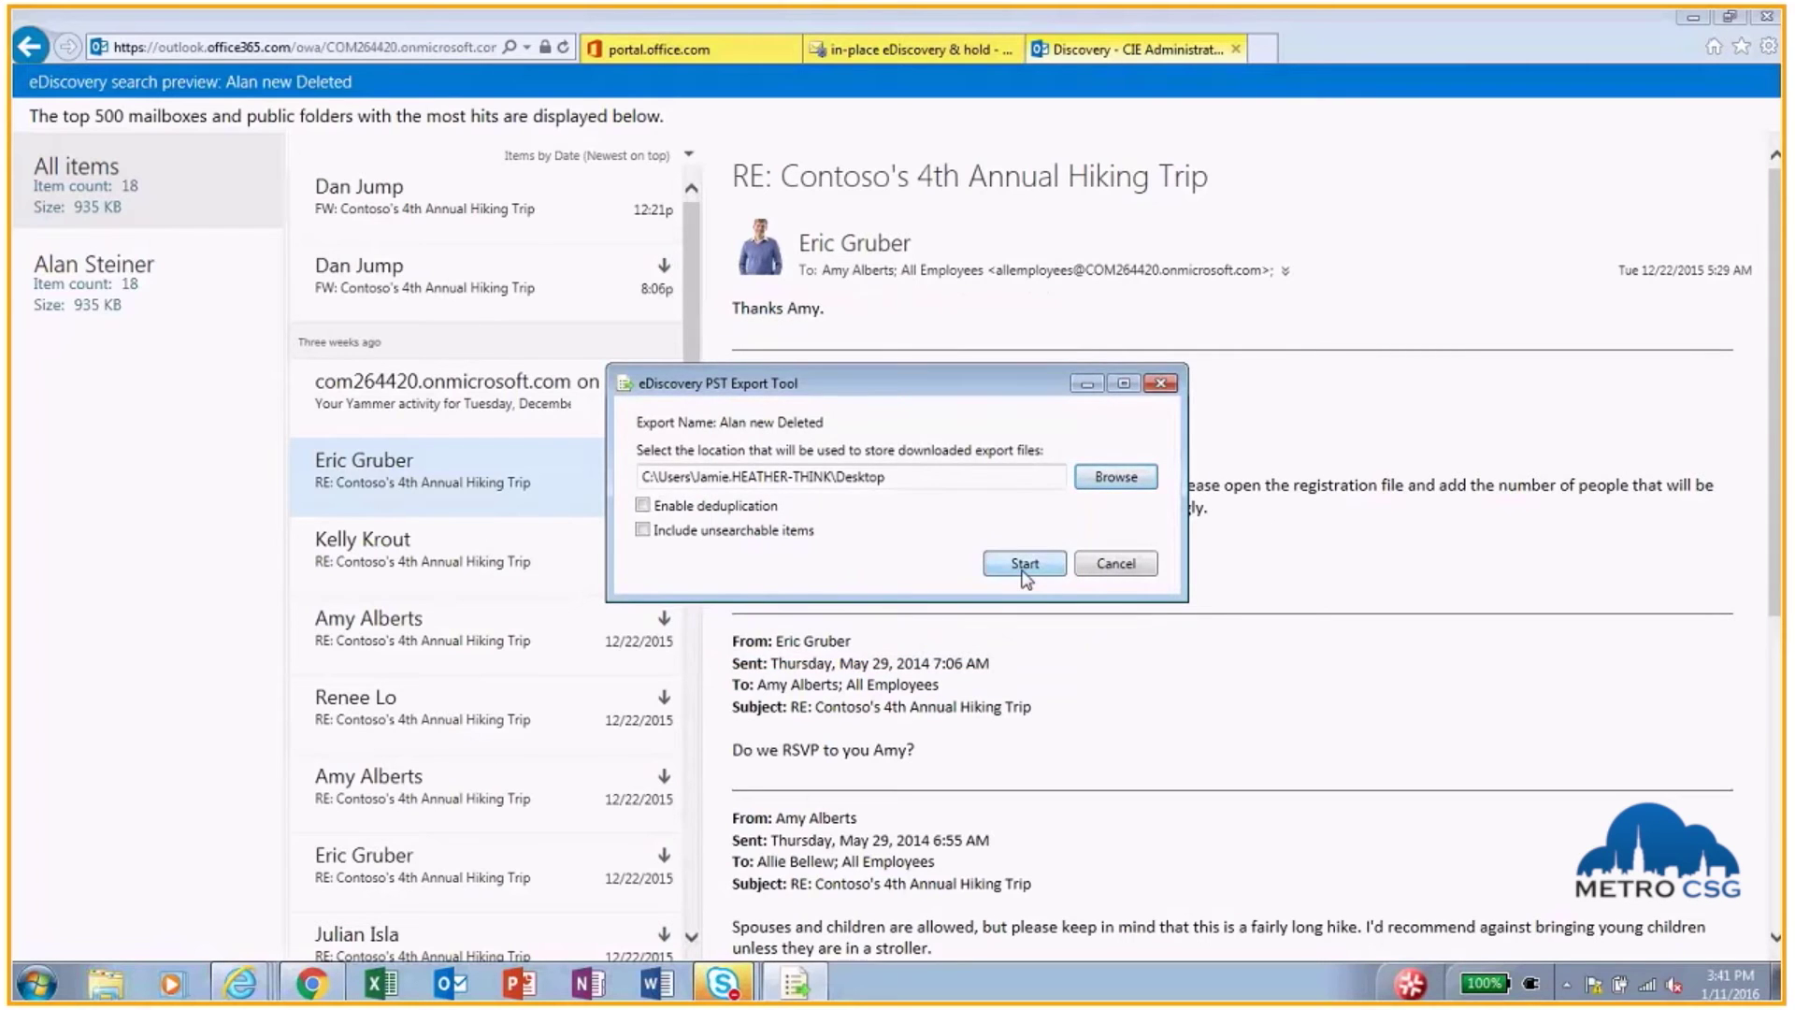
{"action": "left_click", "coordinate": [1027, 570]}
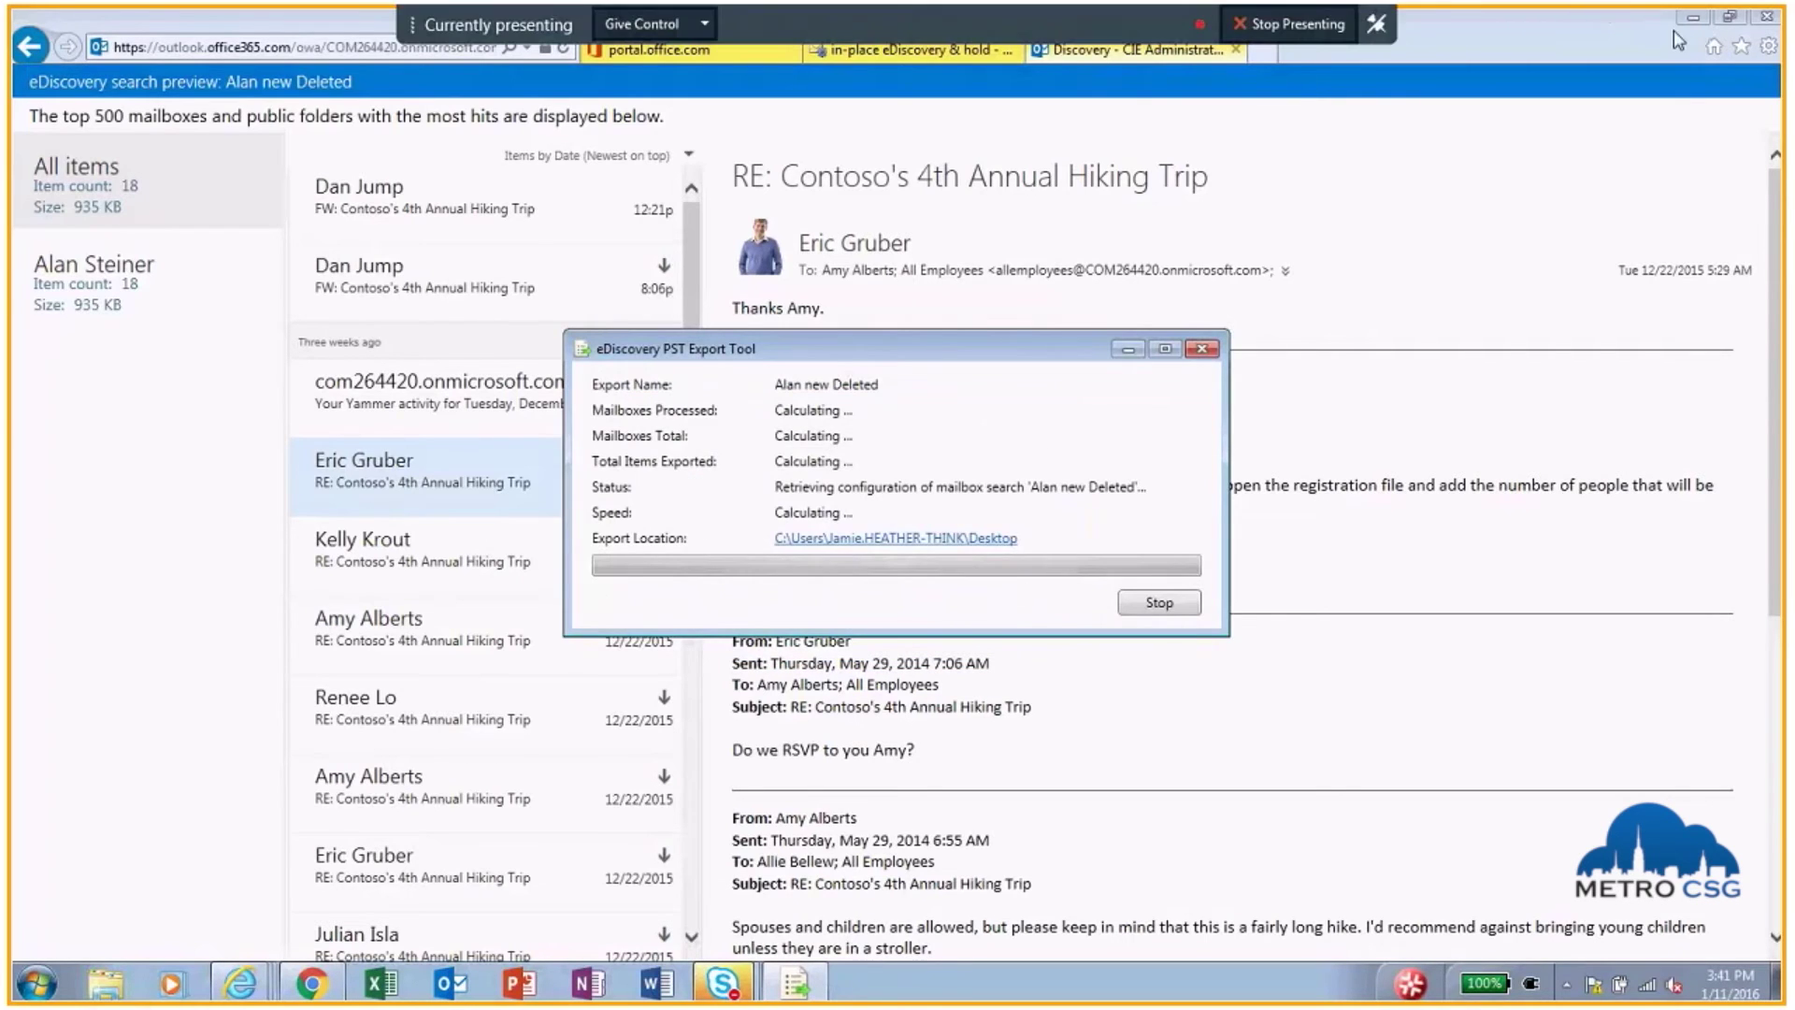
{"action": "left_click", "coordinate": [1694, 28]}
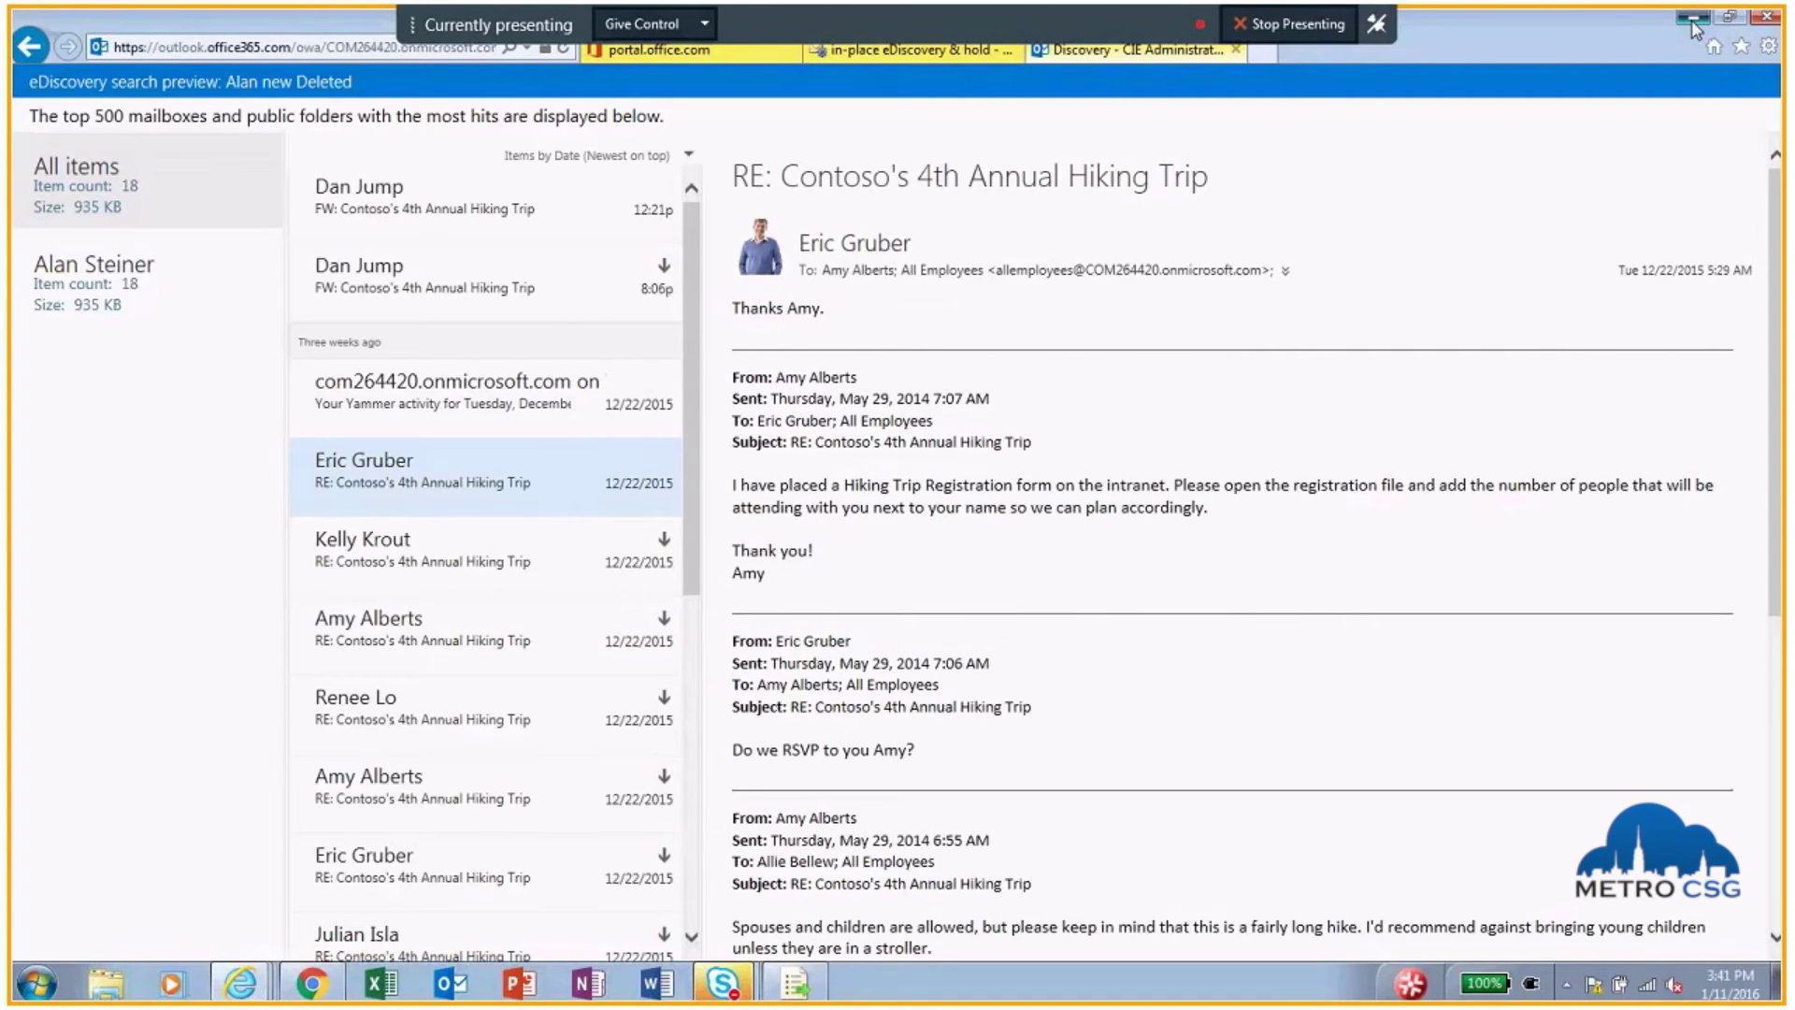
{"action": "left_click", "coordinate": [1692, 21]}
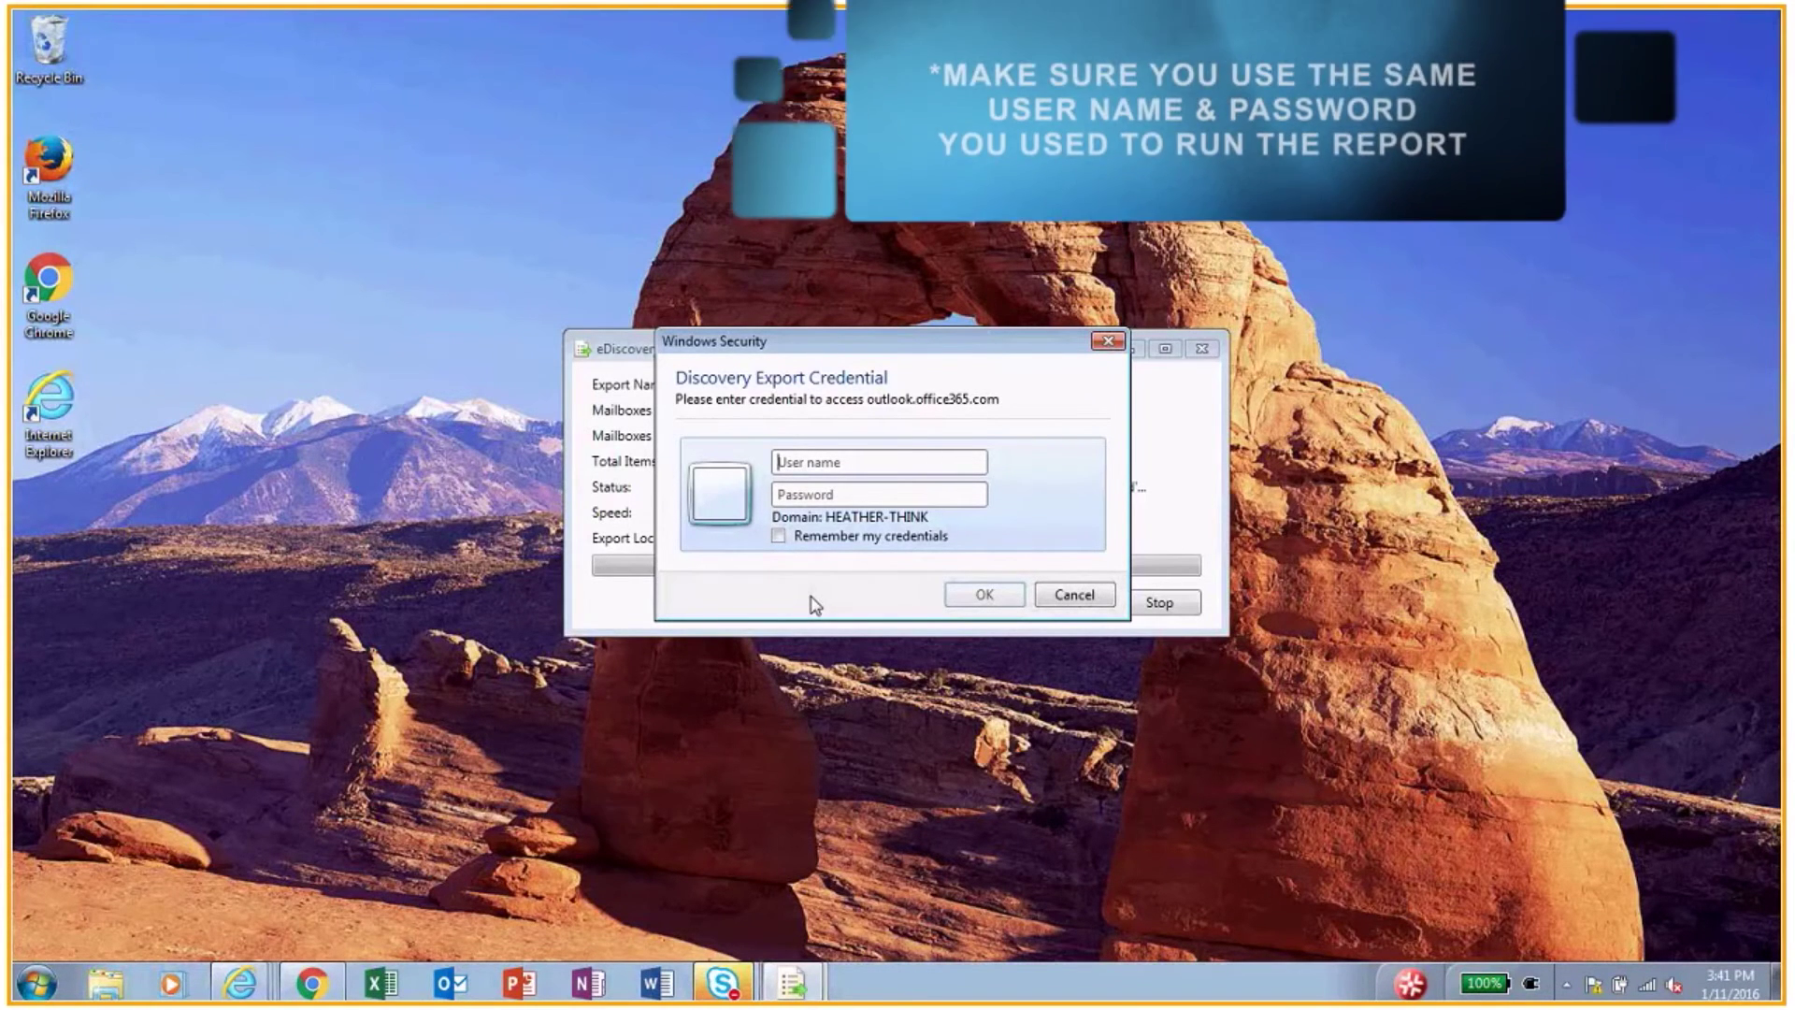
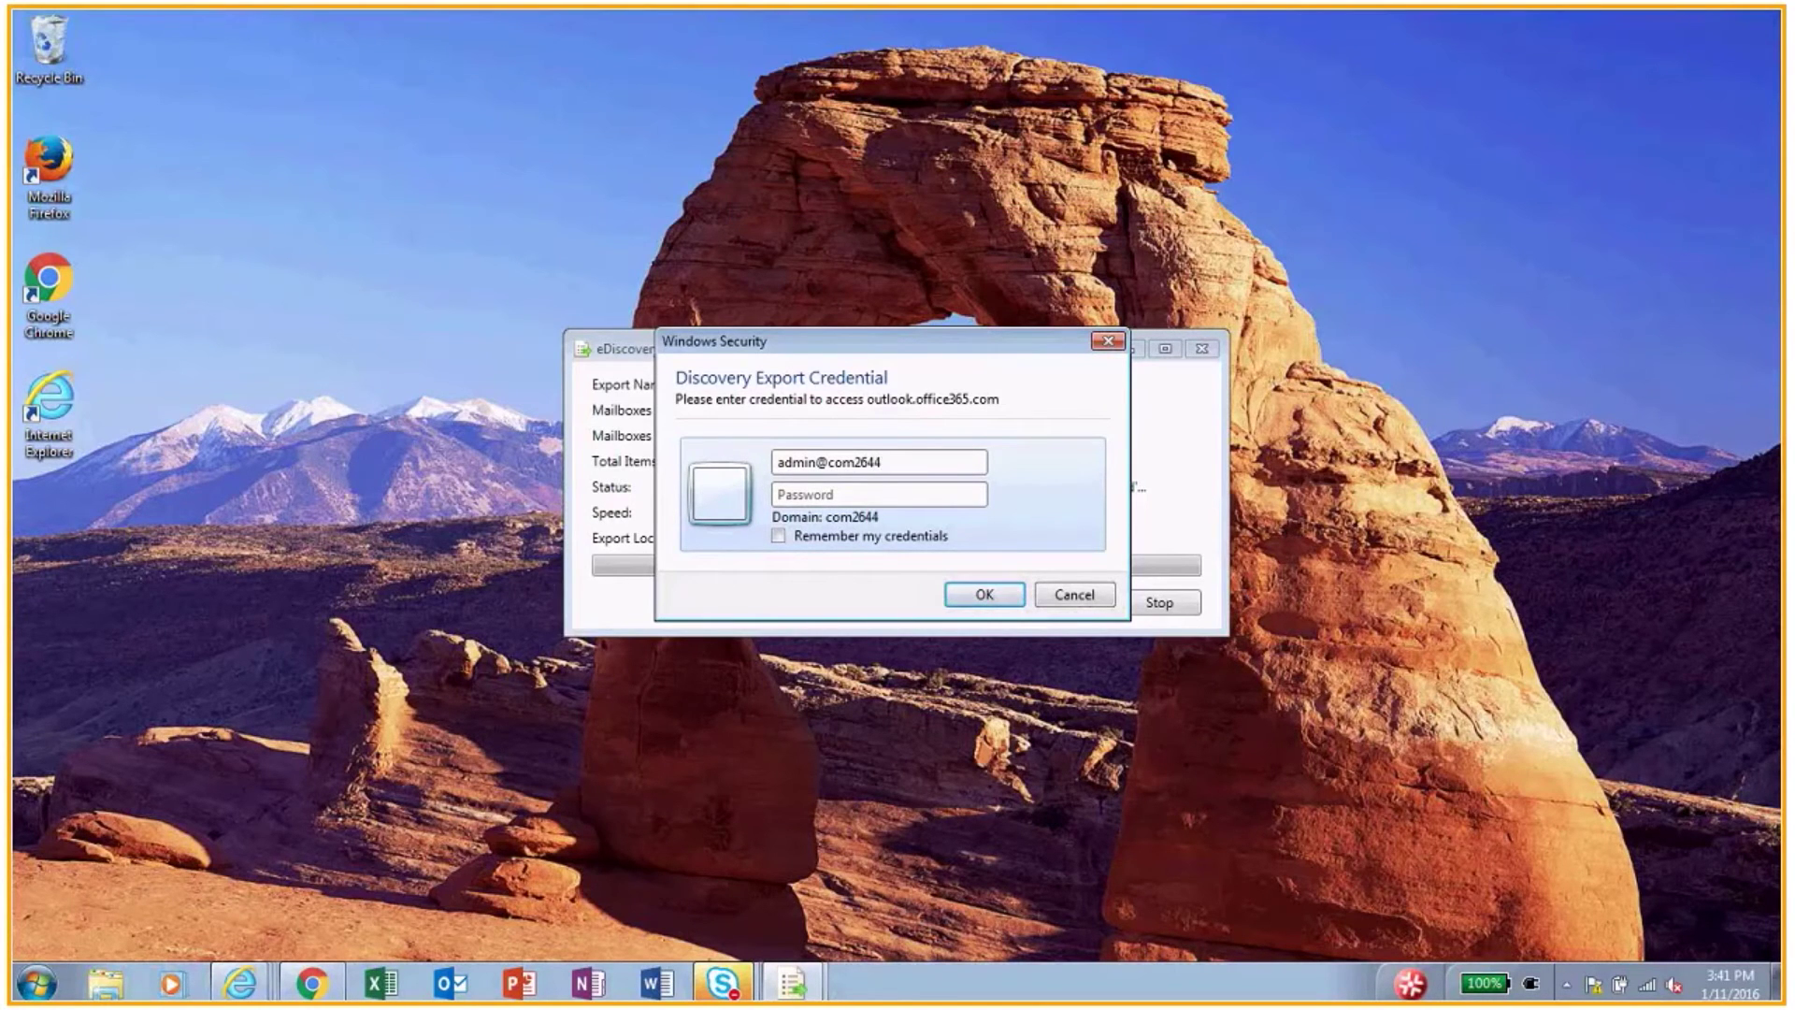
Step: Enter the admin account's user name and password to run the export, then close the finished tool
{"action": "key", "text": "Tab"}
{"action": "type", "text": "••••••••••"}
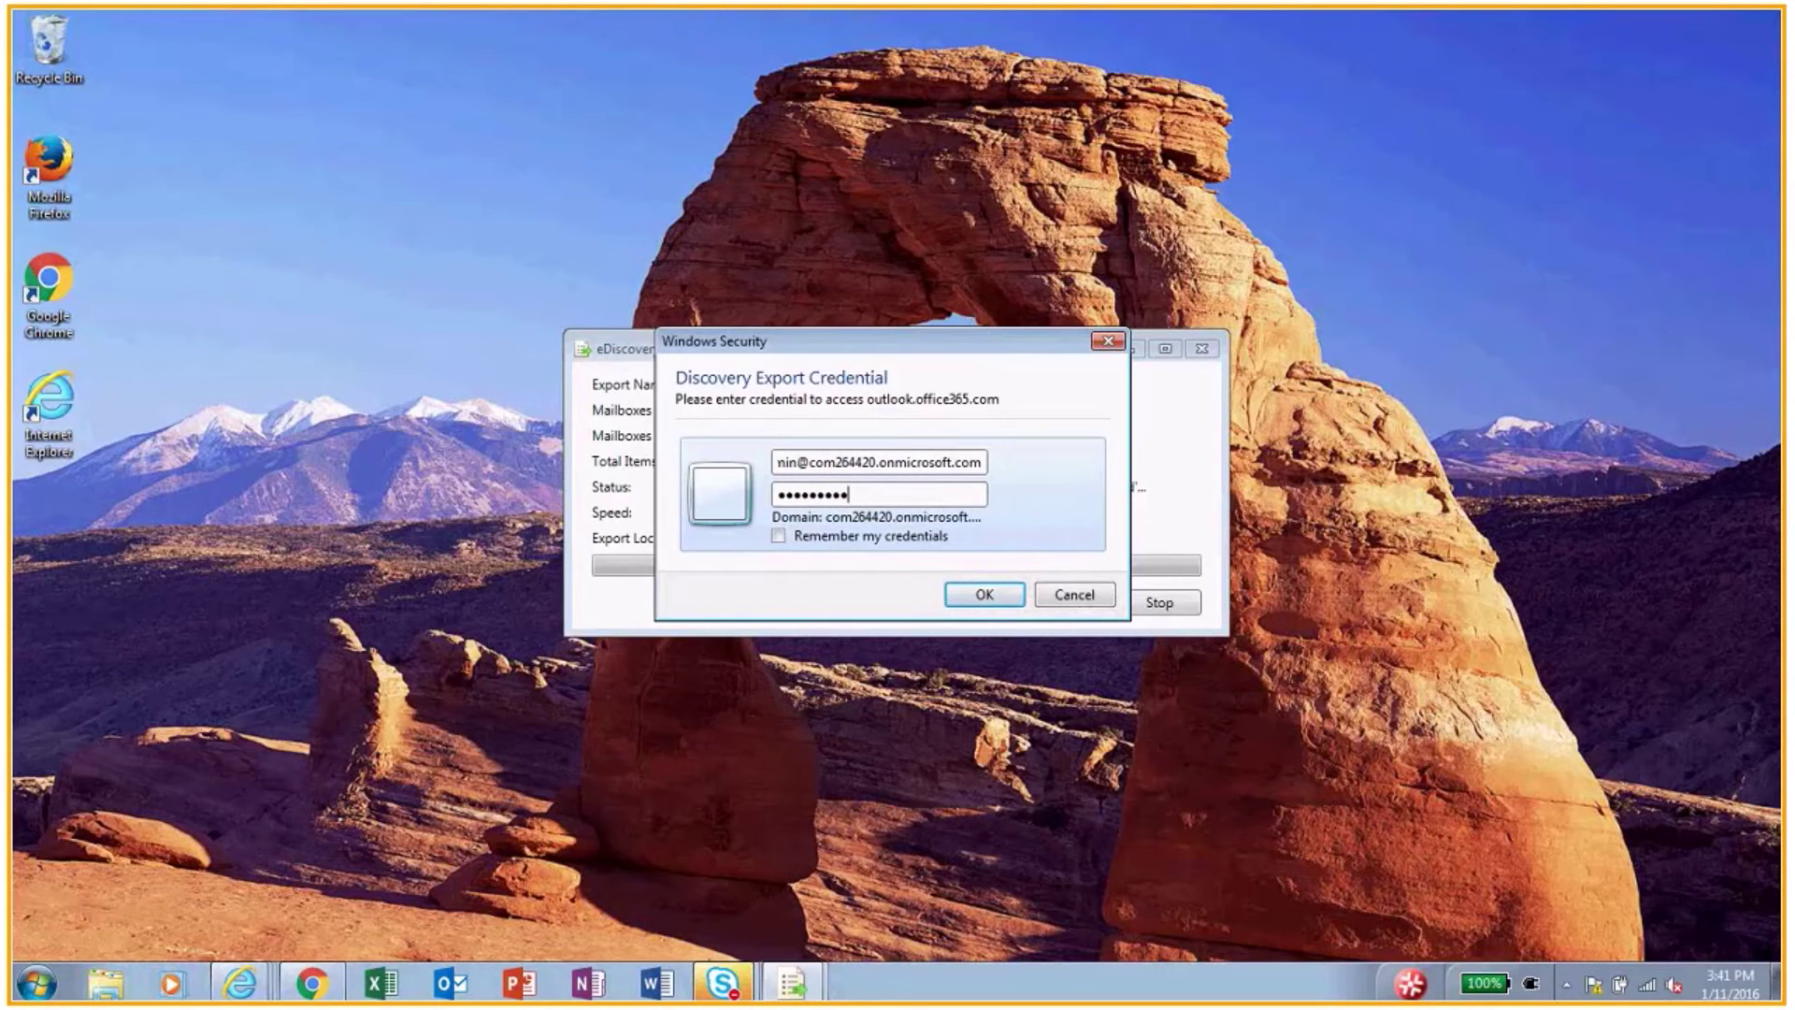
{"action": "key", "text": "Return"}
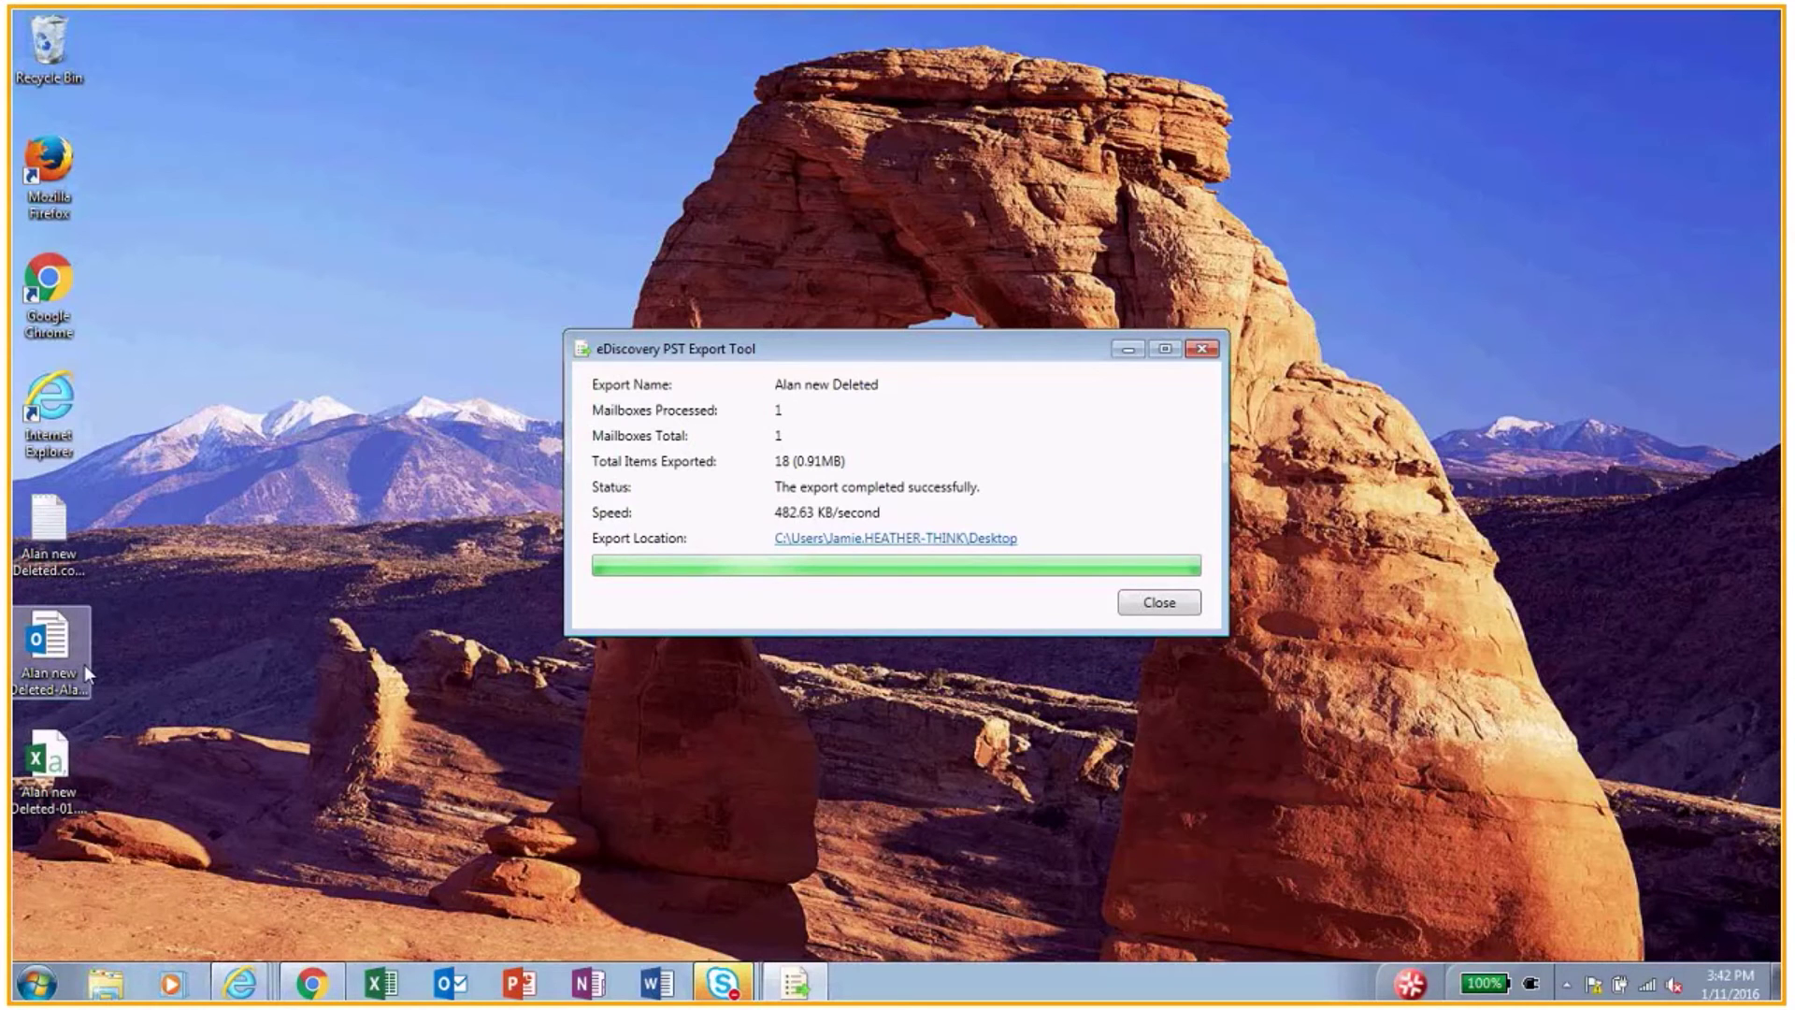
{"action": "key", "text": "Return"}
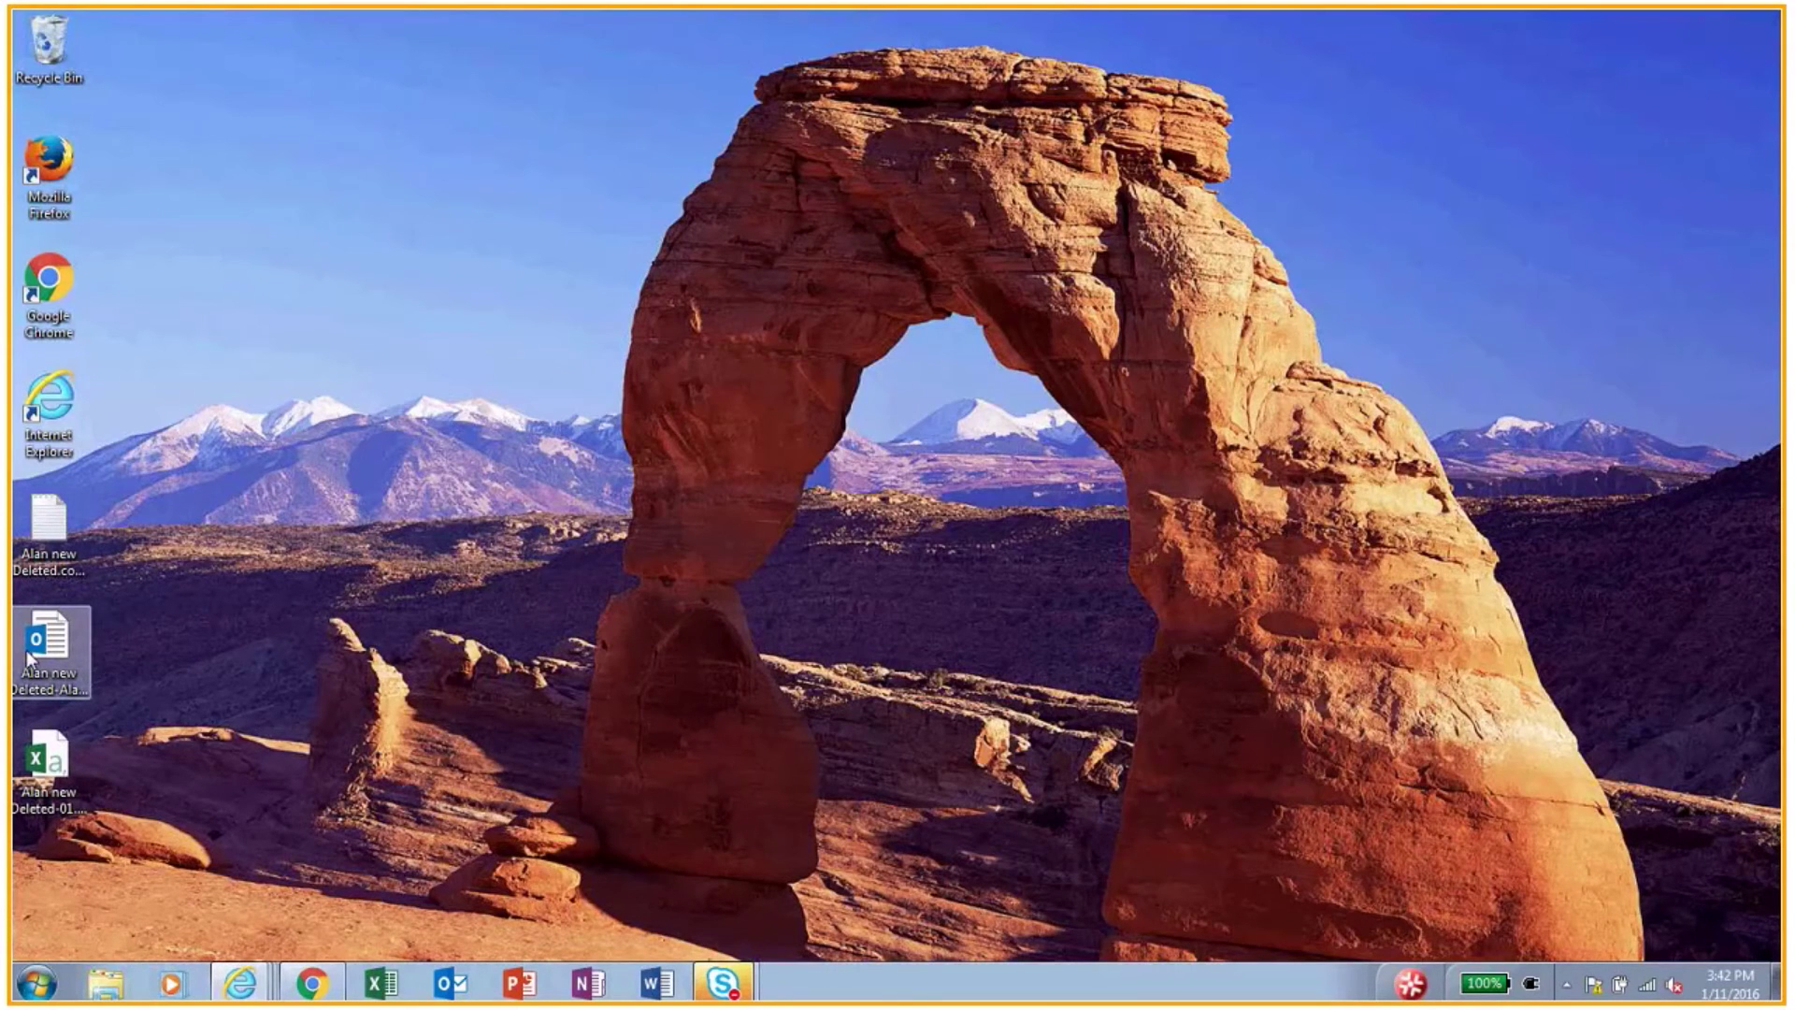
Step: Launch Outlook and open the exported PST file from the Desktop as an Outlook data file
{"action": "left_click", "coordinate": [447, 984]}
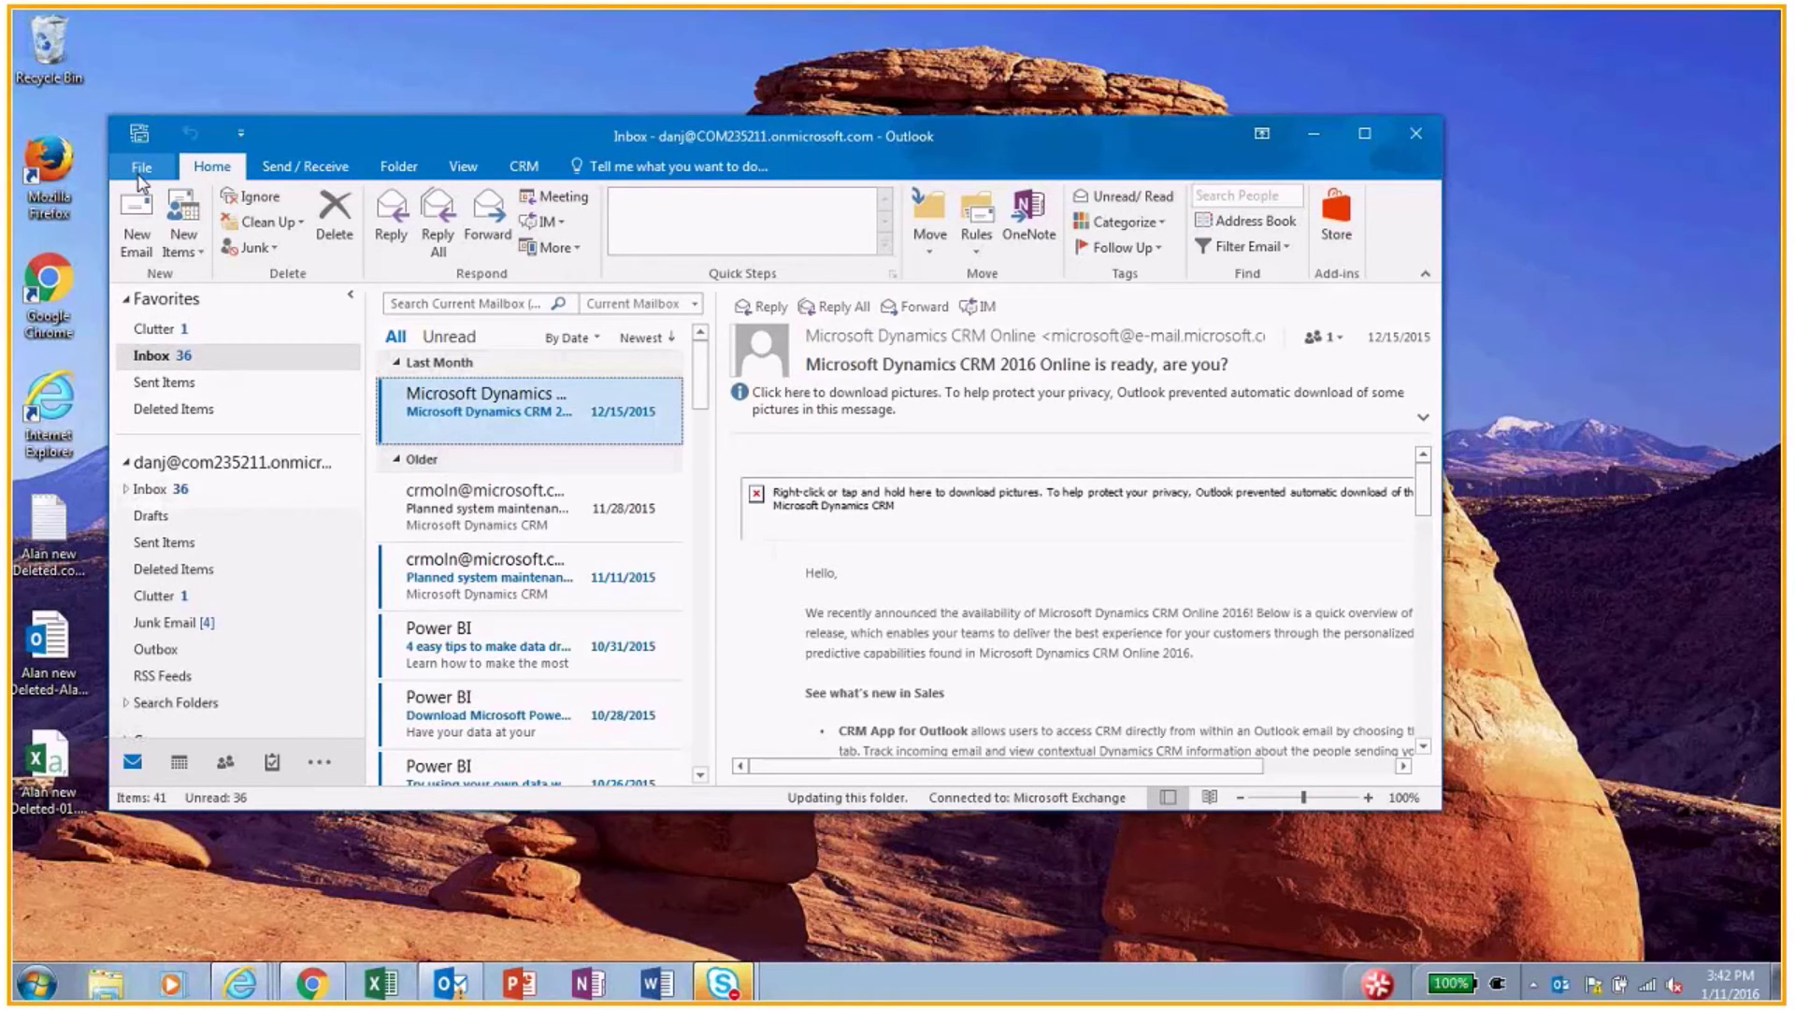
{"action": "left_click", "coordinate": [141, 169]}
{"action": "key", "text": "Escape"}
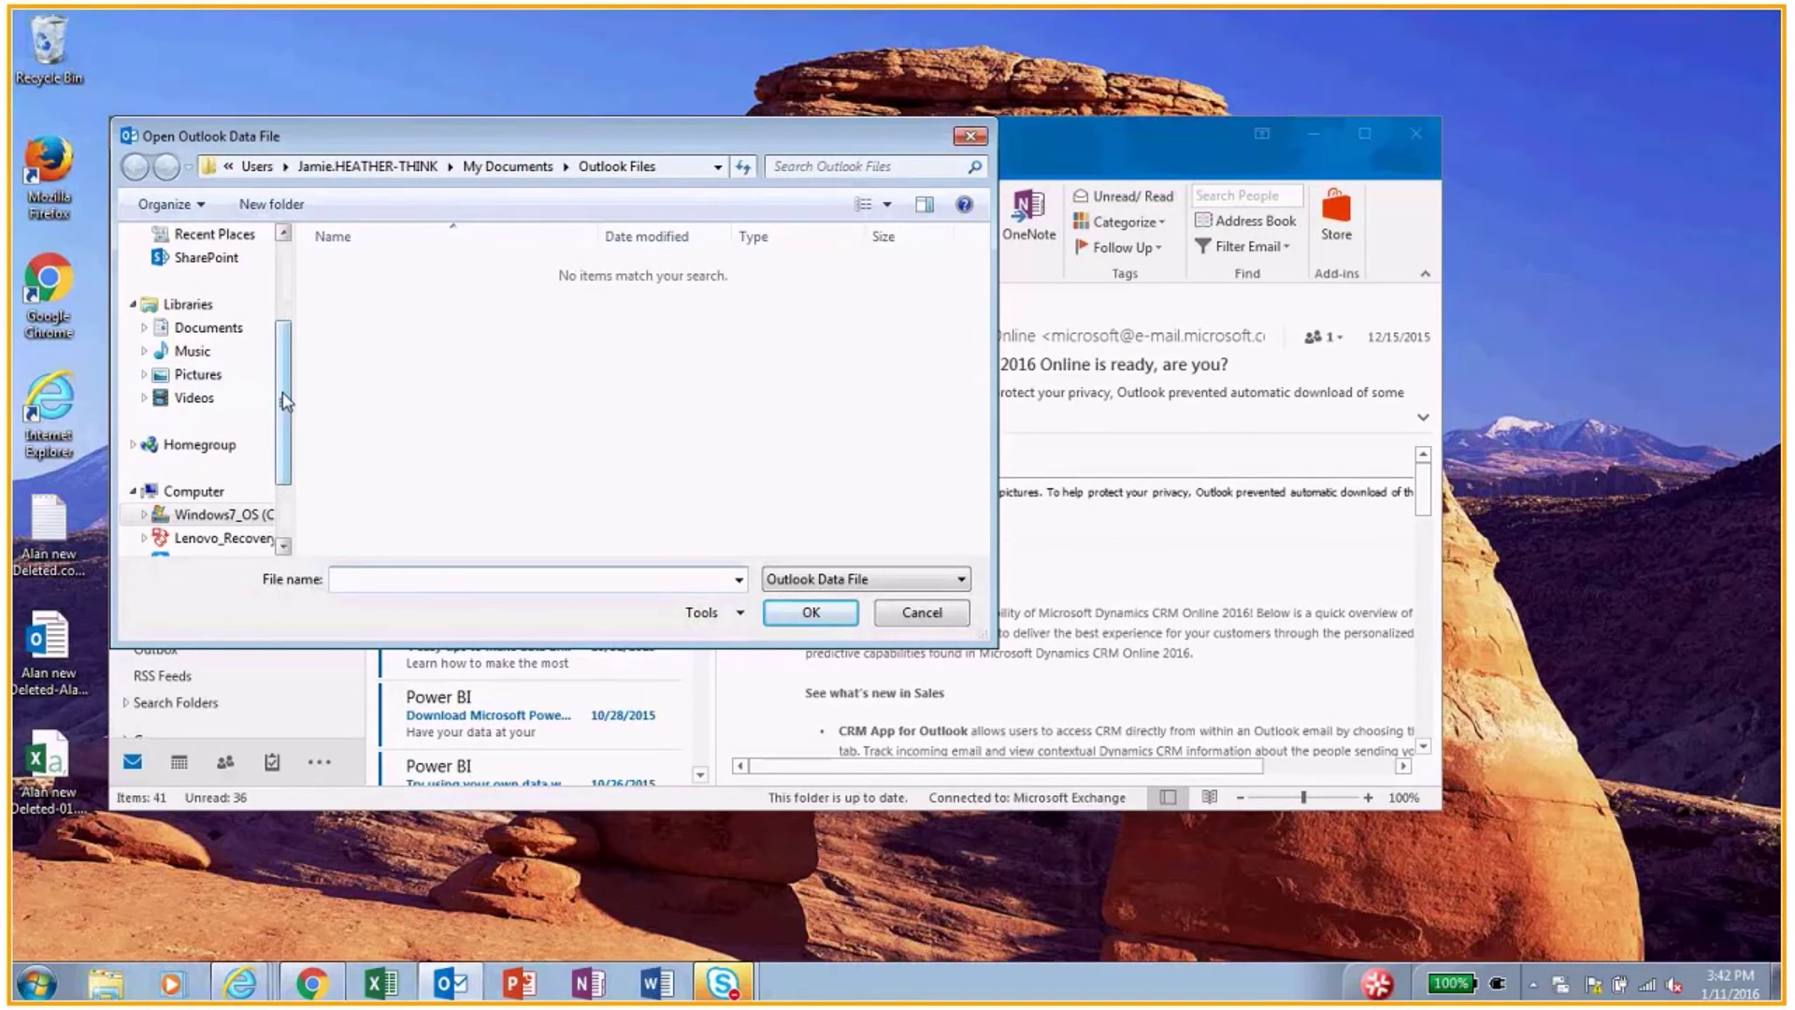
{"action": "left_click", "coordinate": [192, 313]}
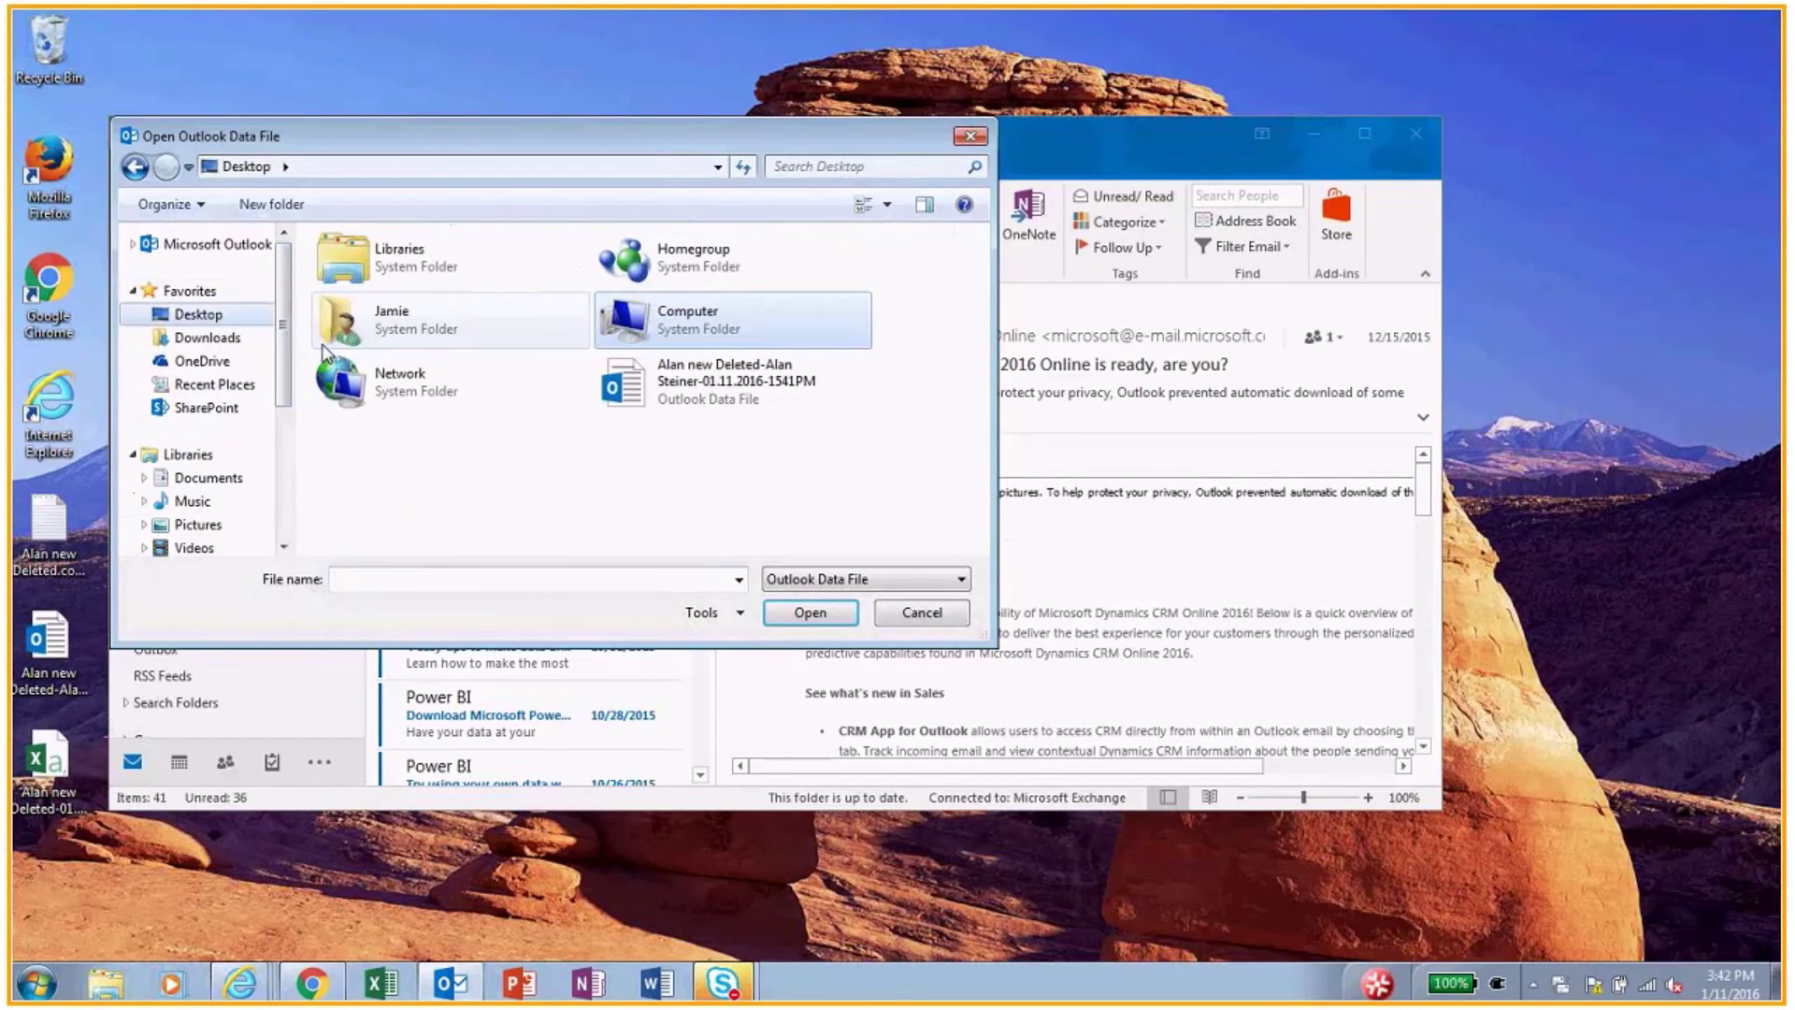
{"action": "left_click", "coordinate": [708, 382]}
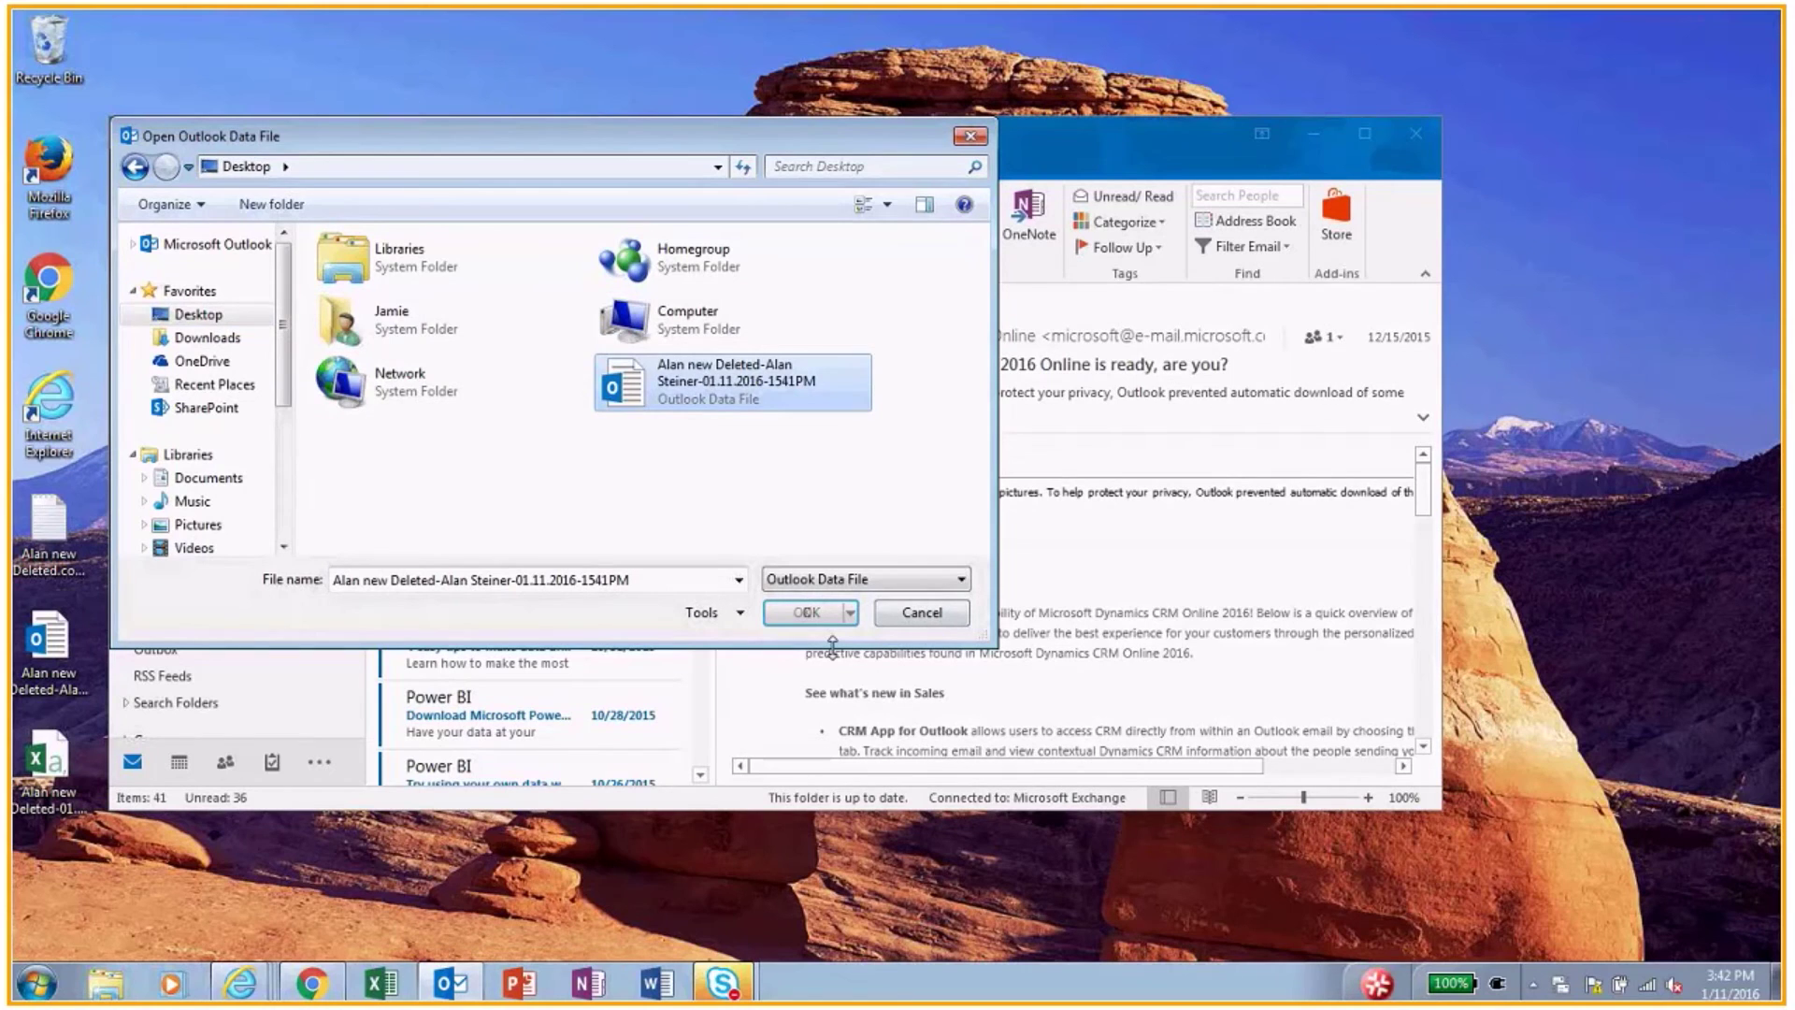
{"action": "left_click", "coordinate": [806, 613]}
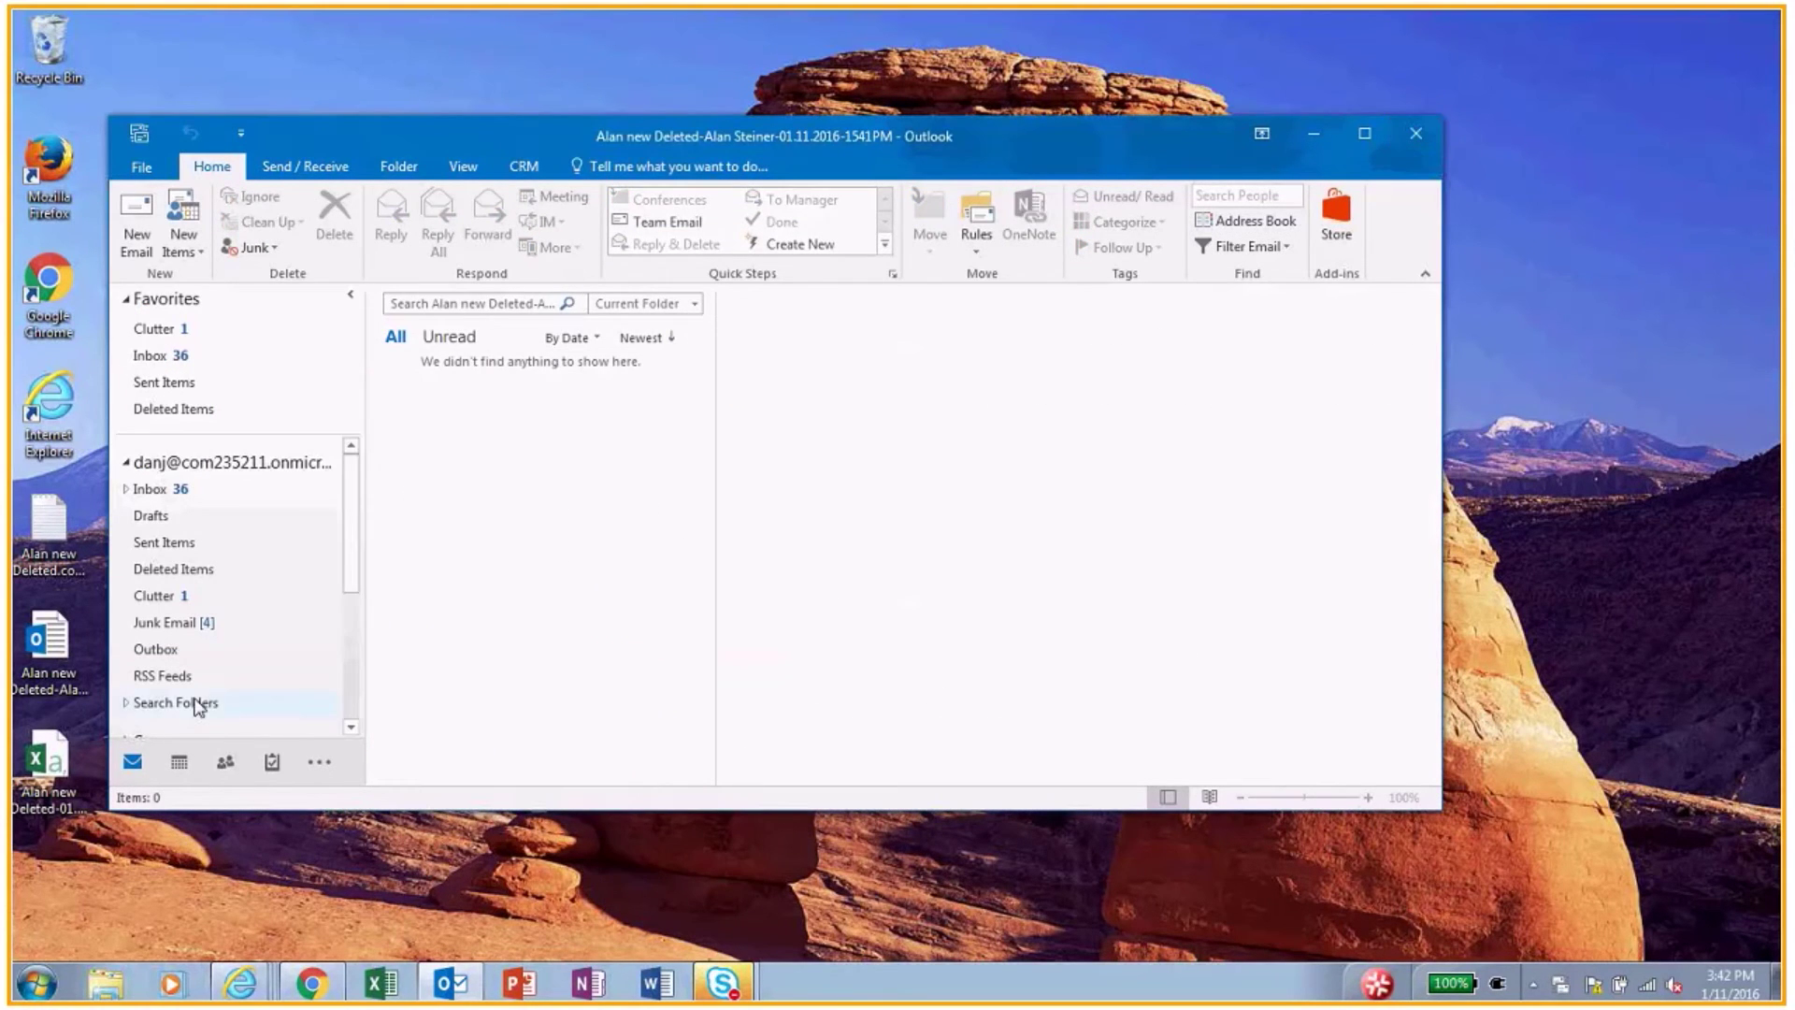
Step: Expand the PST's Primary Mailbox and Recoverable Items to show Deletions with 17 hiking trip messages
{"action": "scroll", "coordinate": [171, 621], "scroll_direction": "down", "scroll_amount": 3}
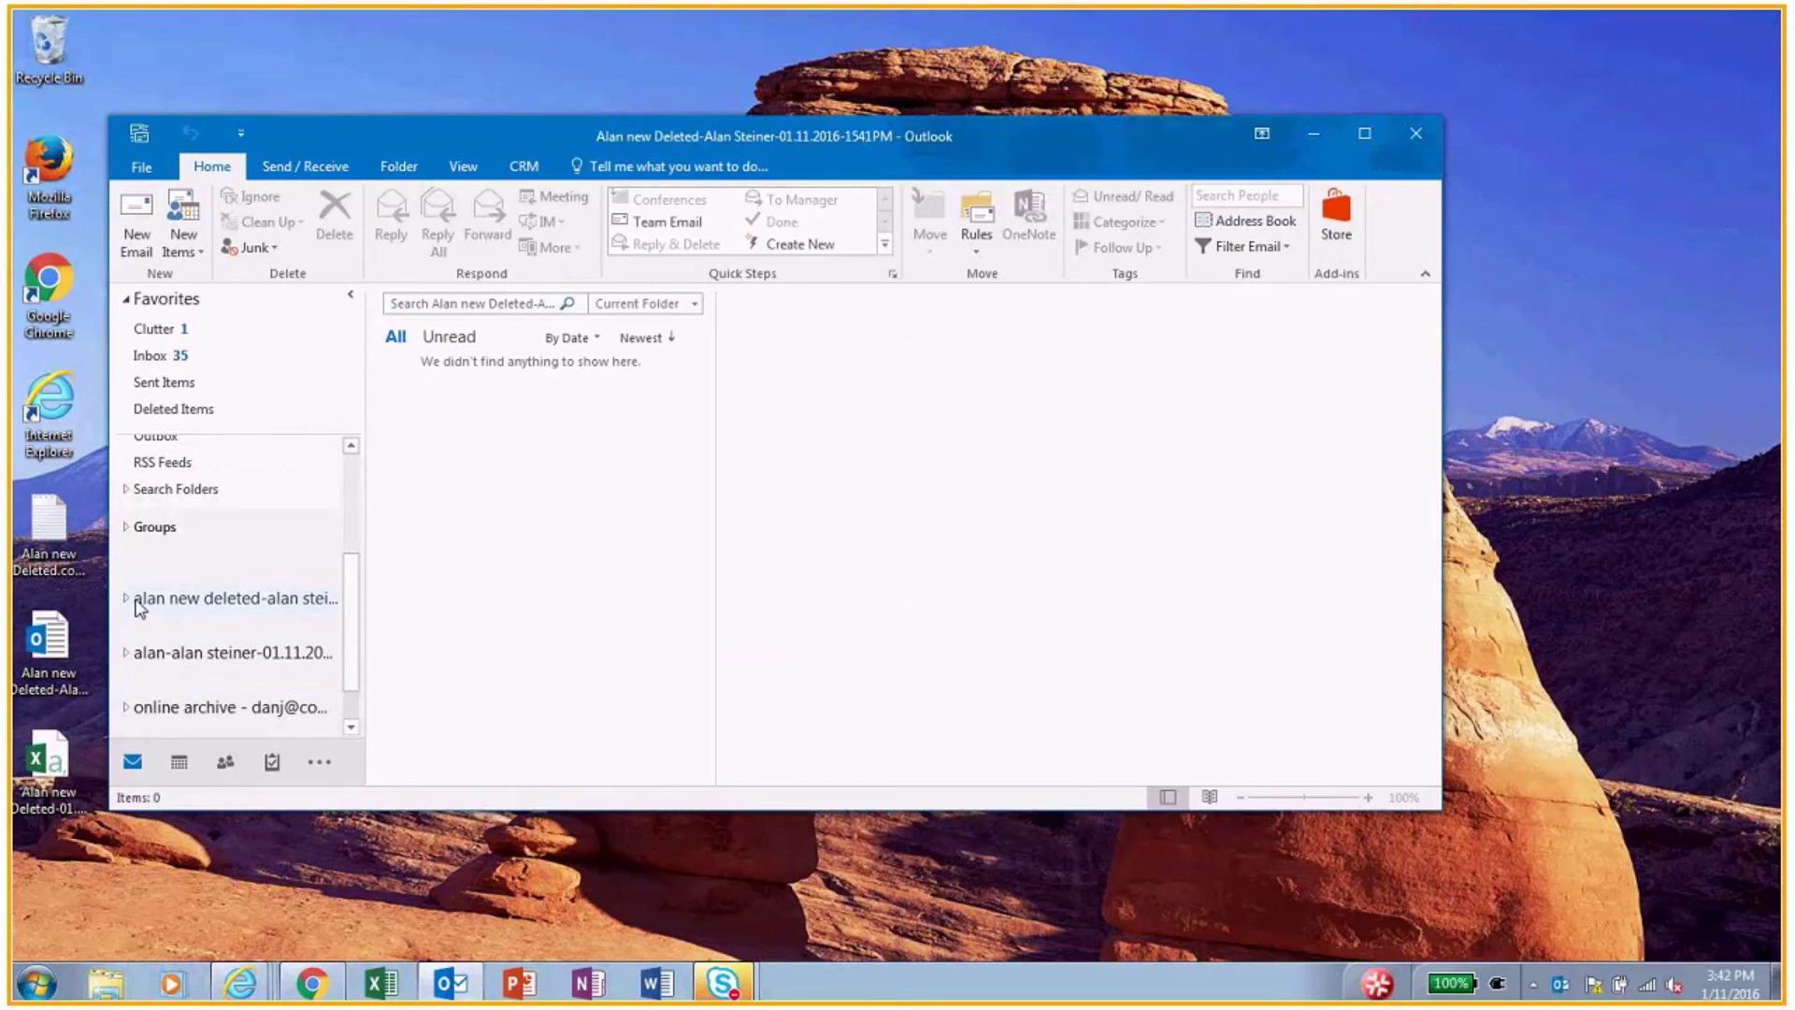
{"action": "left_click", "coordinate": [151, 609]}
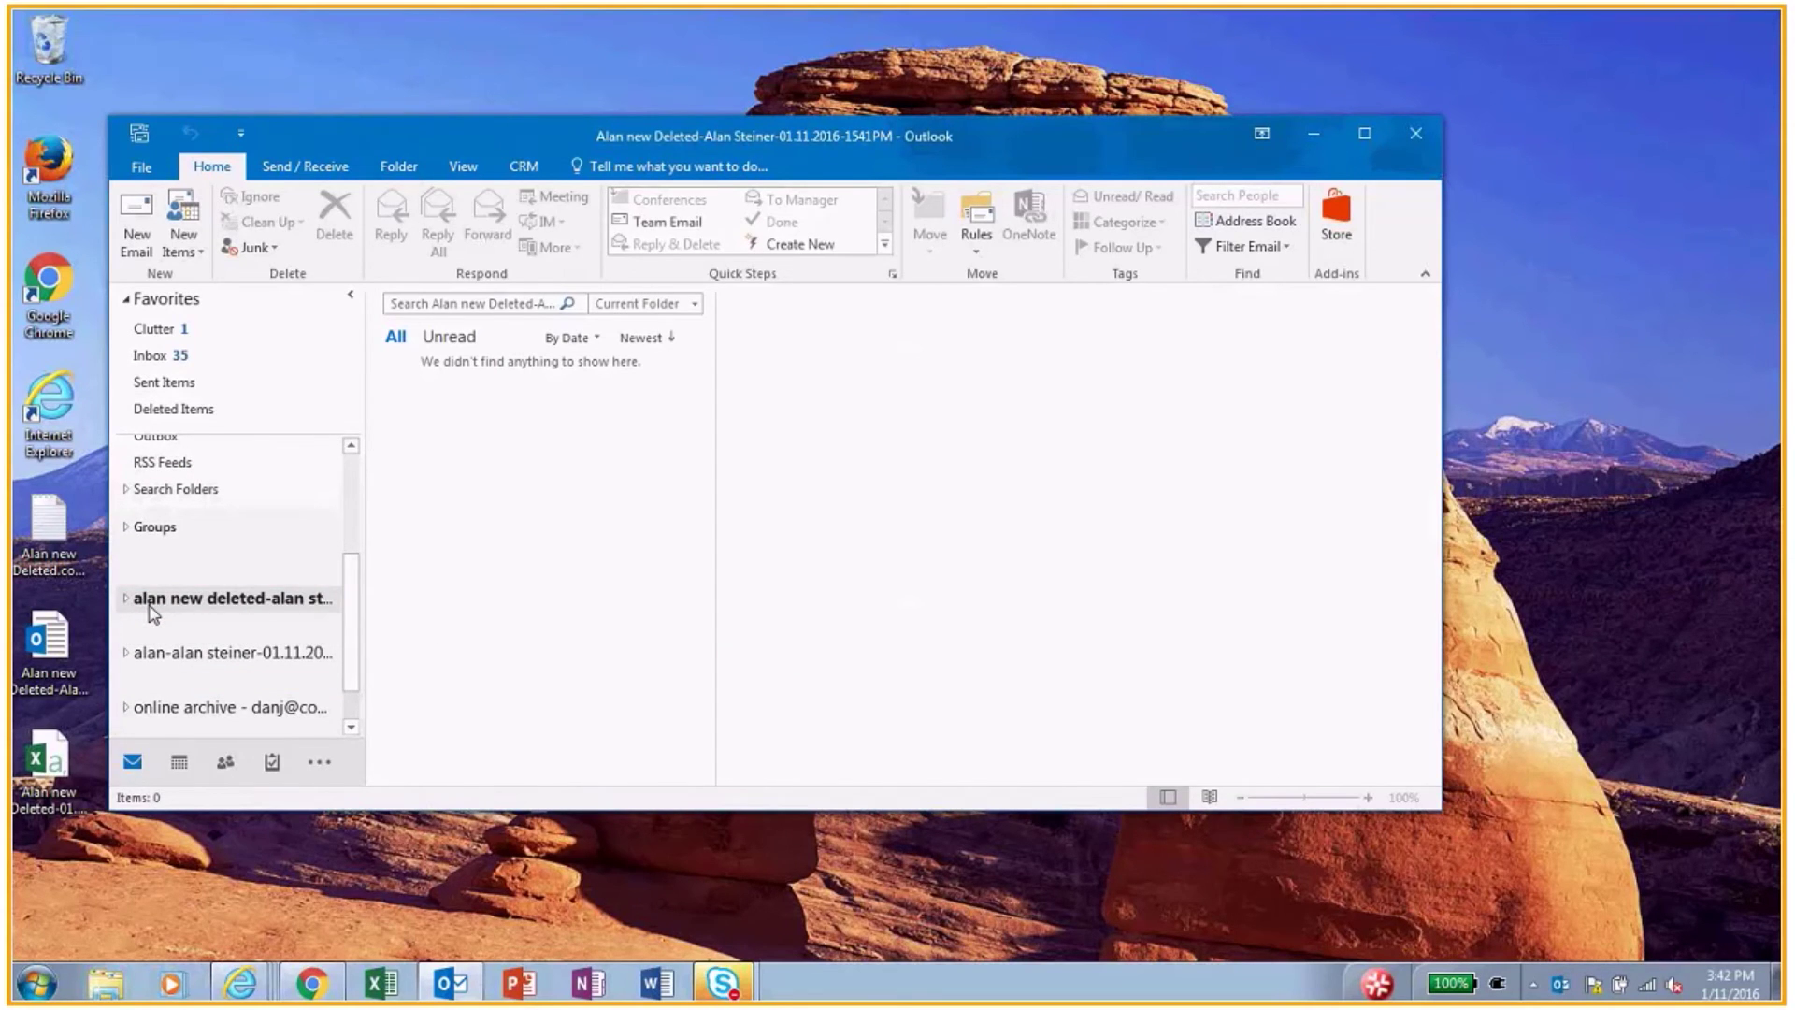
{"action": "double_click", "coordinate": [151, 609]}
{"action": "left_click", "coordinate": [154, 681]}
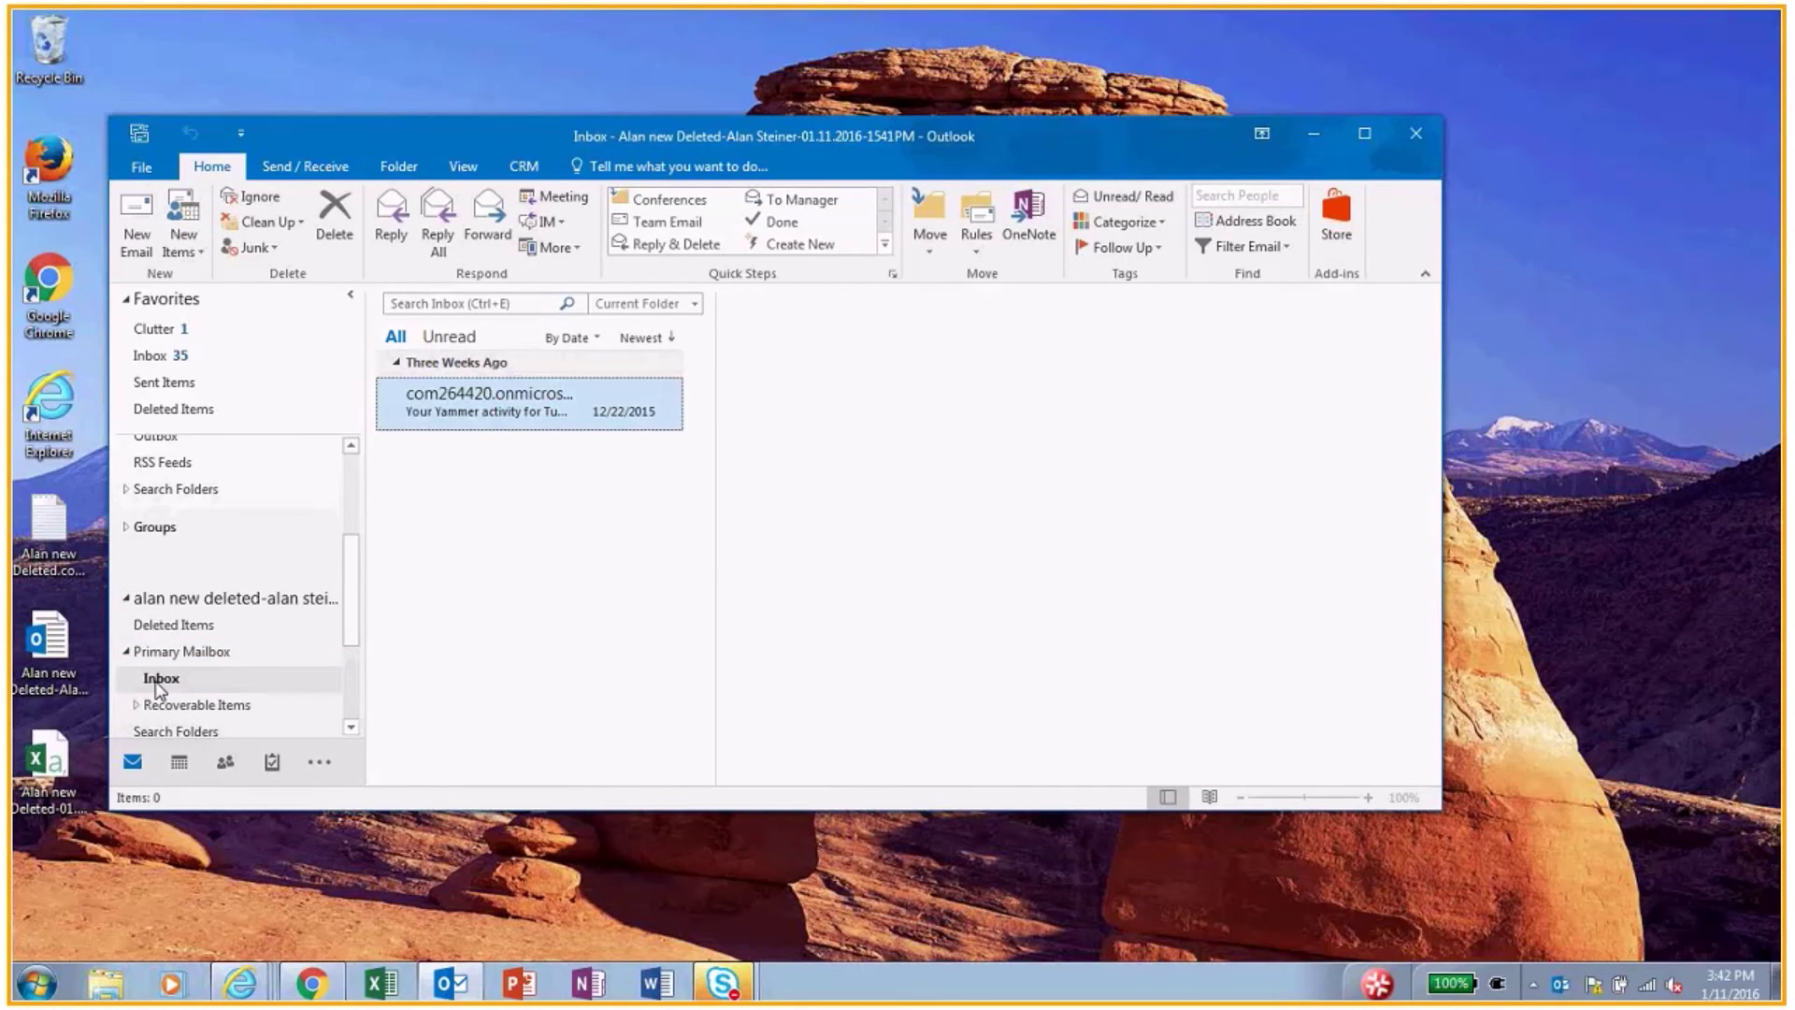
{"action": "scroll", "coordinate": [281, 657], "scroll_direction": "down", "scroll_amount": 1}
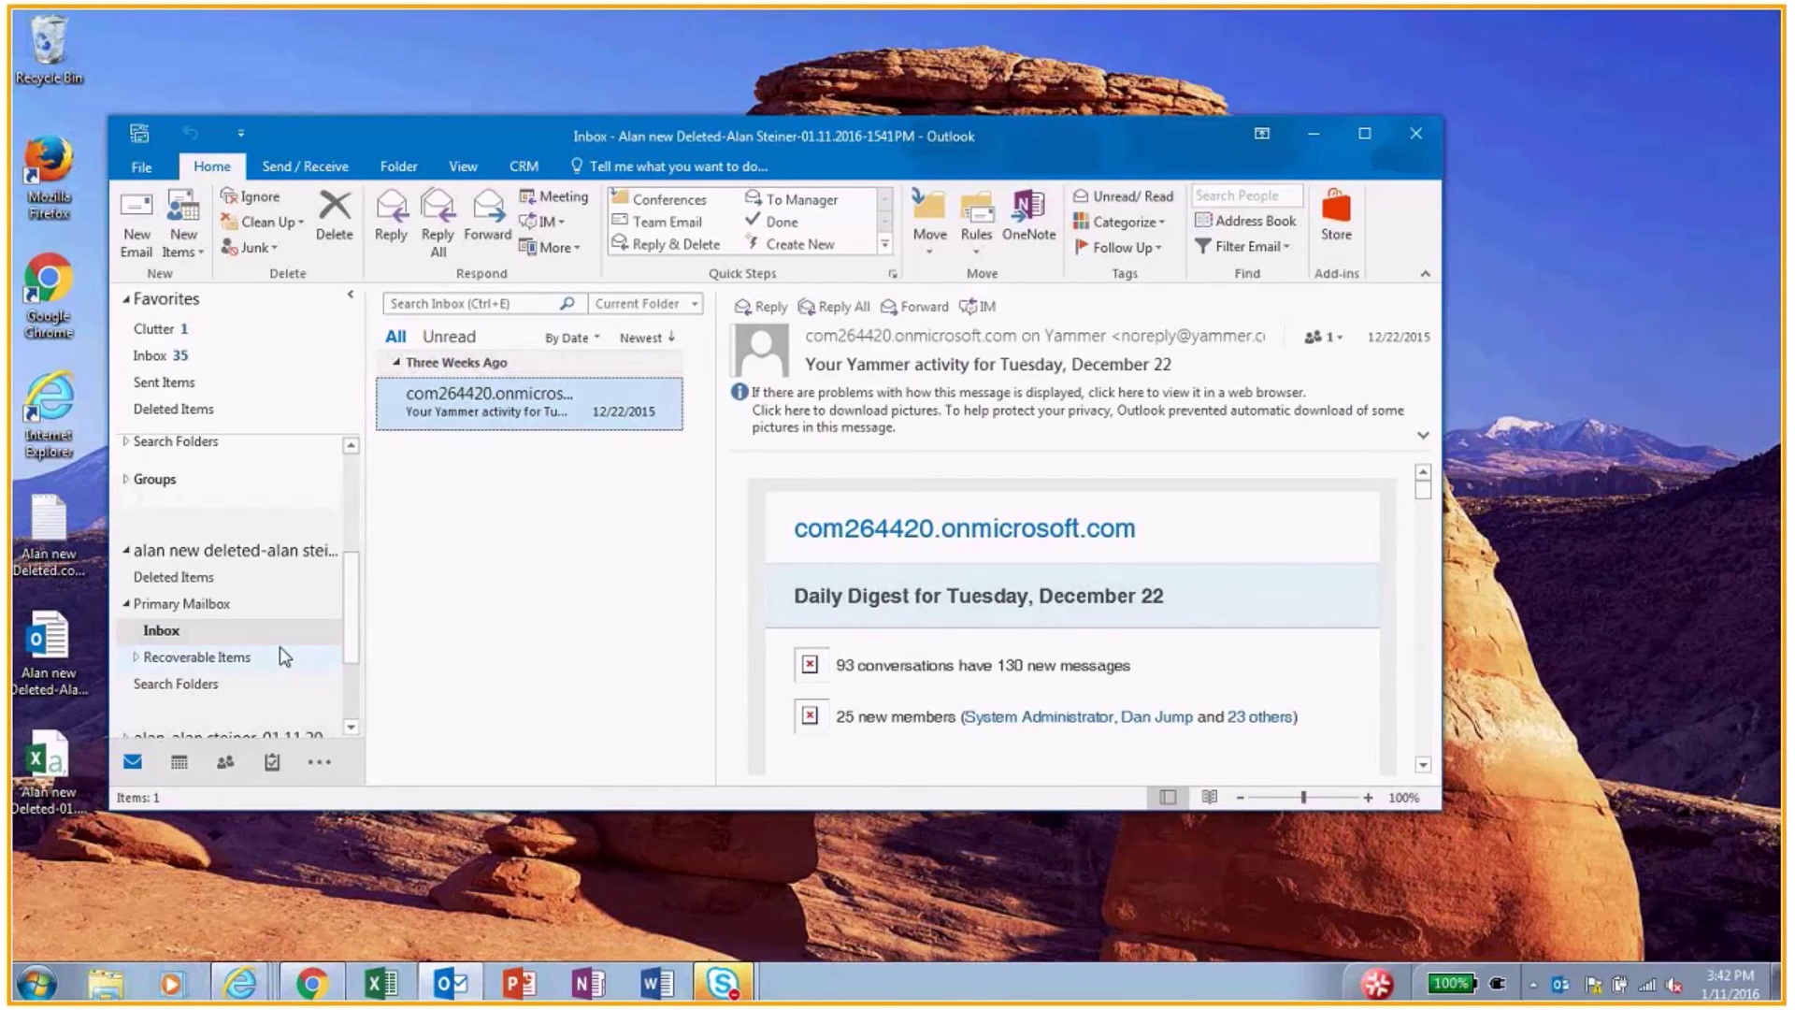
{"action": "left_click", "coordinate": [198, 655]}
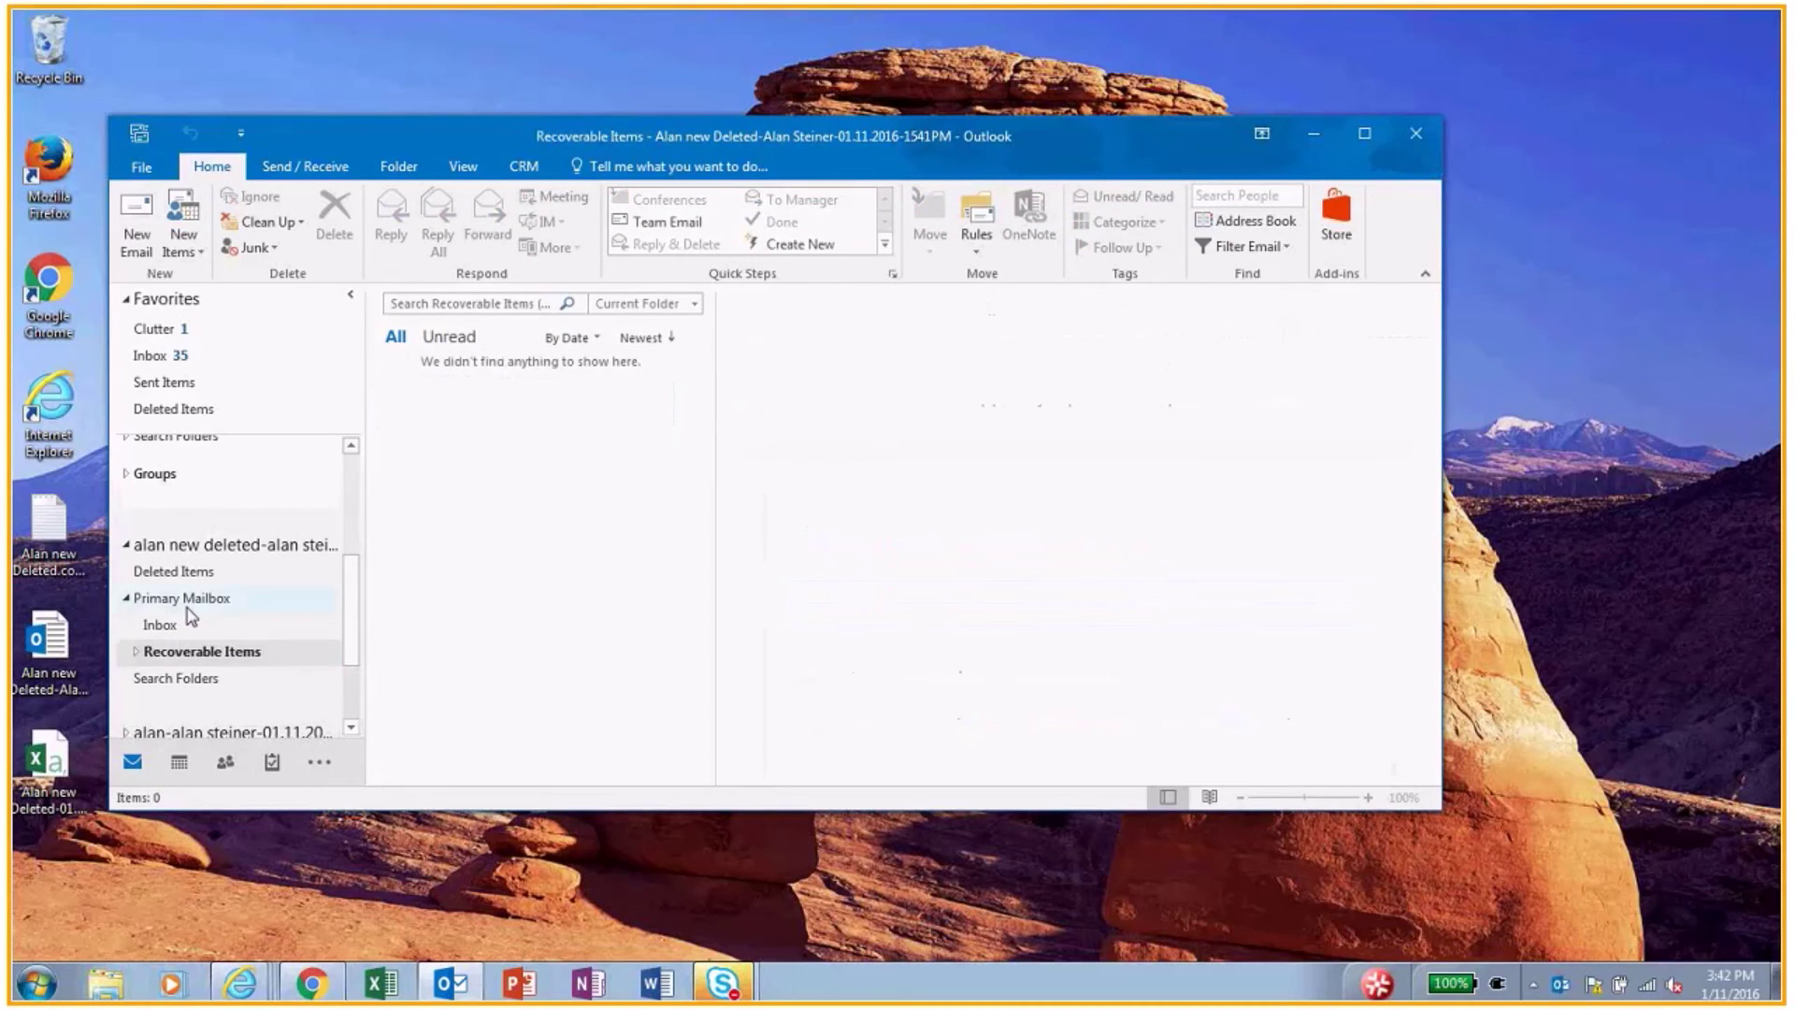
{"action": "left_click", "coordinate": [186, 603]}
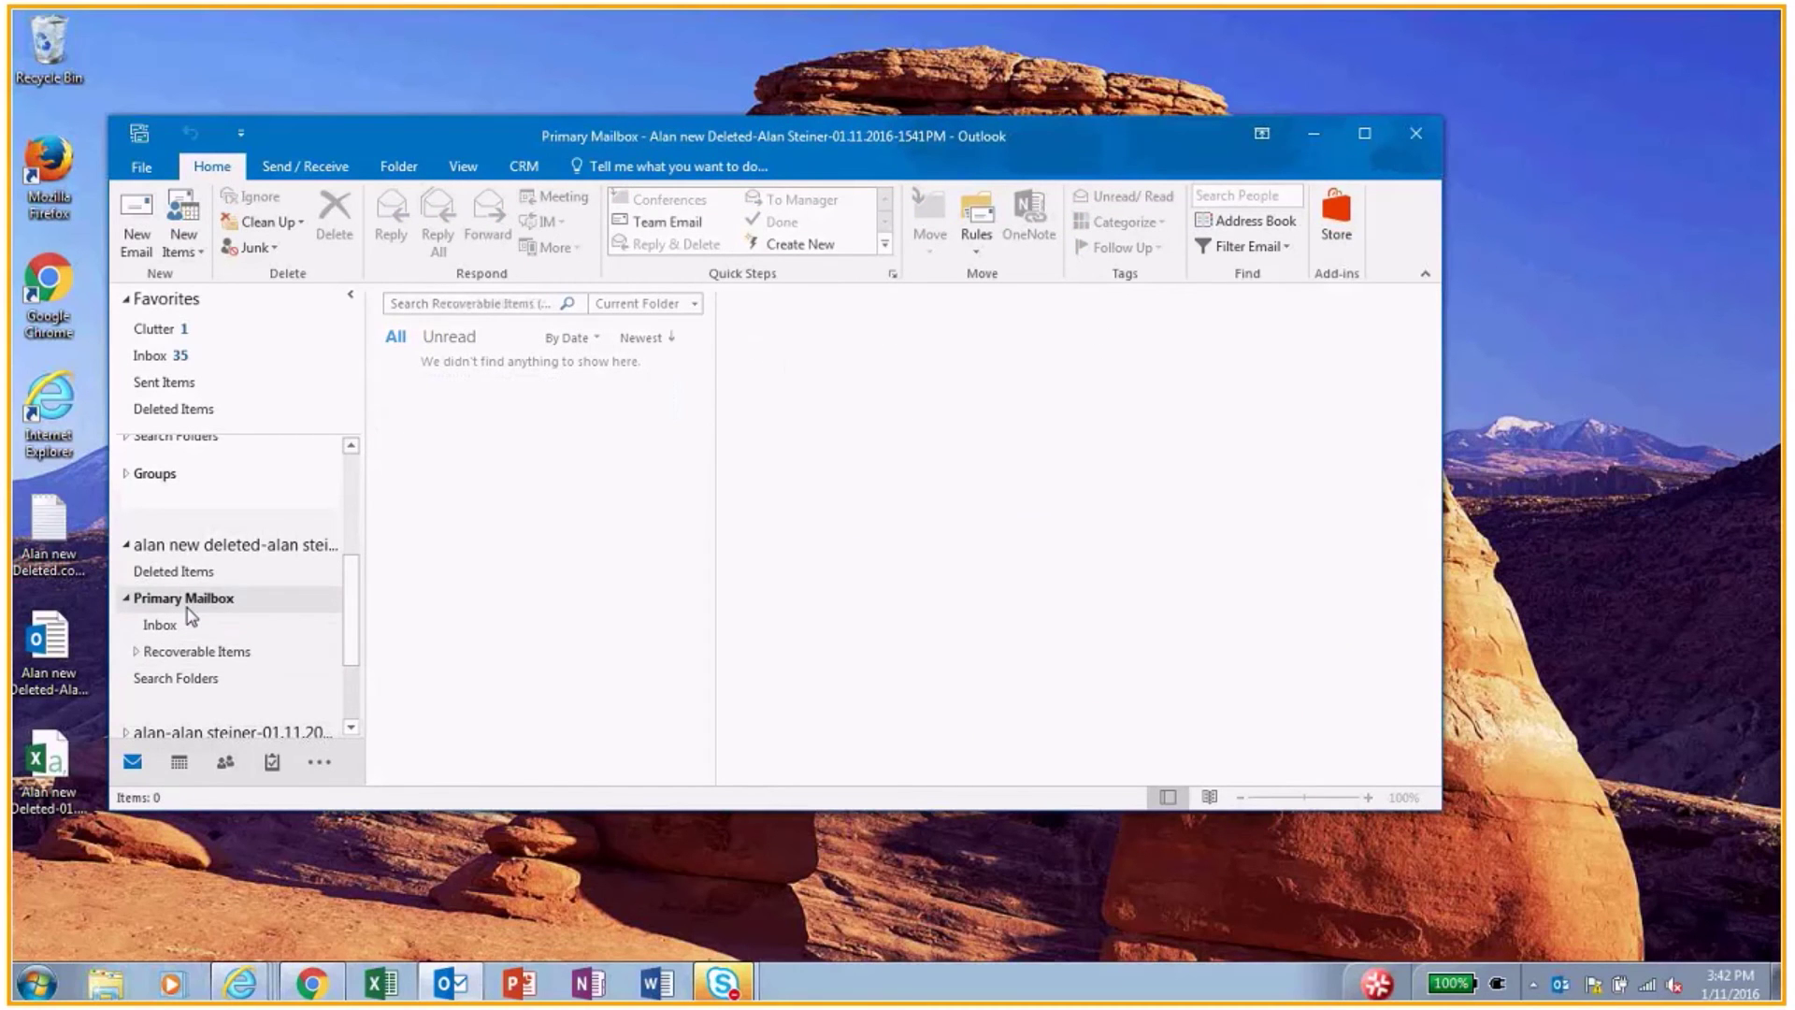
{"action": "left_click", "coordinate": [135, 652]}
{"action": "left_click", "coordinate": [180, 681]}
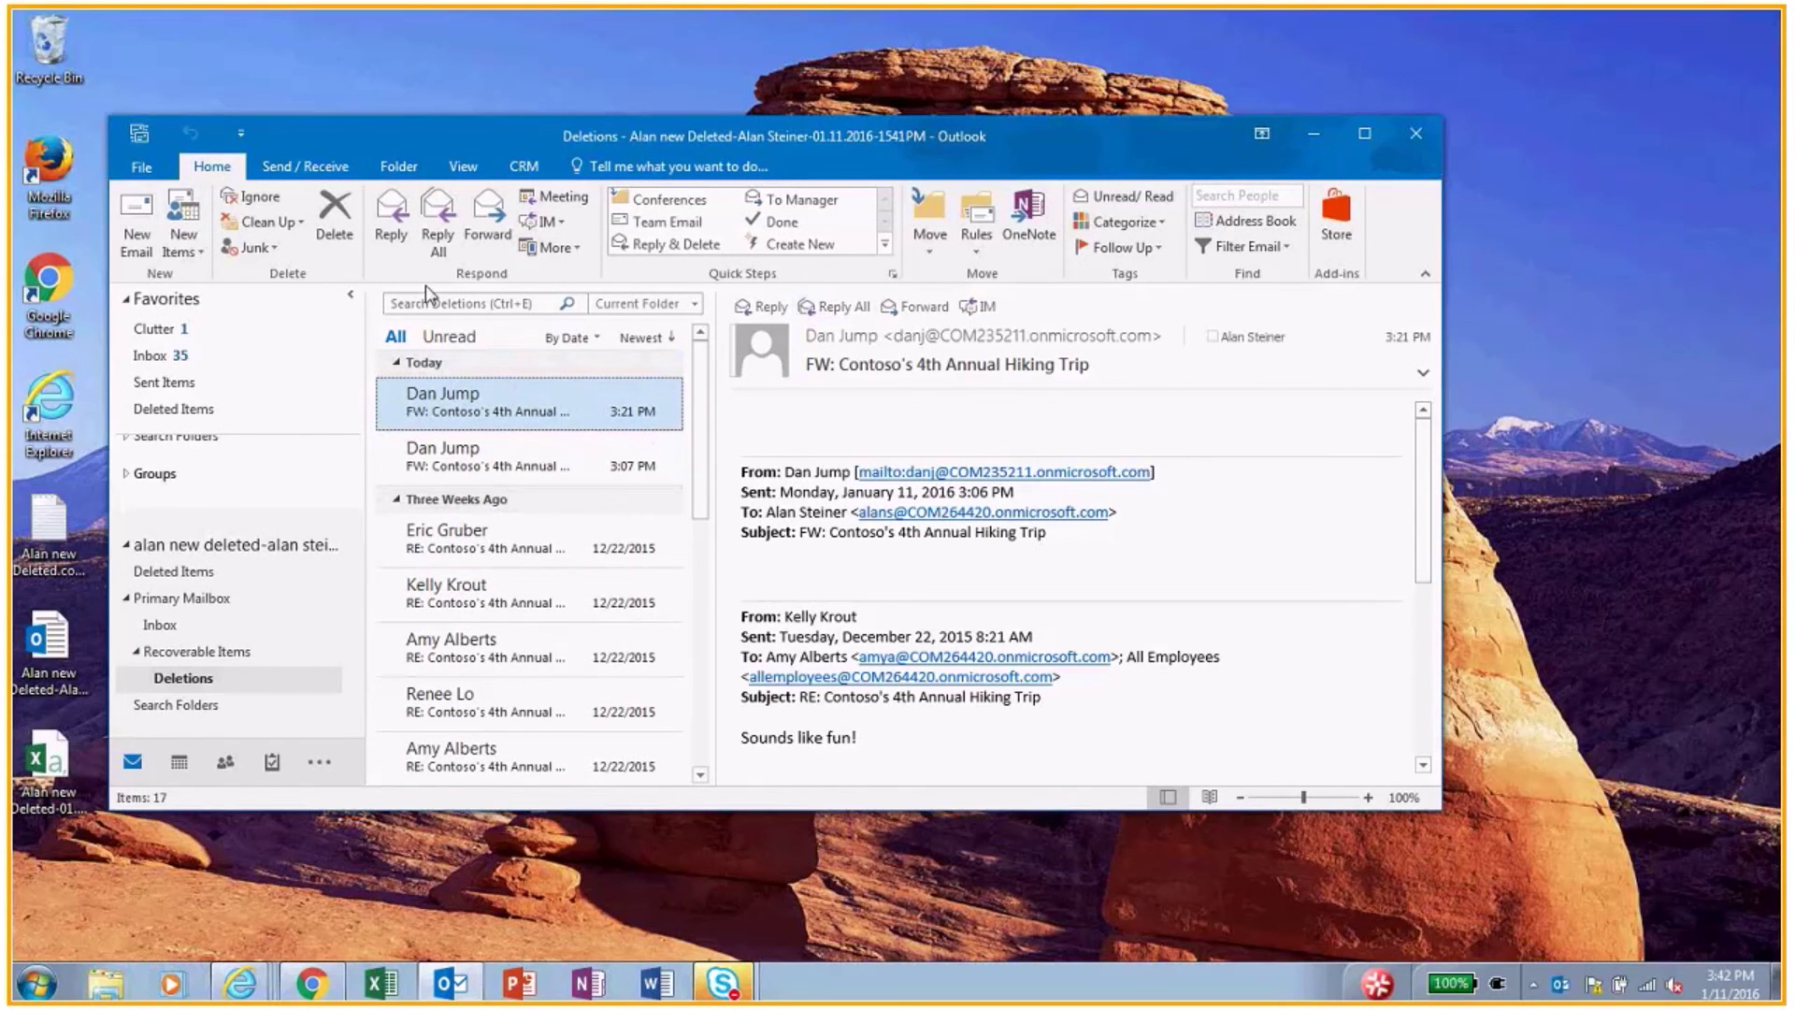
Step: Forward the top recovered Contoso's 4th Annual Hiking Trip message to the user's own mailbox address
{"action": "left_click", "coordinate": [494, 232]}
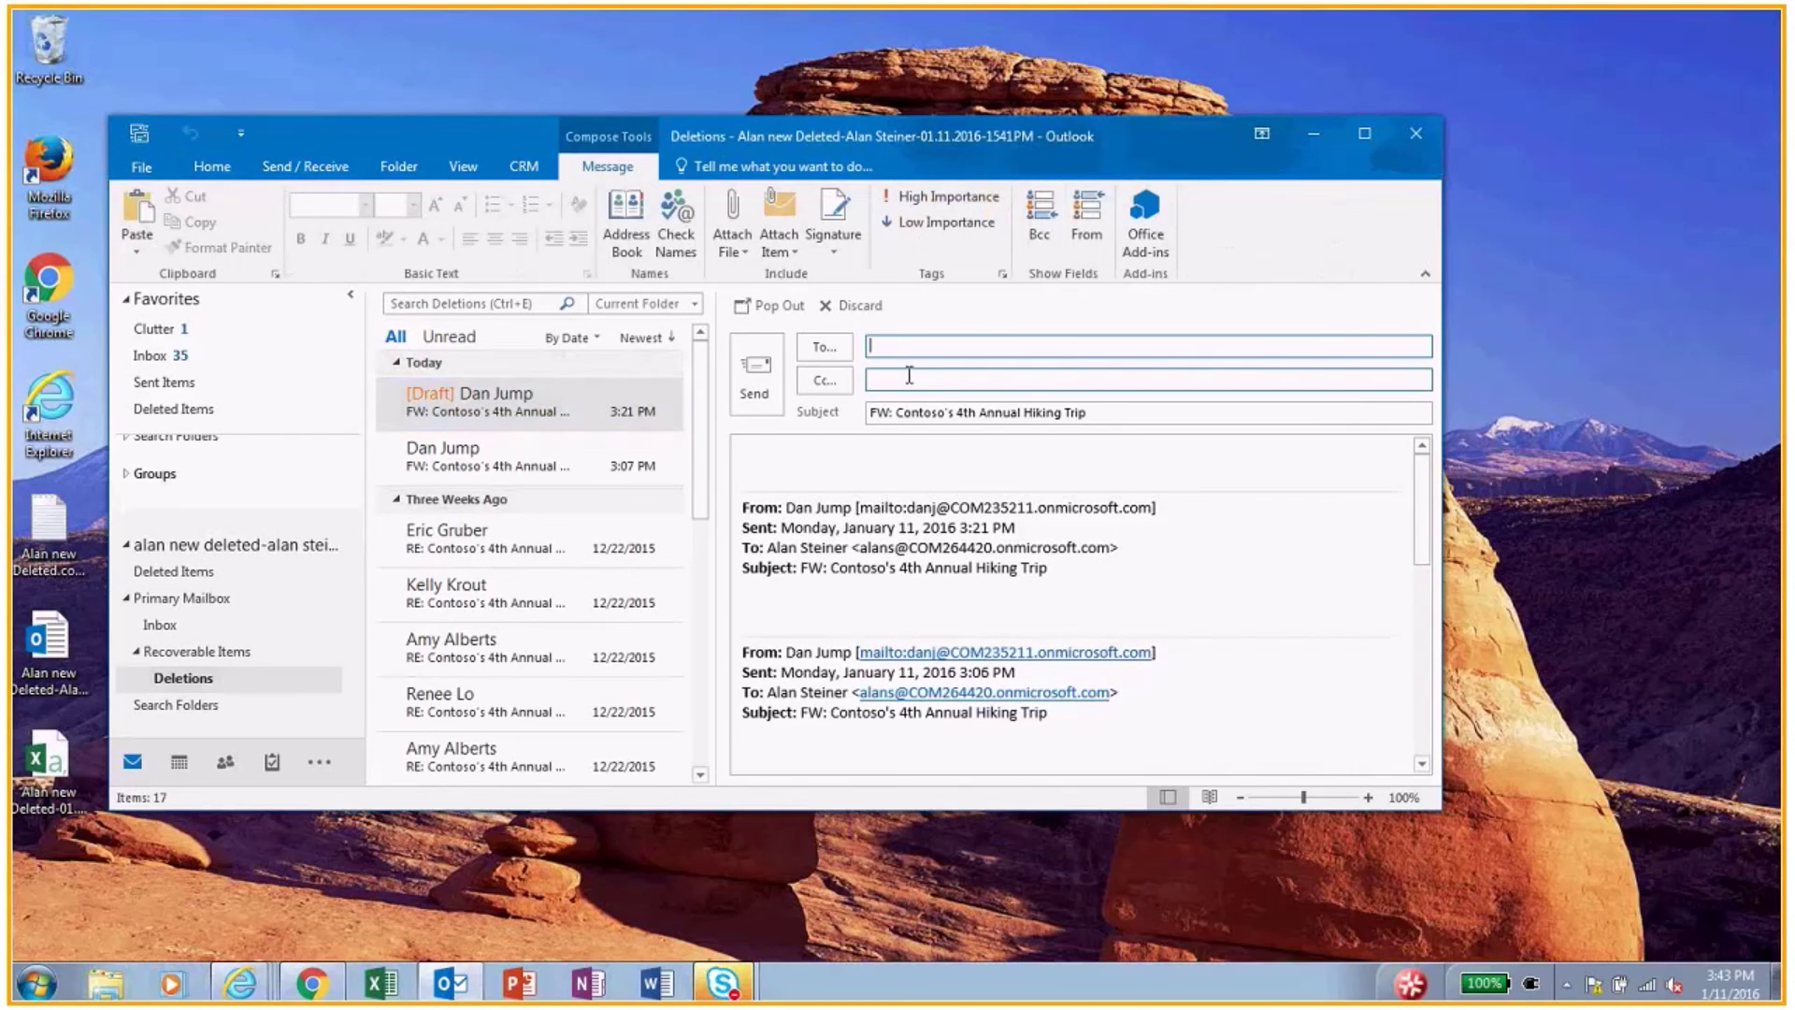
{"action": "type", "text": "al"}
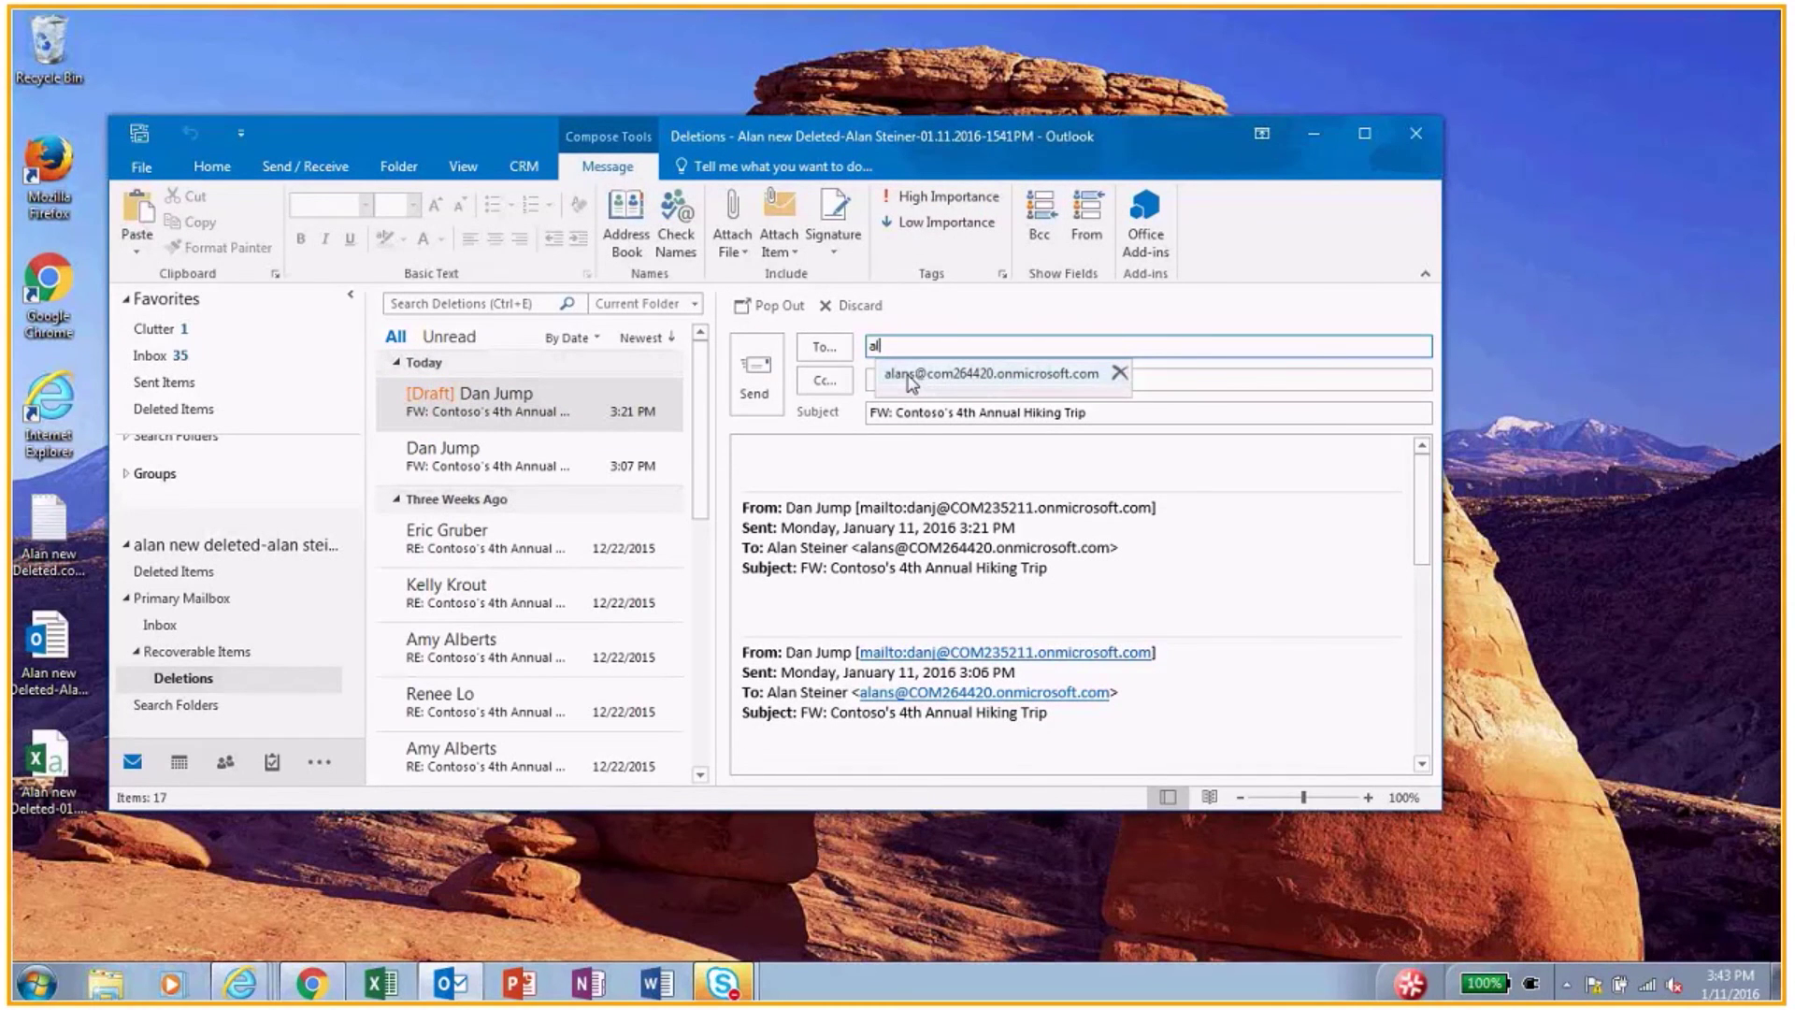
{"action": "left_click", "coordinate": [910, 374]}
{"action": "left_click", "coordinate": [756, 417]}
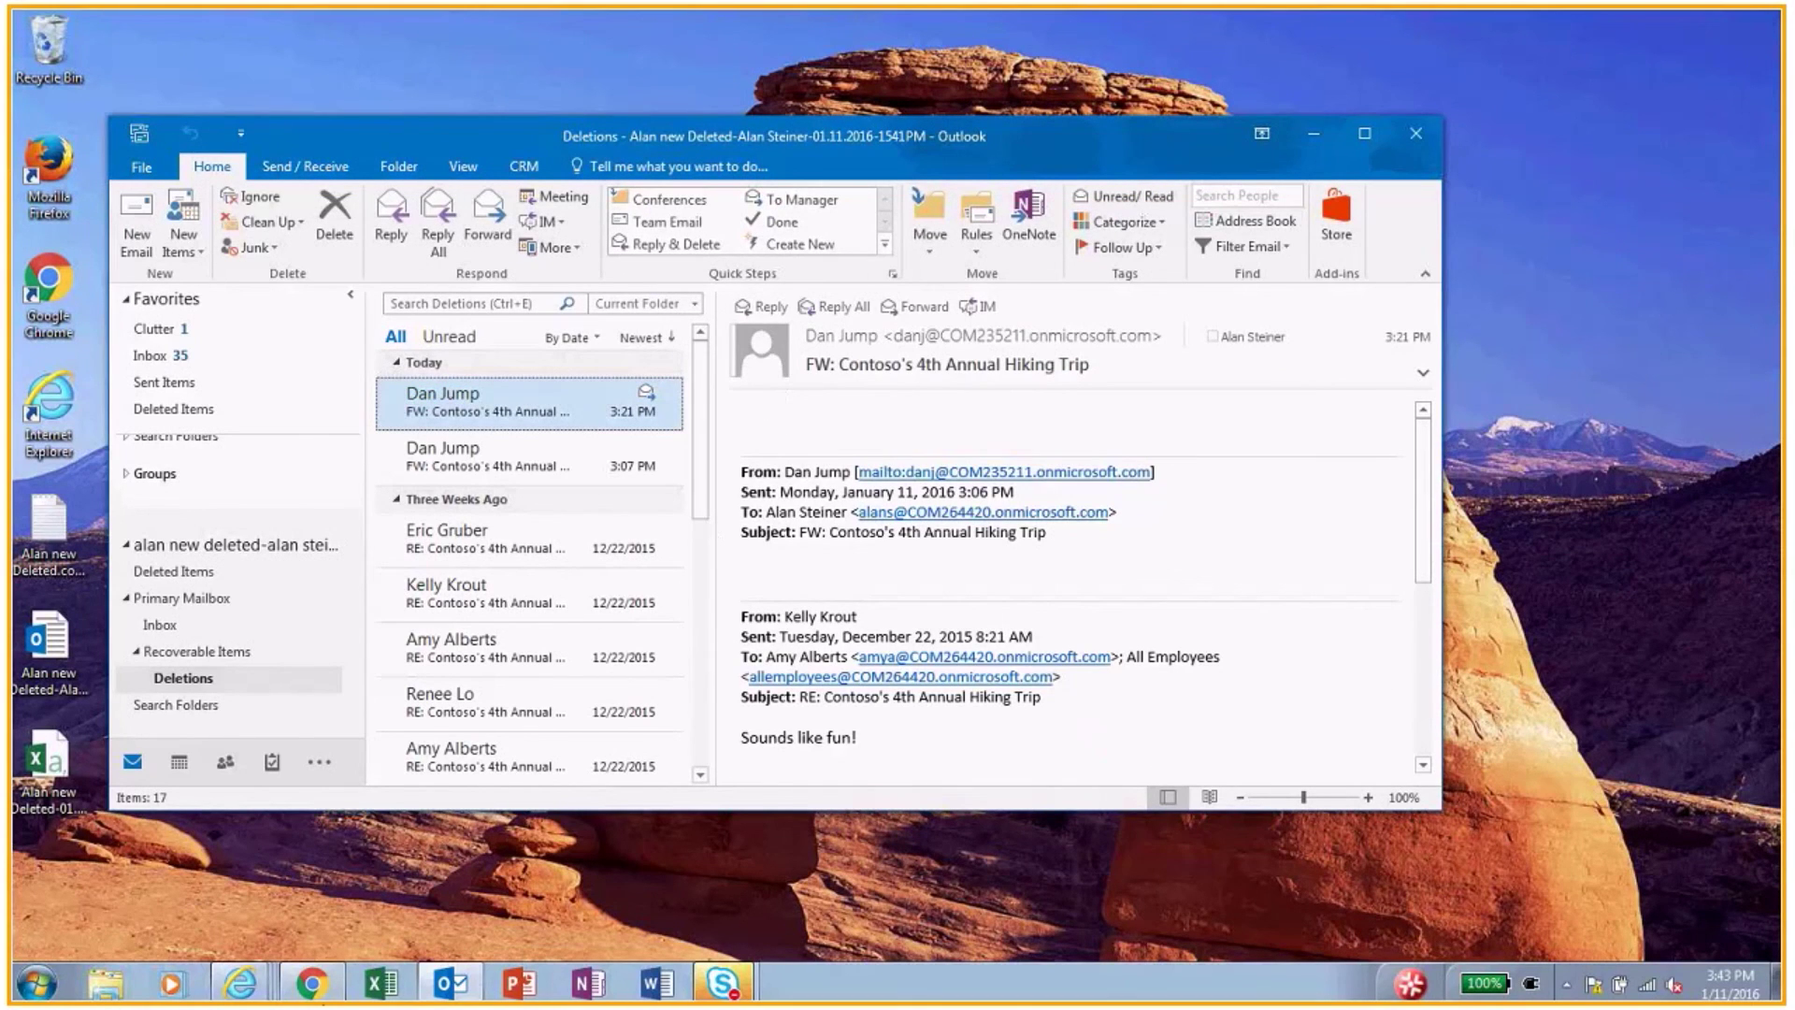
{"action": "left_click", "coordinate": [290, 987]}
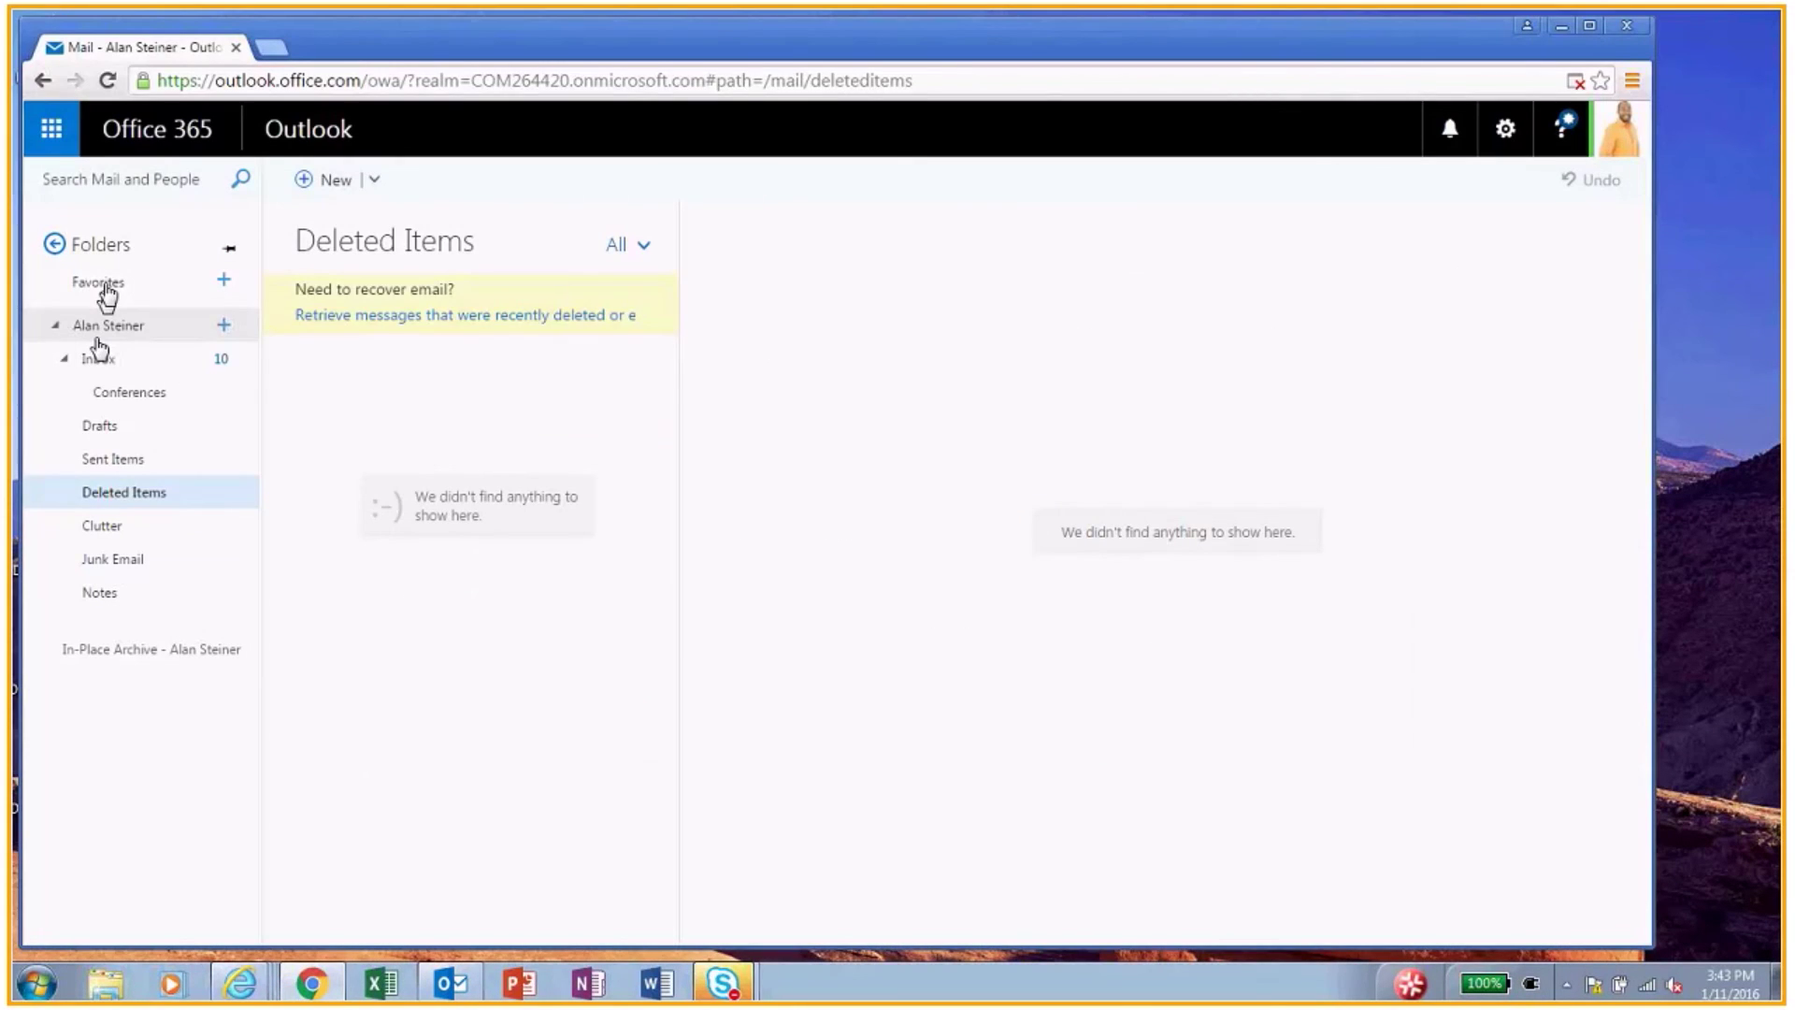
Step: In the web mailbox, open the Inbox and read through the forwarded hiking trip thread
{"action": "left_click", "coordinate": [99, 329]}
{"action": "left_click", "coordinate": [55, 326]}
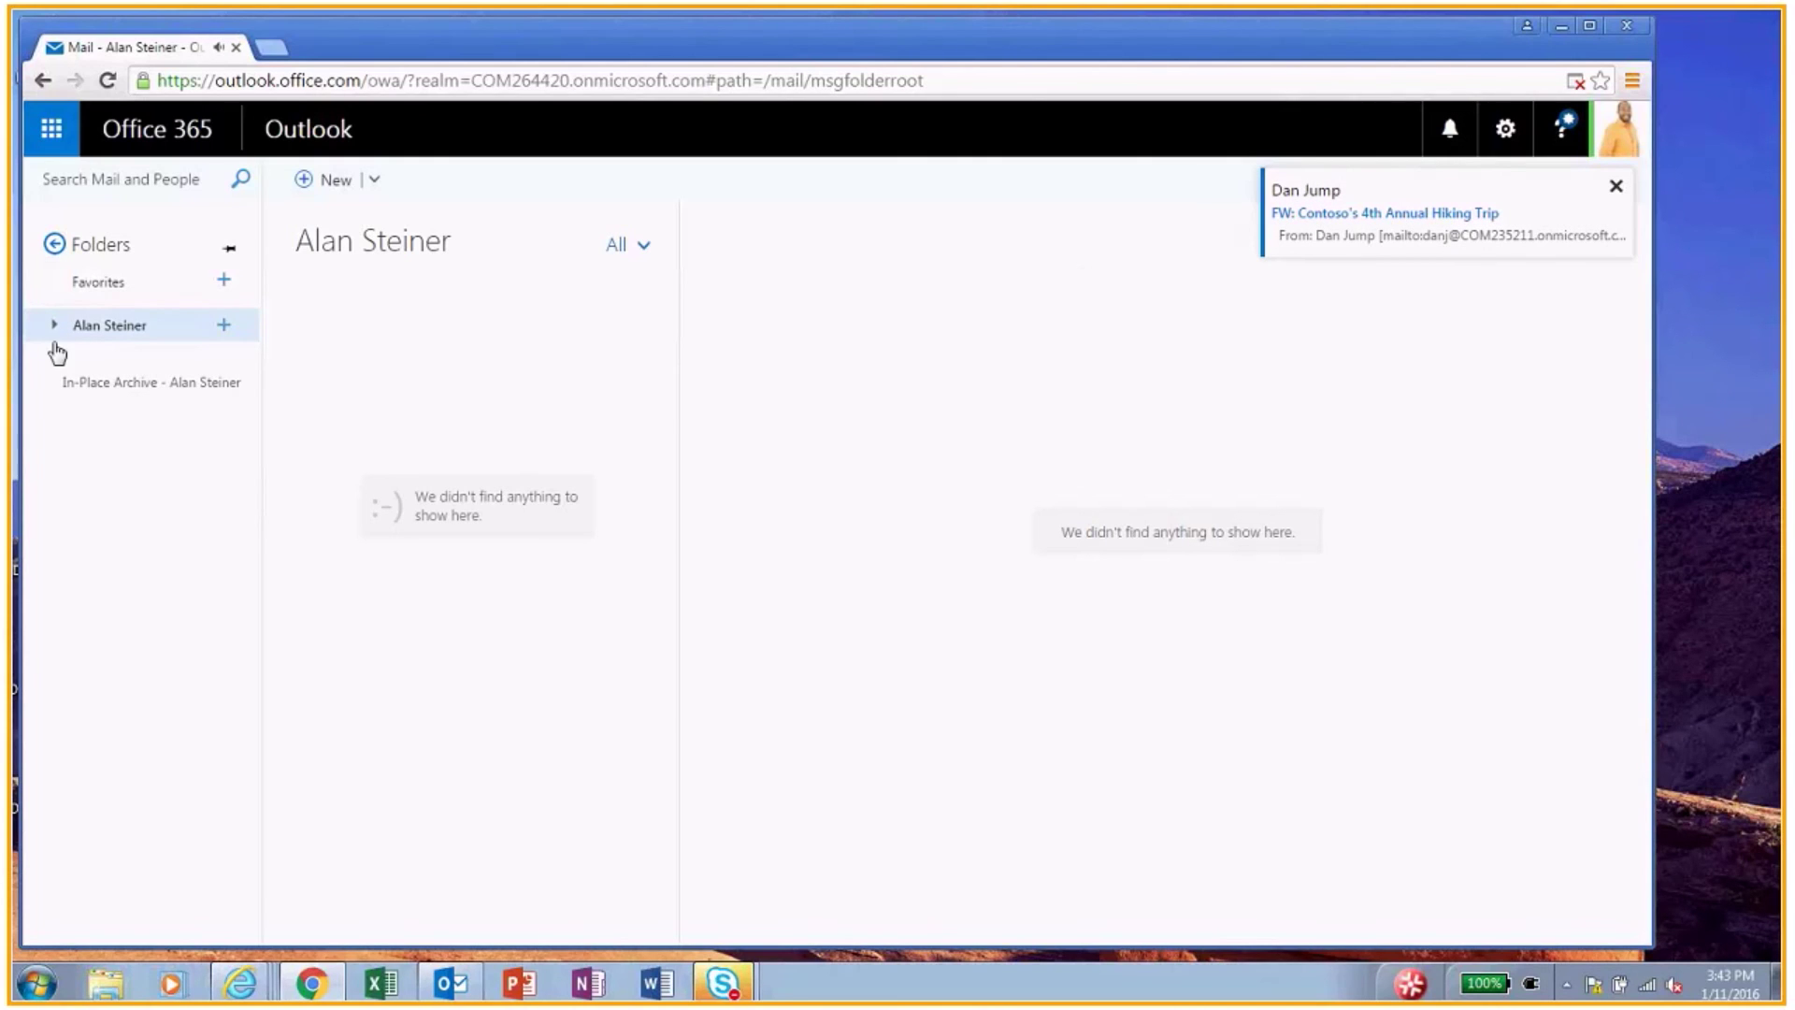
{"action": "left_click", "coordinate": [54, 326]}
{"action": "left_click", "coordinate": [103, 364]}
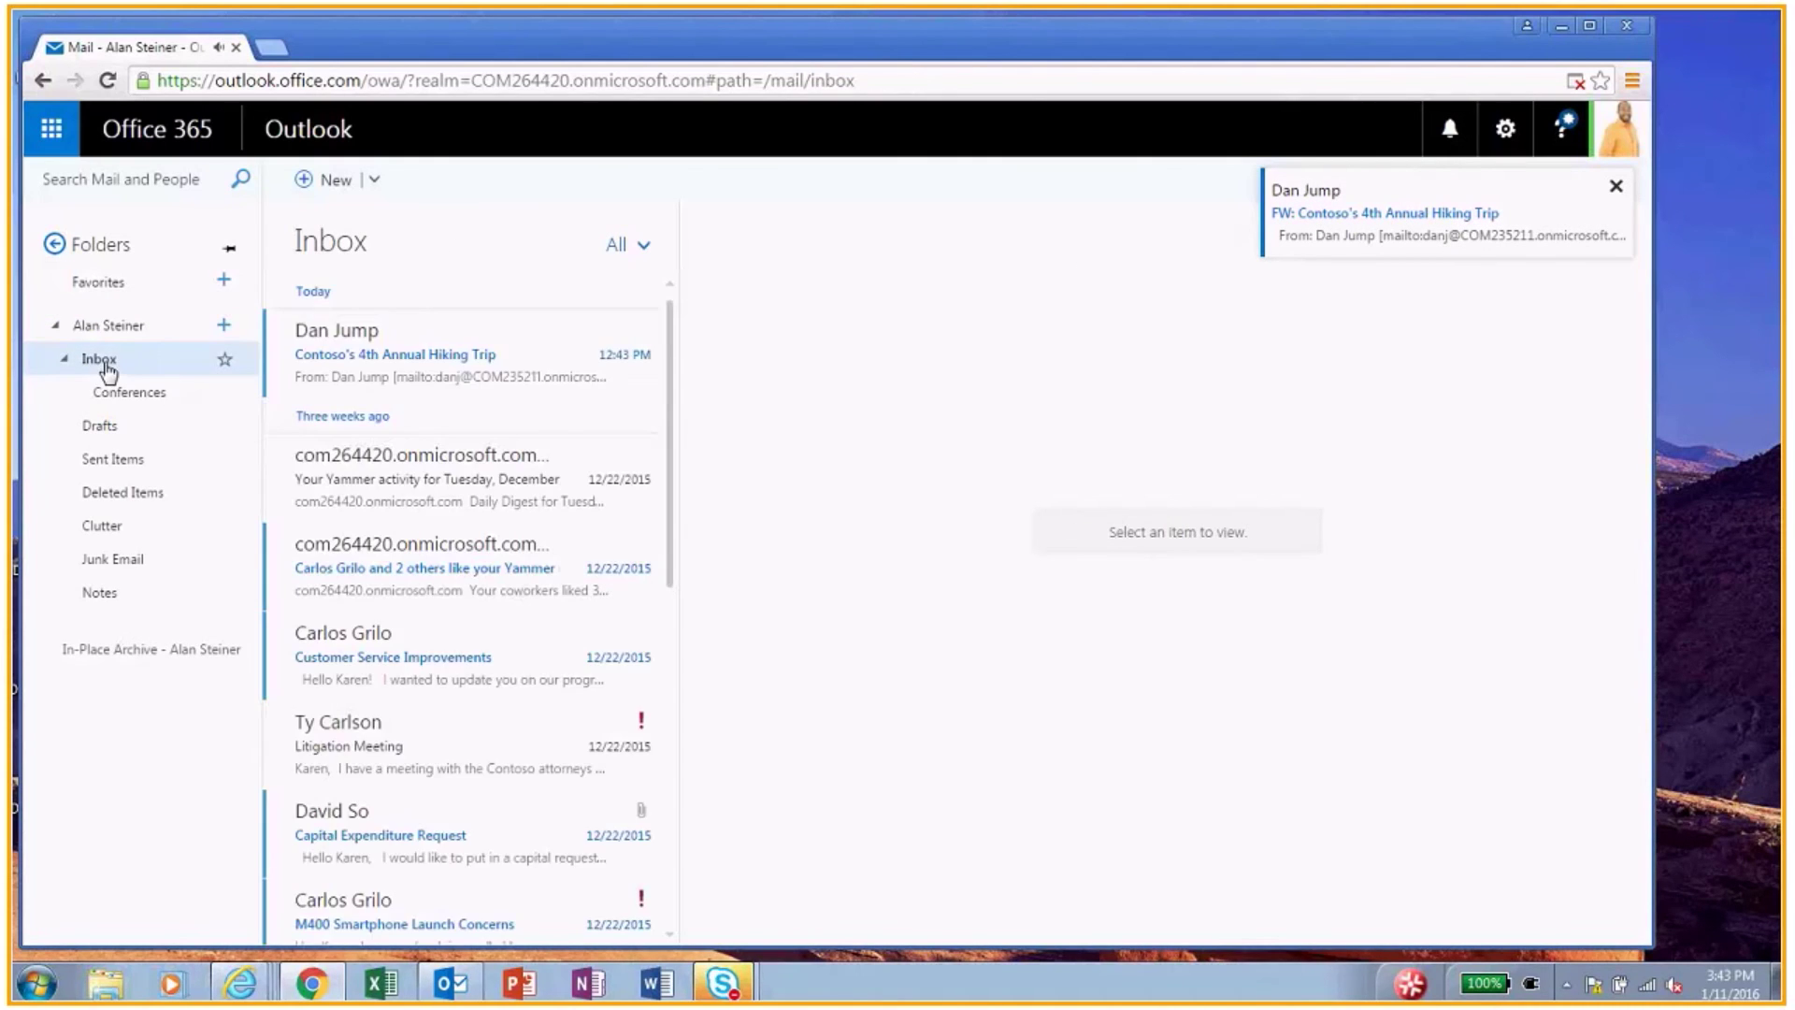
{"action": "left_click", "coordinate": [503, 379]}
{"action": "scroll", "coordinate": [1299, 454], "scroll_direction": "down", "scroll_amount": 3}
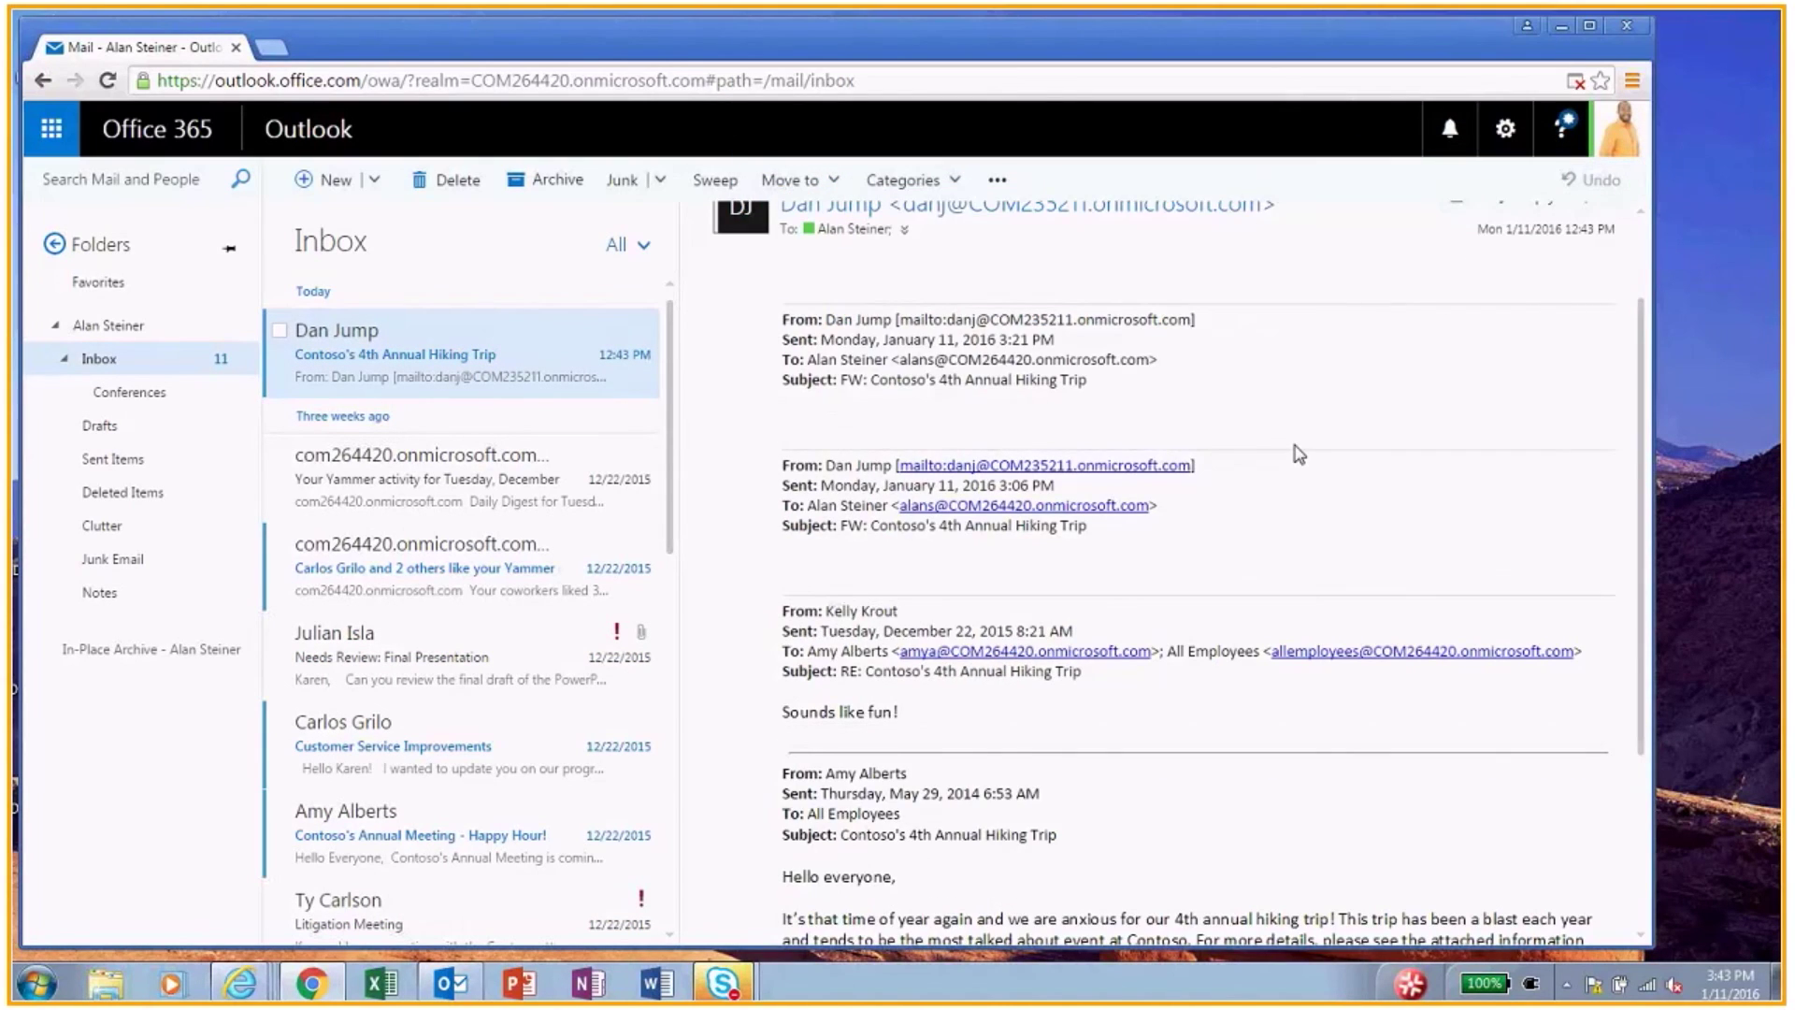
{"action": "scroll", "coordinate": [1298, 453], "scroll_direction": "down", "scroll_amount": 3}
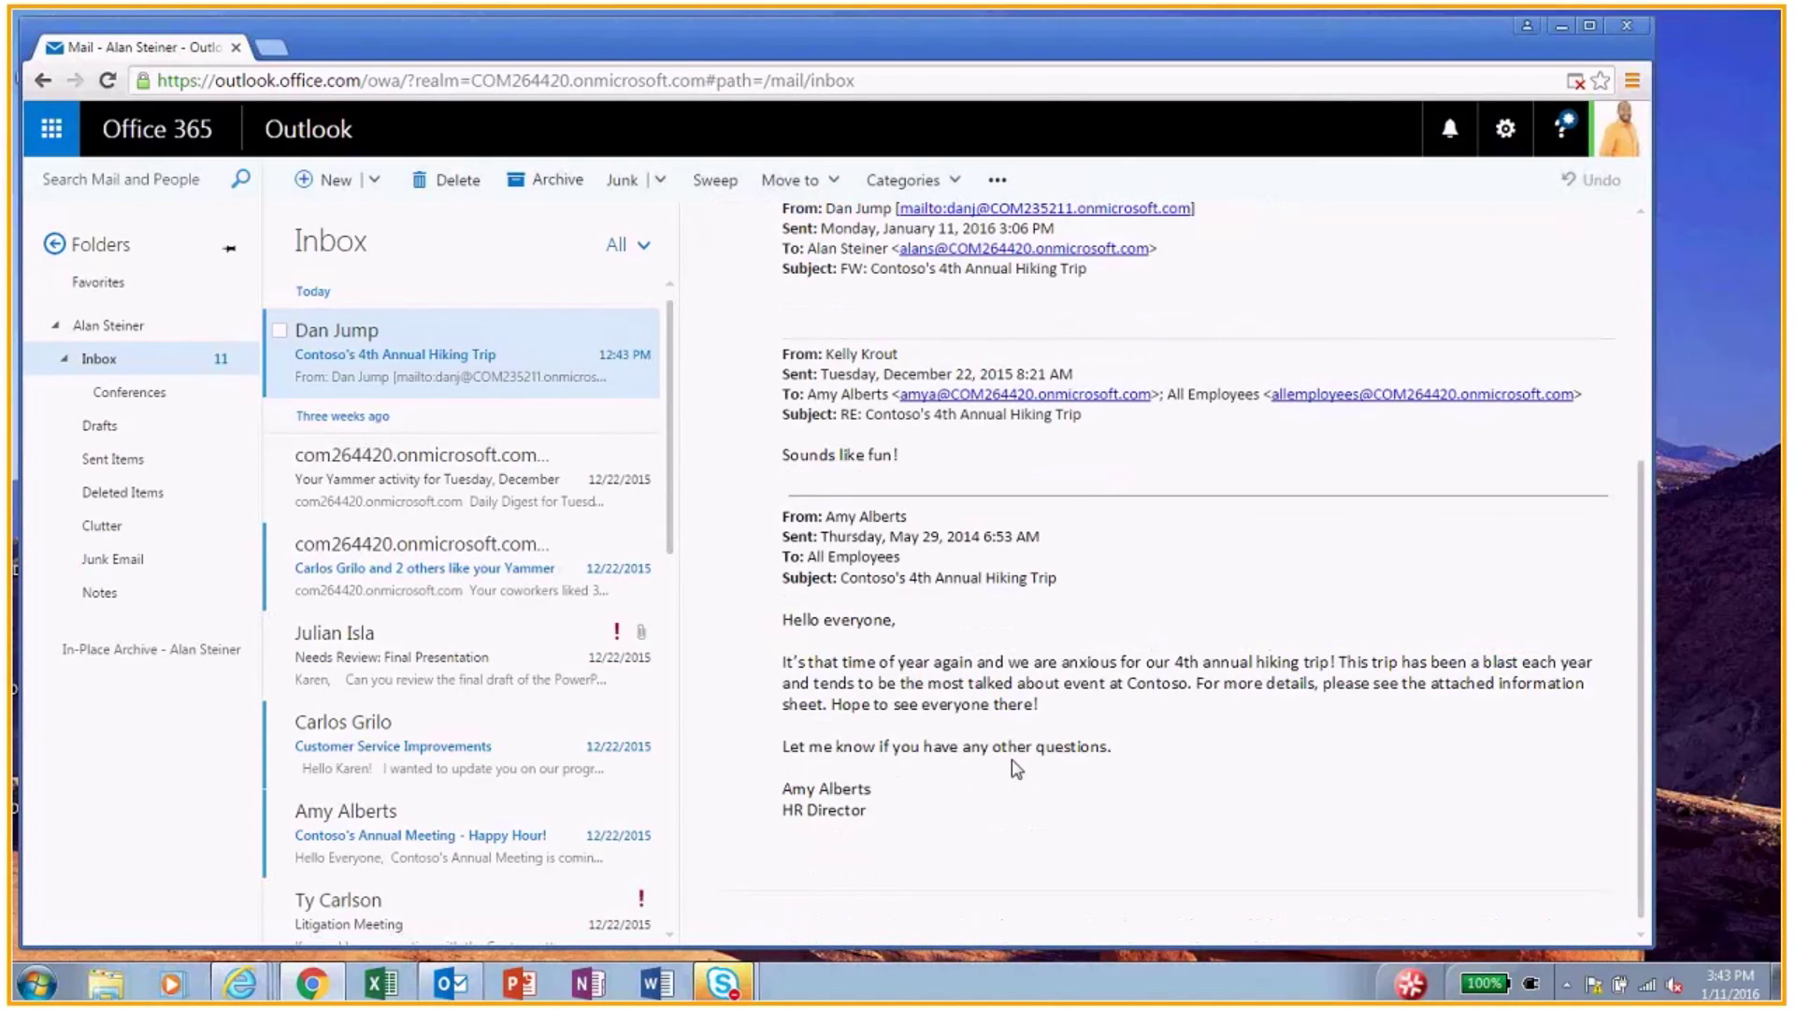